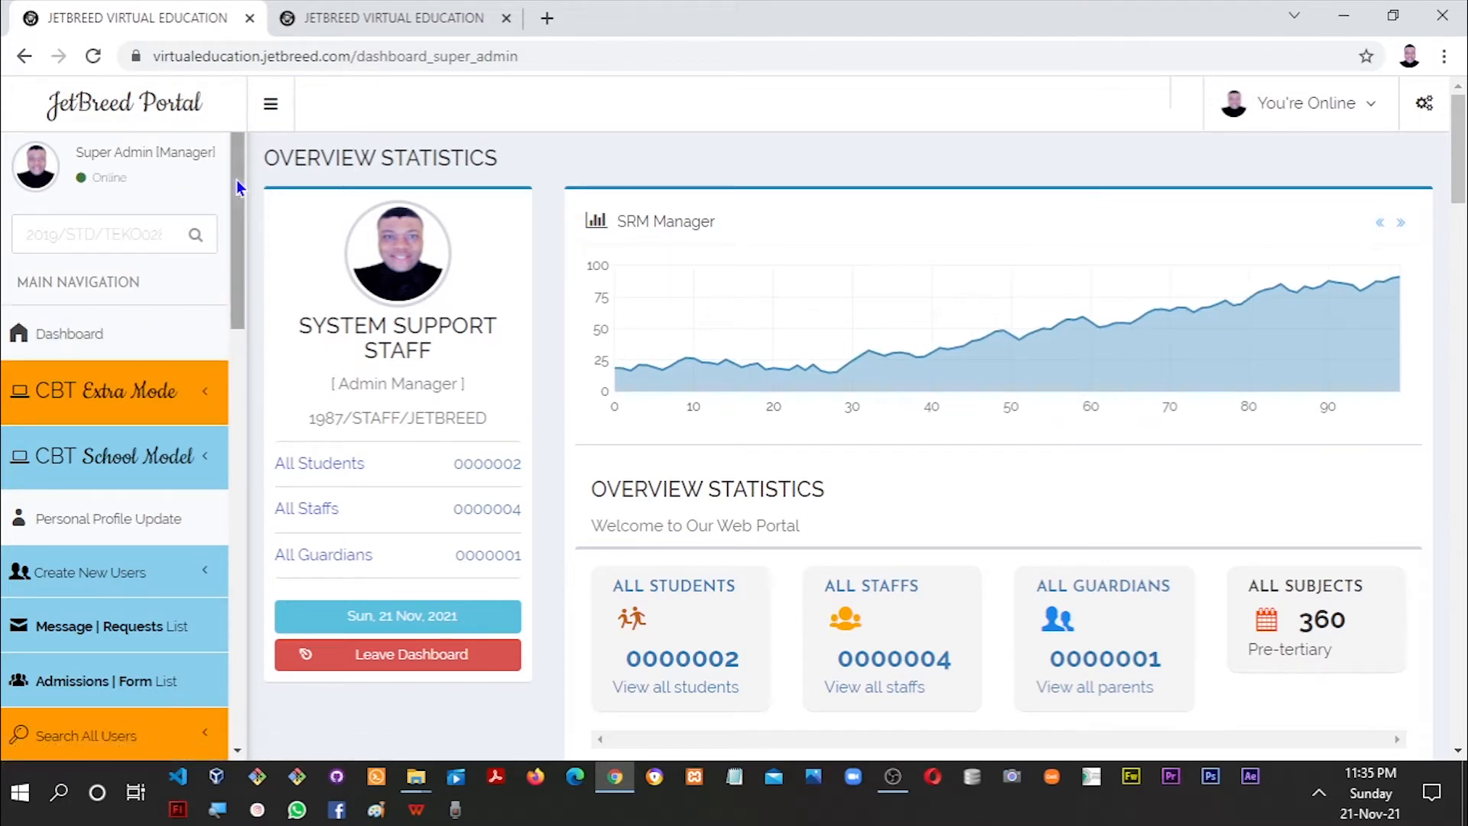
Open Search Students By Classes under Search All Users in the sidebar.
scroll(224, 319, "down", 6)
left_click_drag(226, 362, 225, 182)
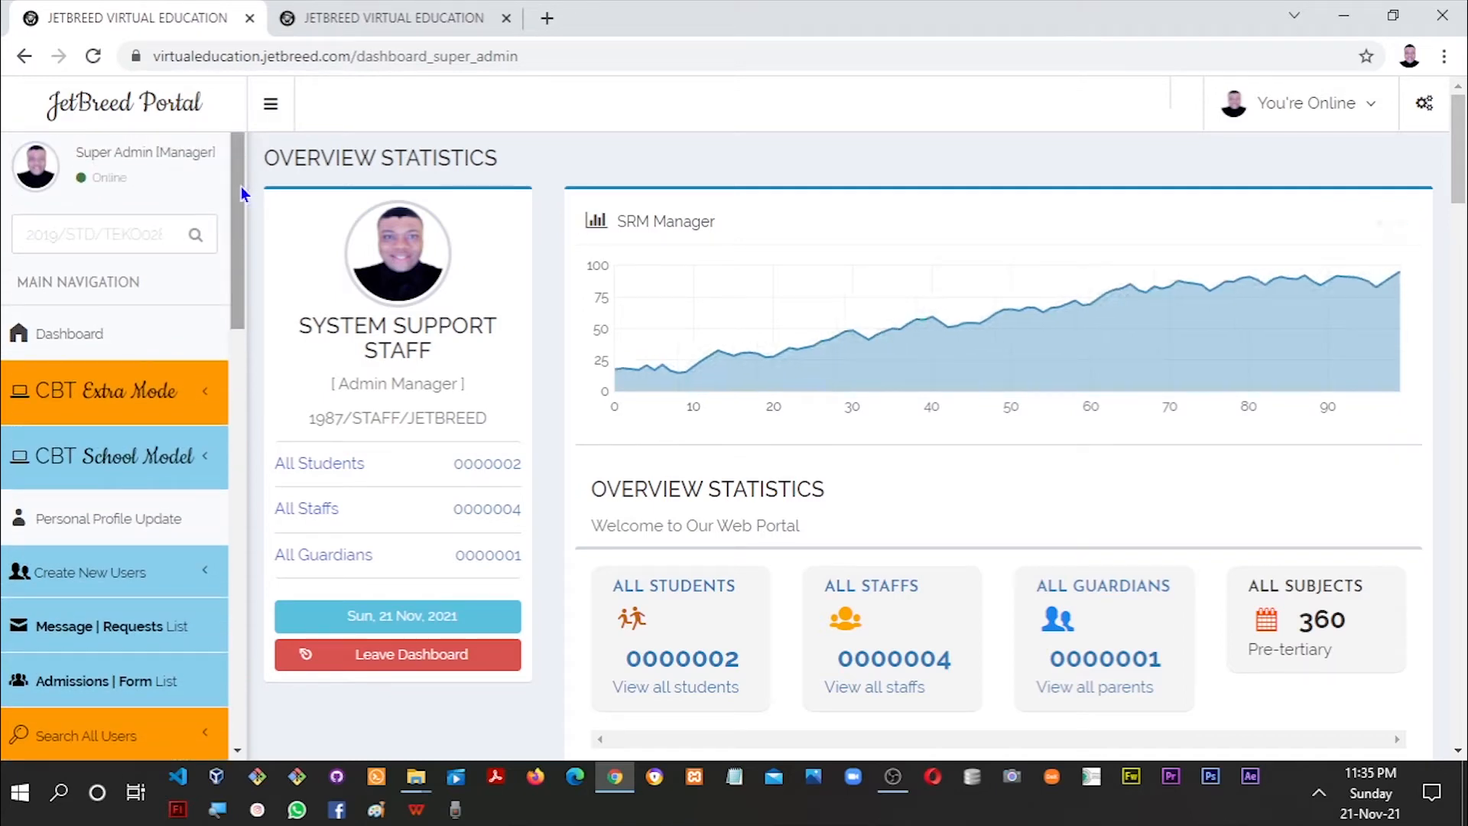
scroll(191, 252, "down", 2)
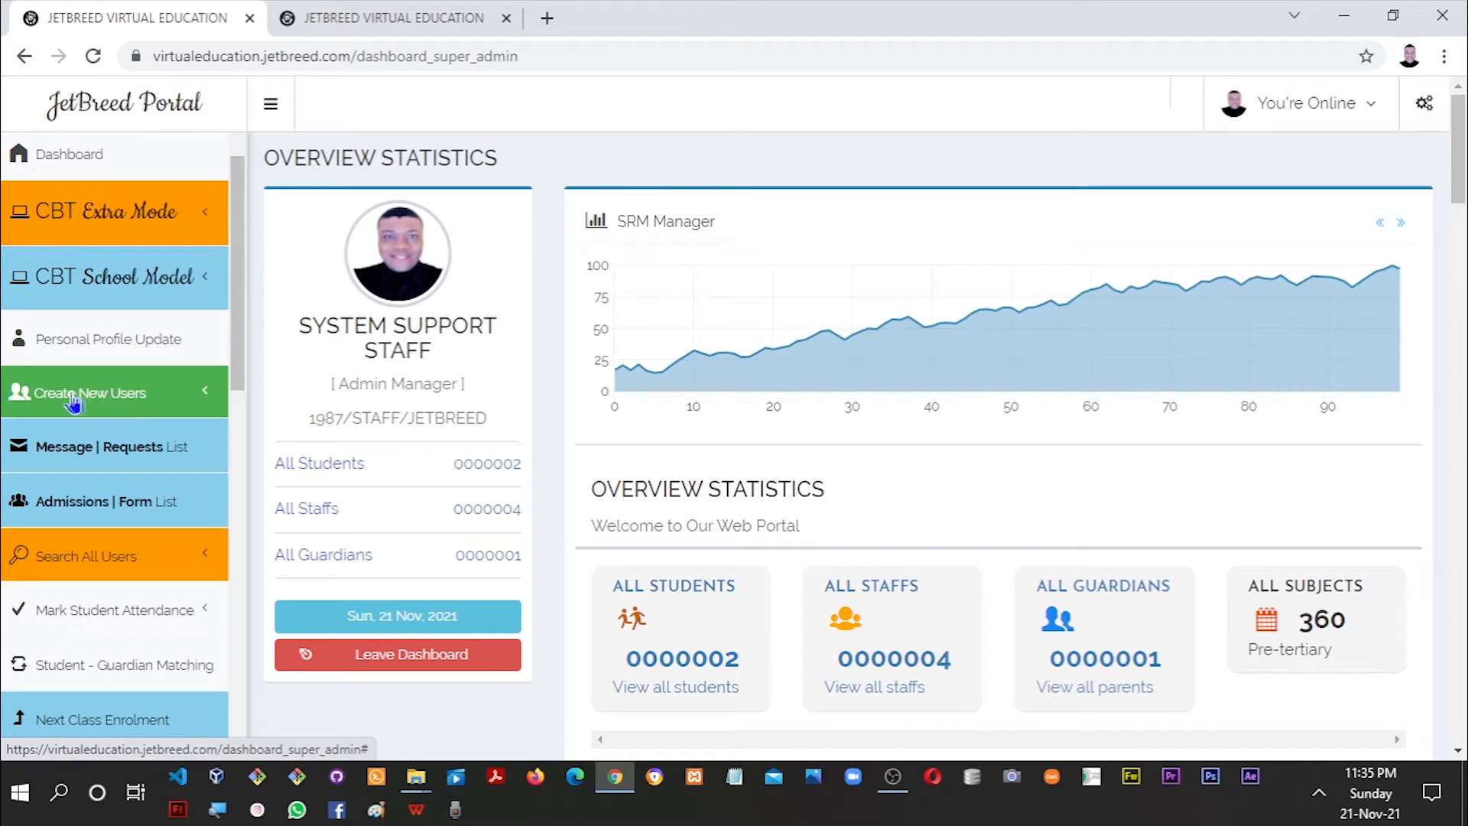
left_click(193, 407)
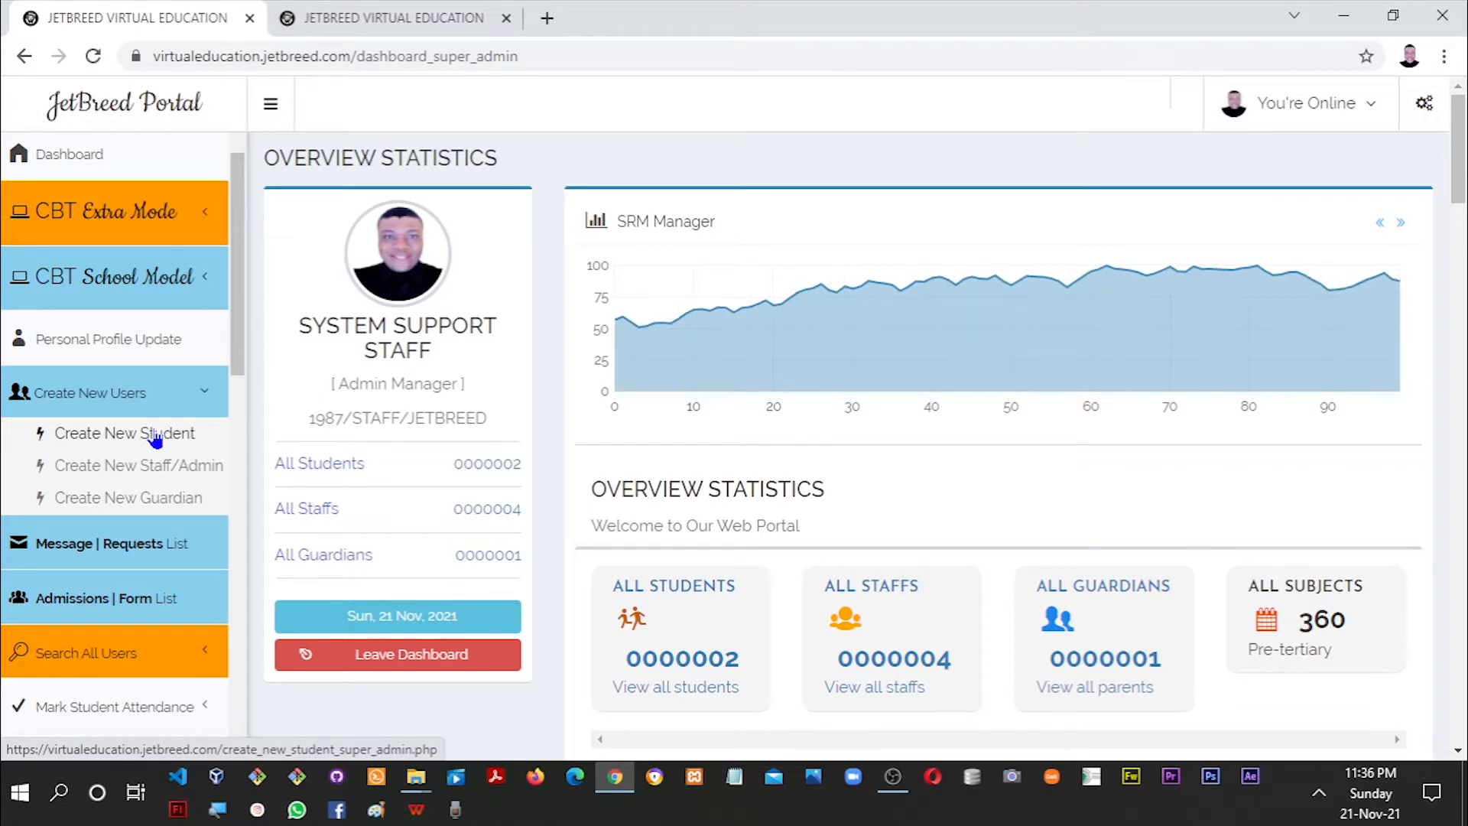
left_click_drag(236, 368, 231, 443)
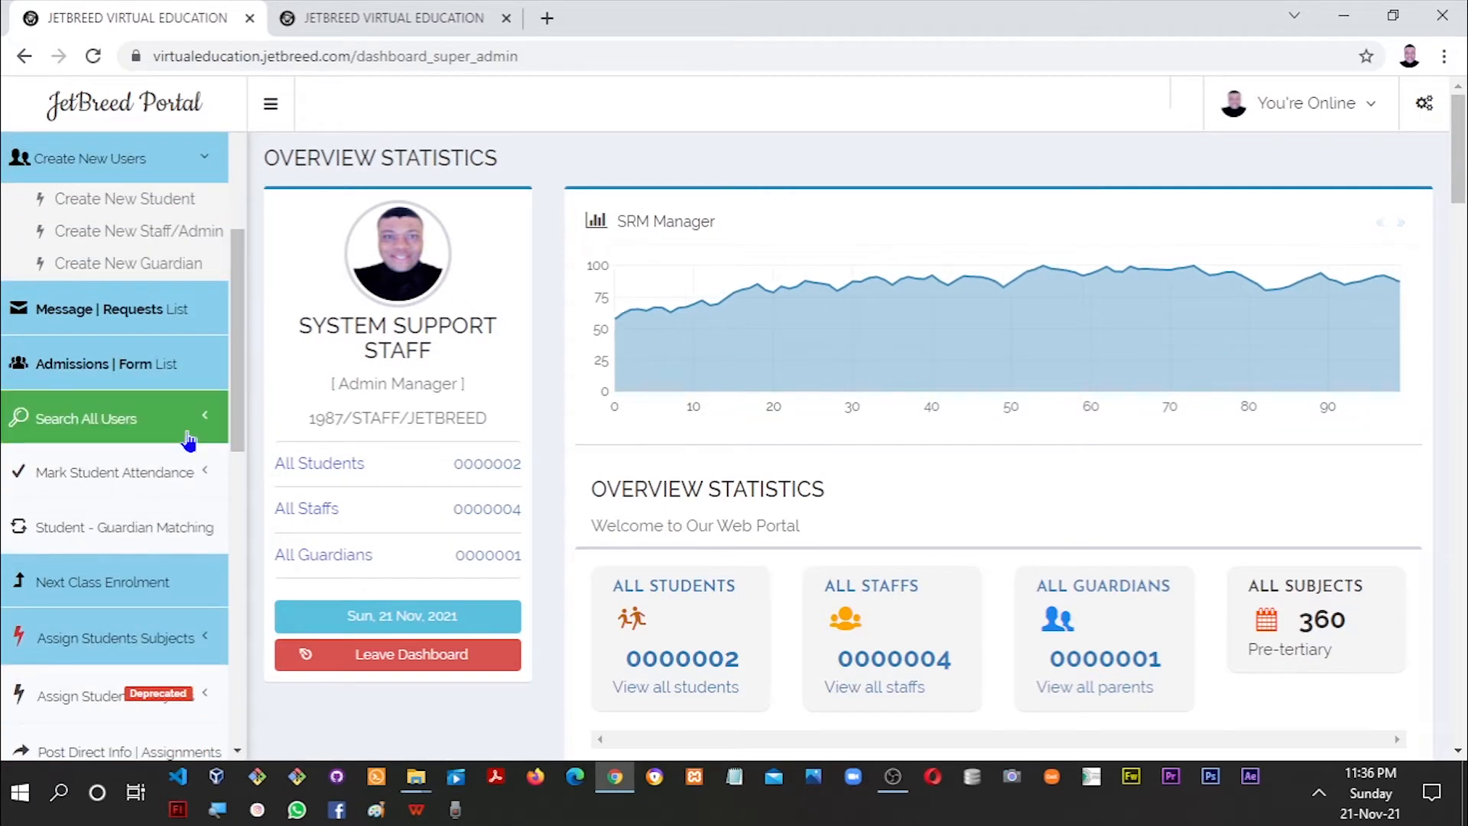
left_click(196, 416)
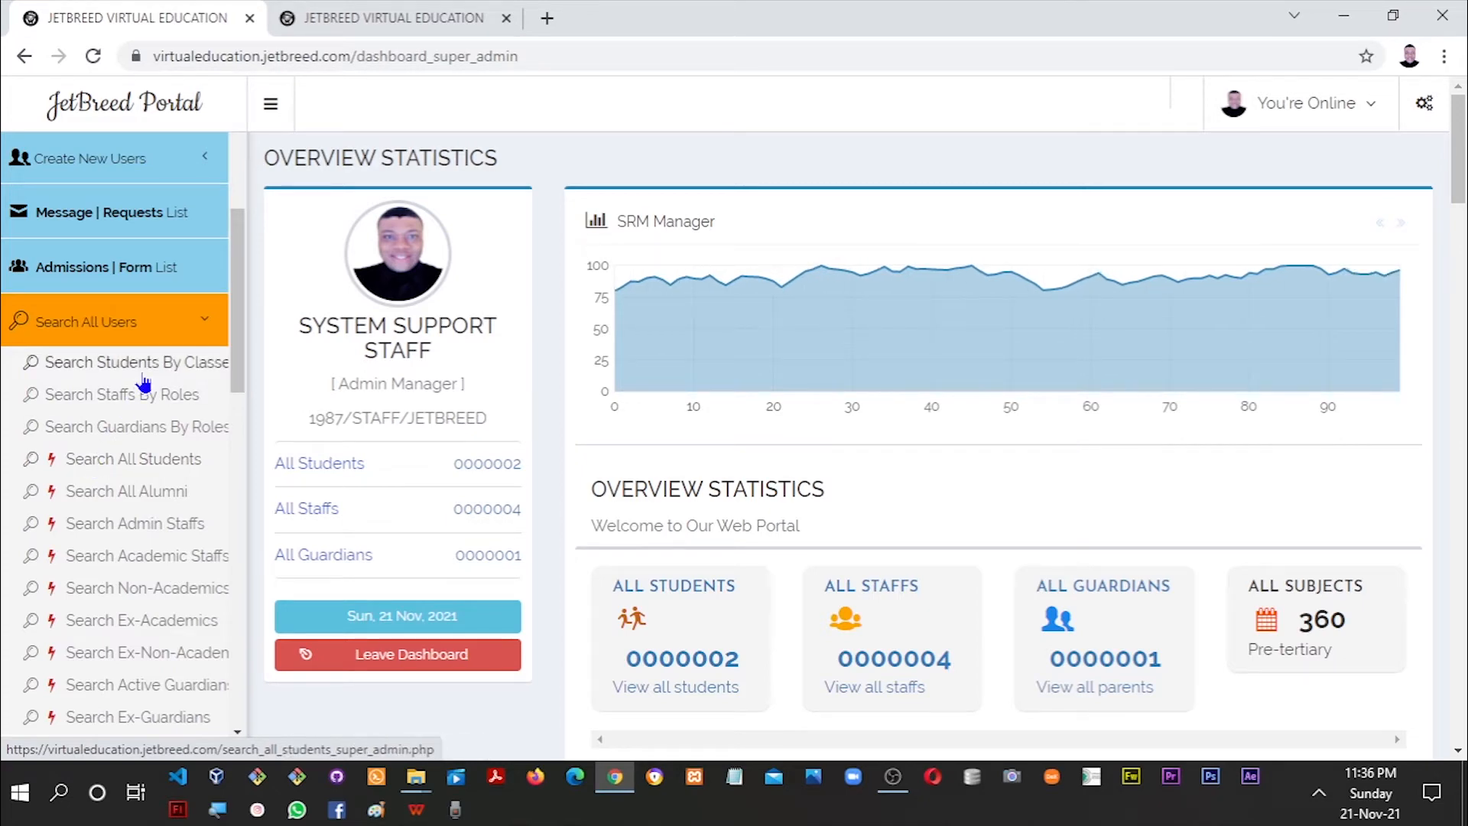
left_click(180, 373)
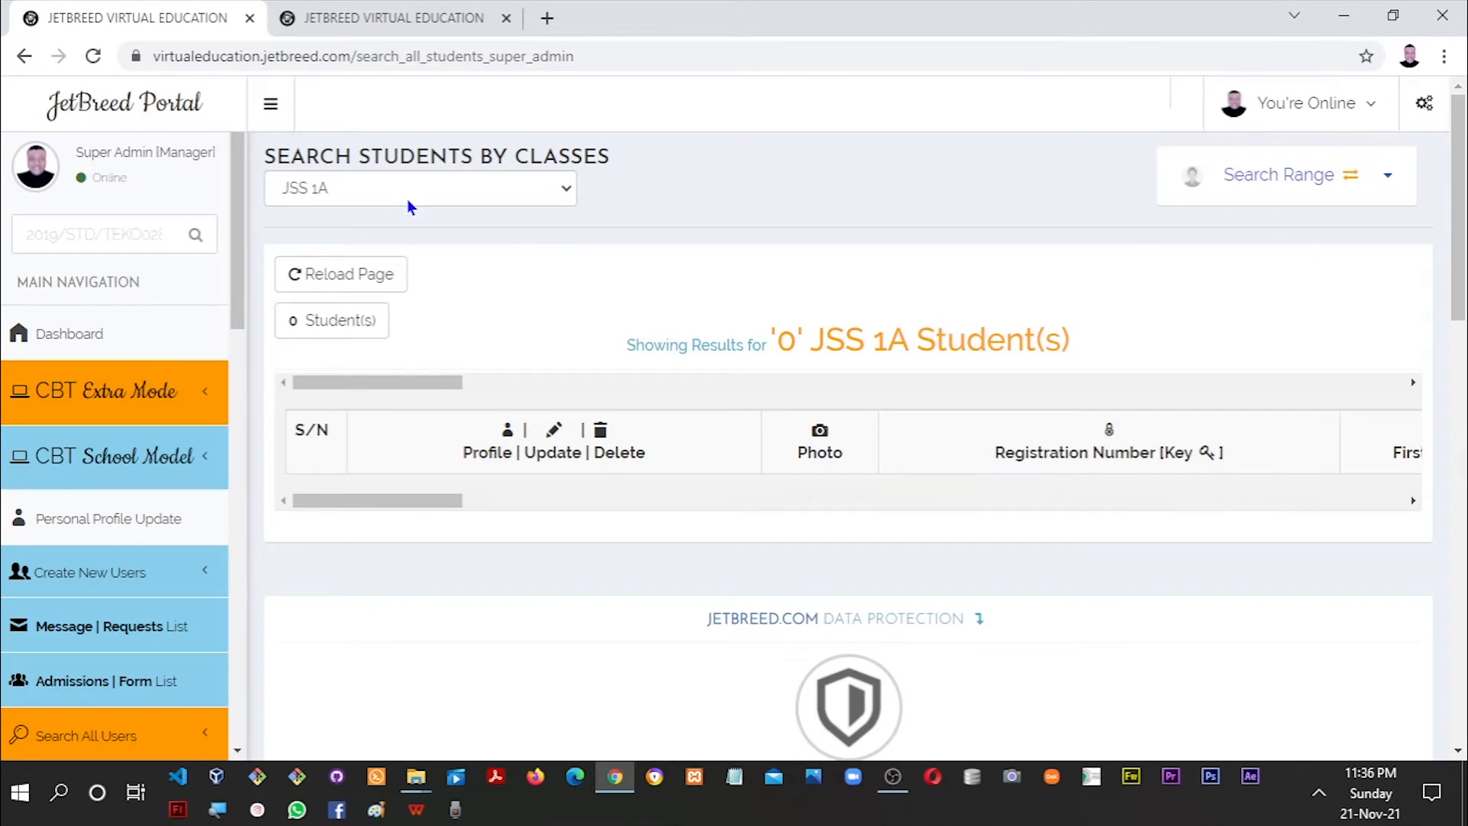
left_click(409, 201)
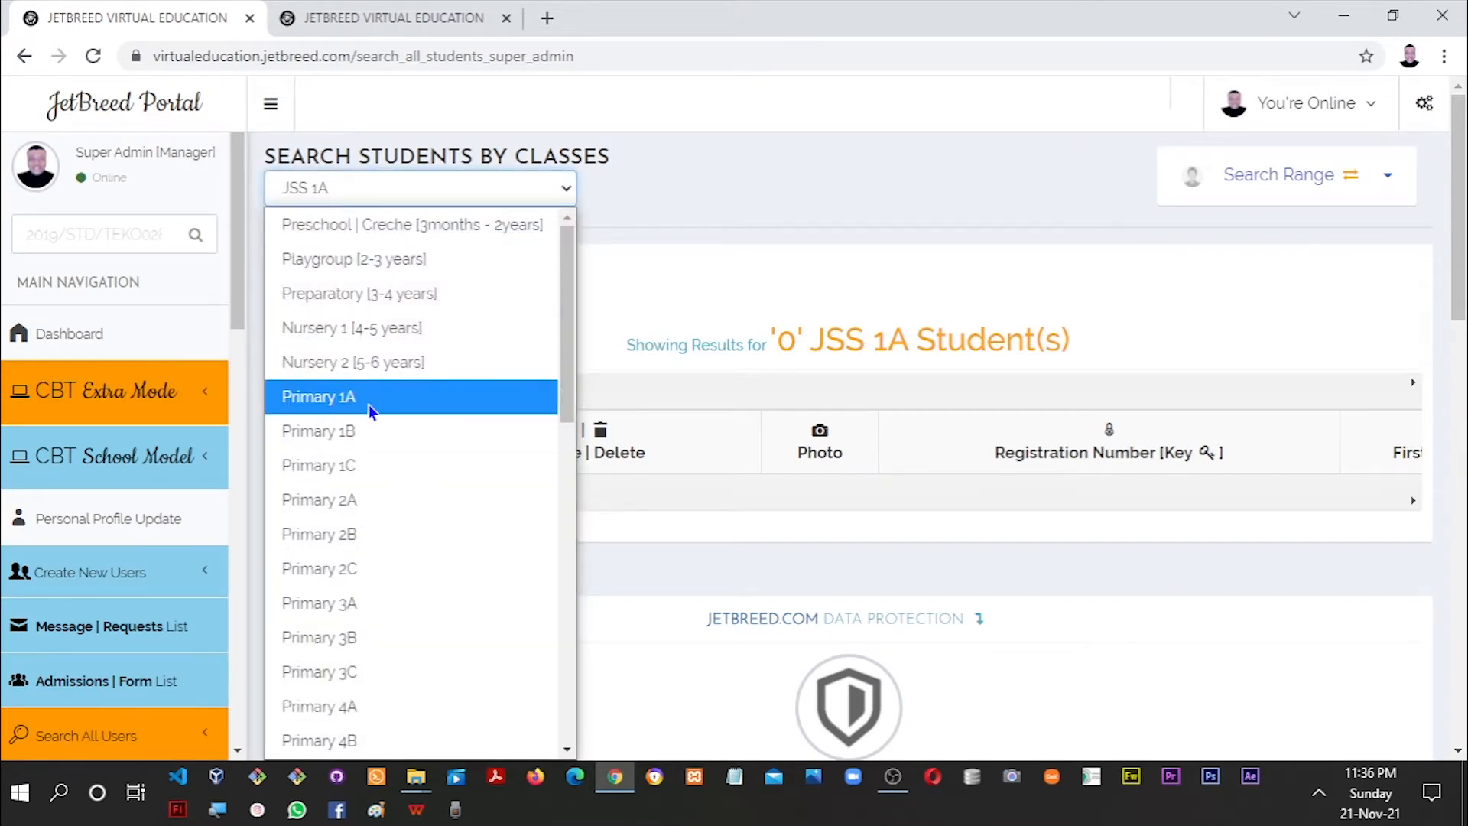
scroll(461, 489, "down", 7)
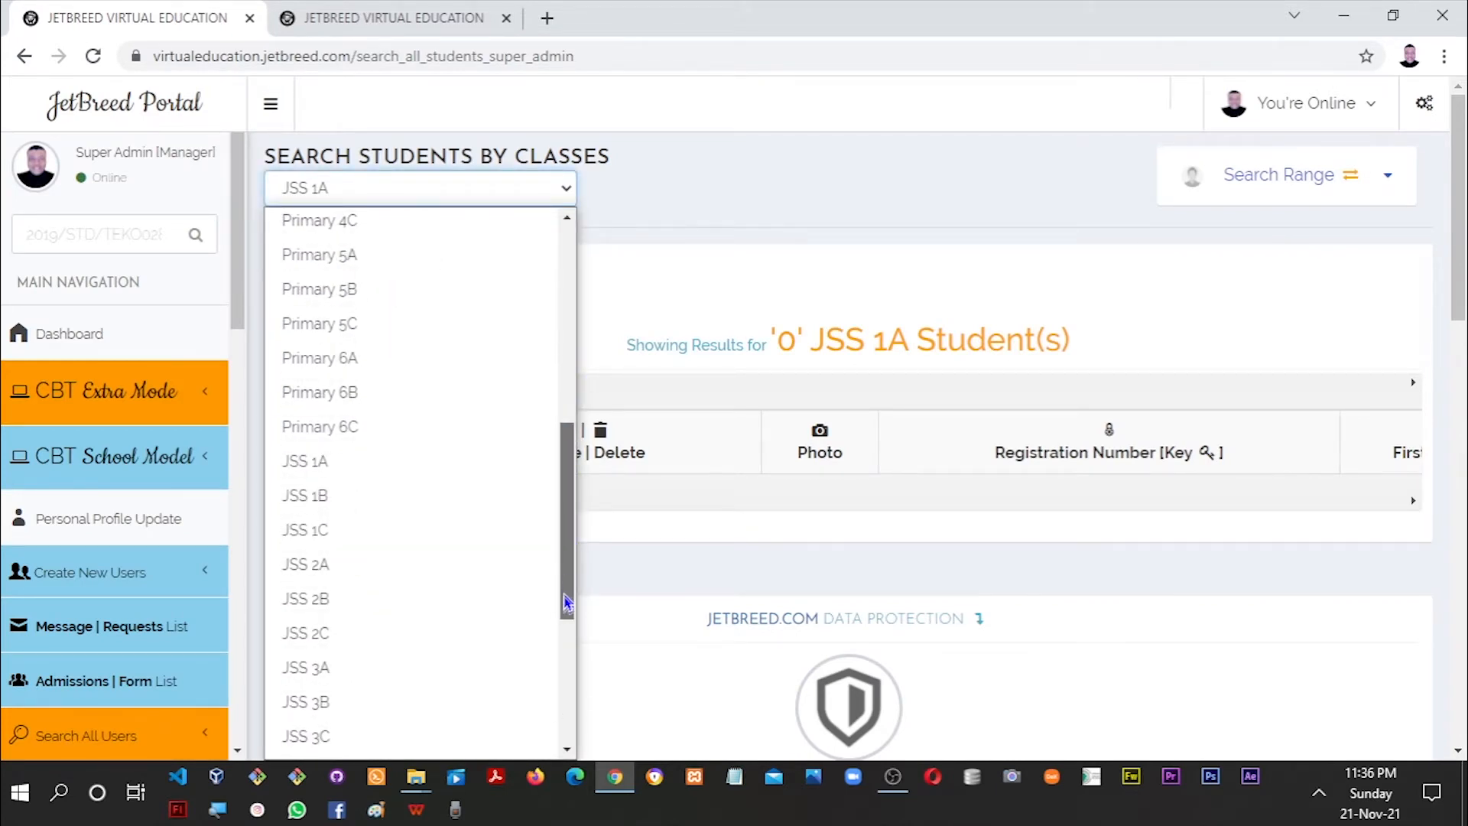
left_click(405, 415)
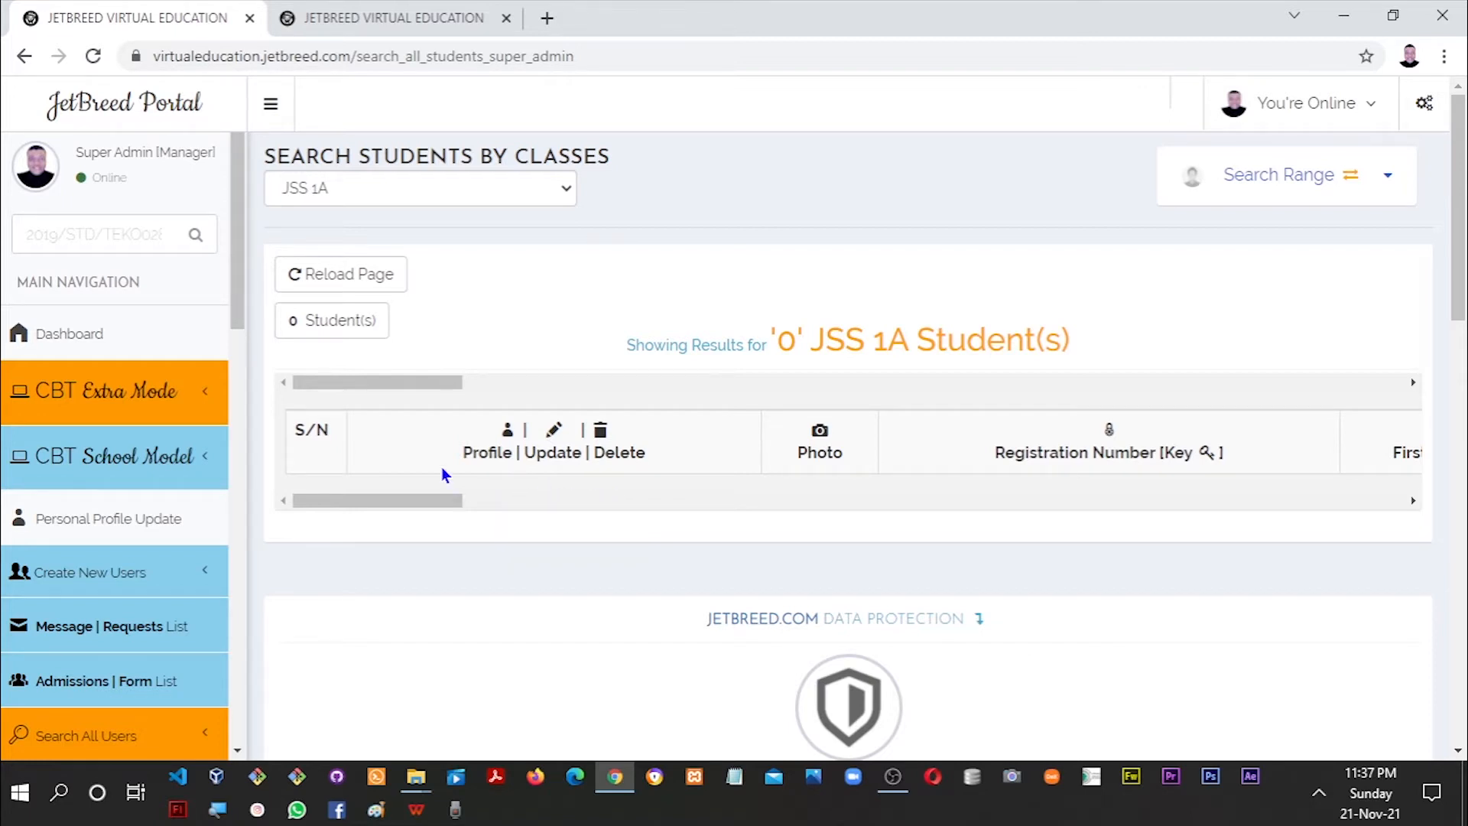
scroll(241, 382, "down", 3)
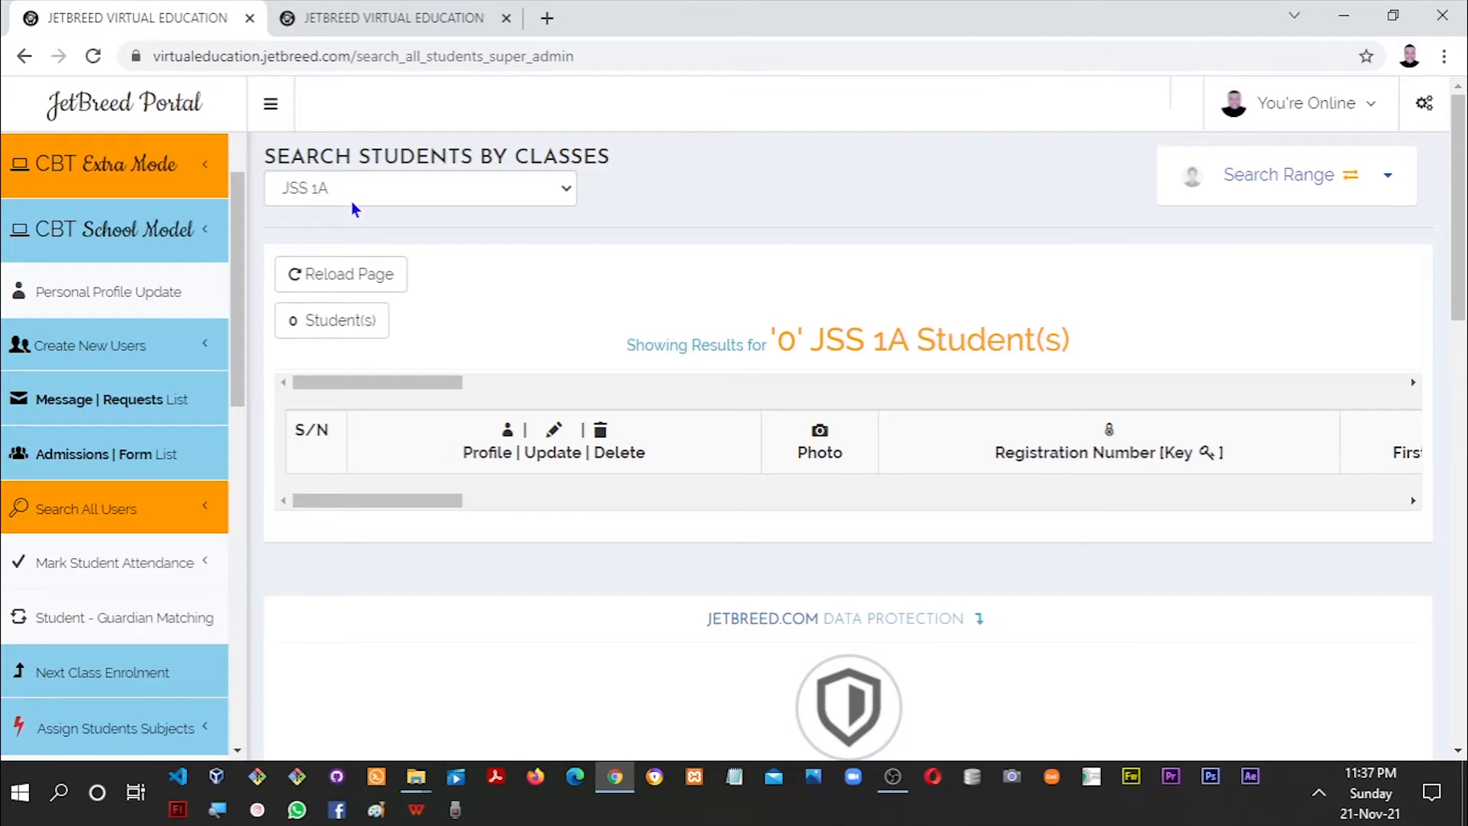
scroll(238, 291, "down", 1)
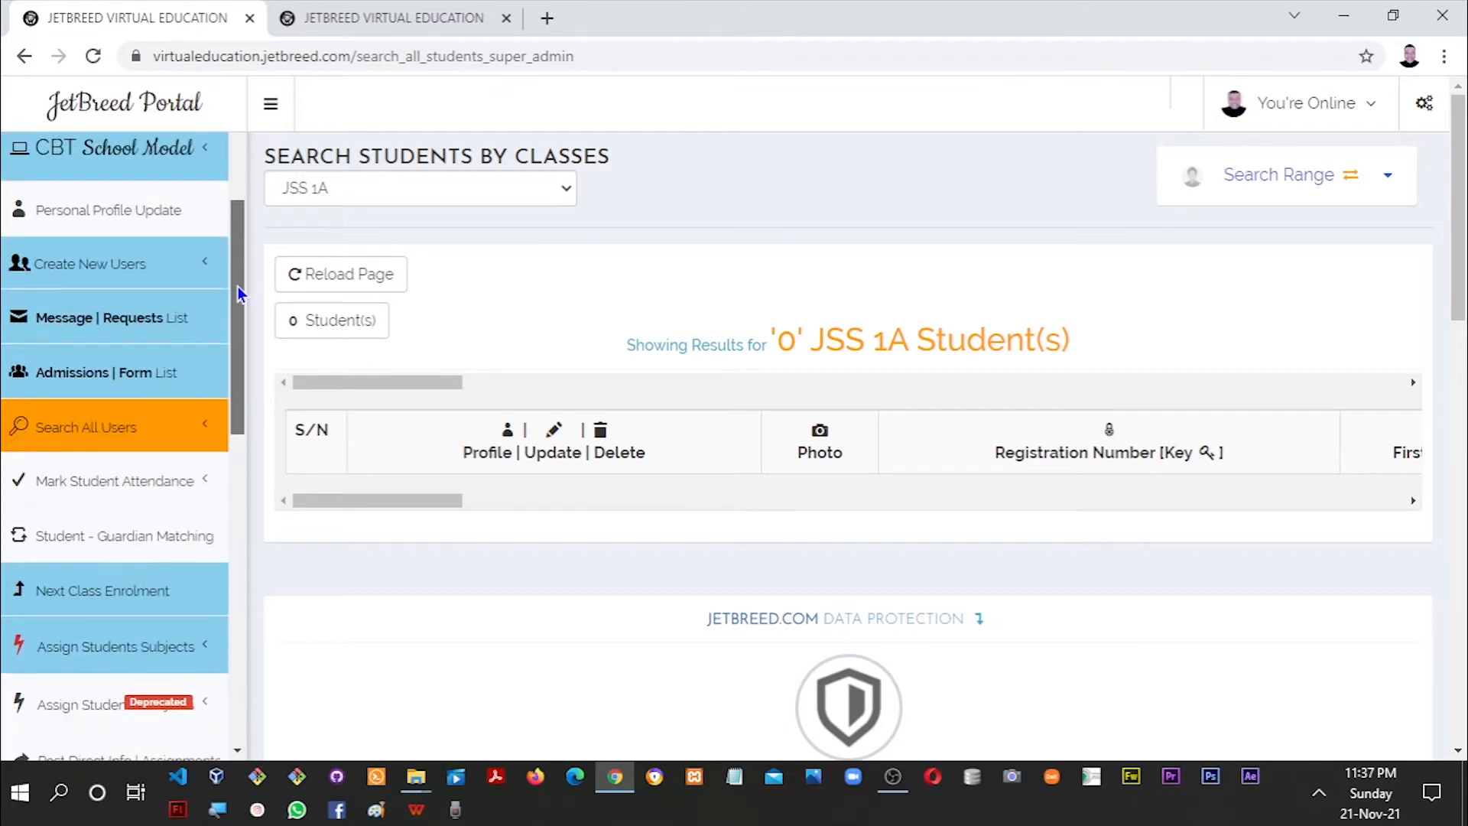
scroll(239, 296, "up", 1)
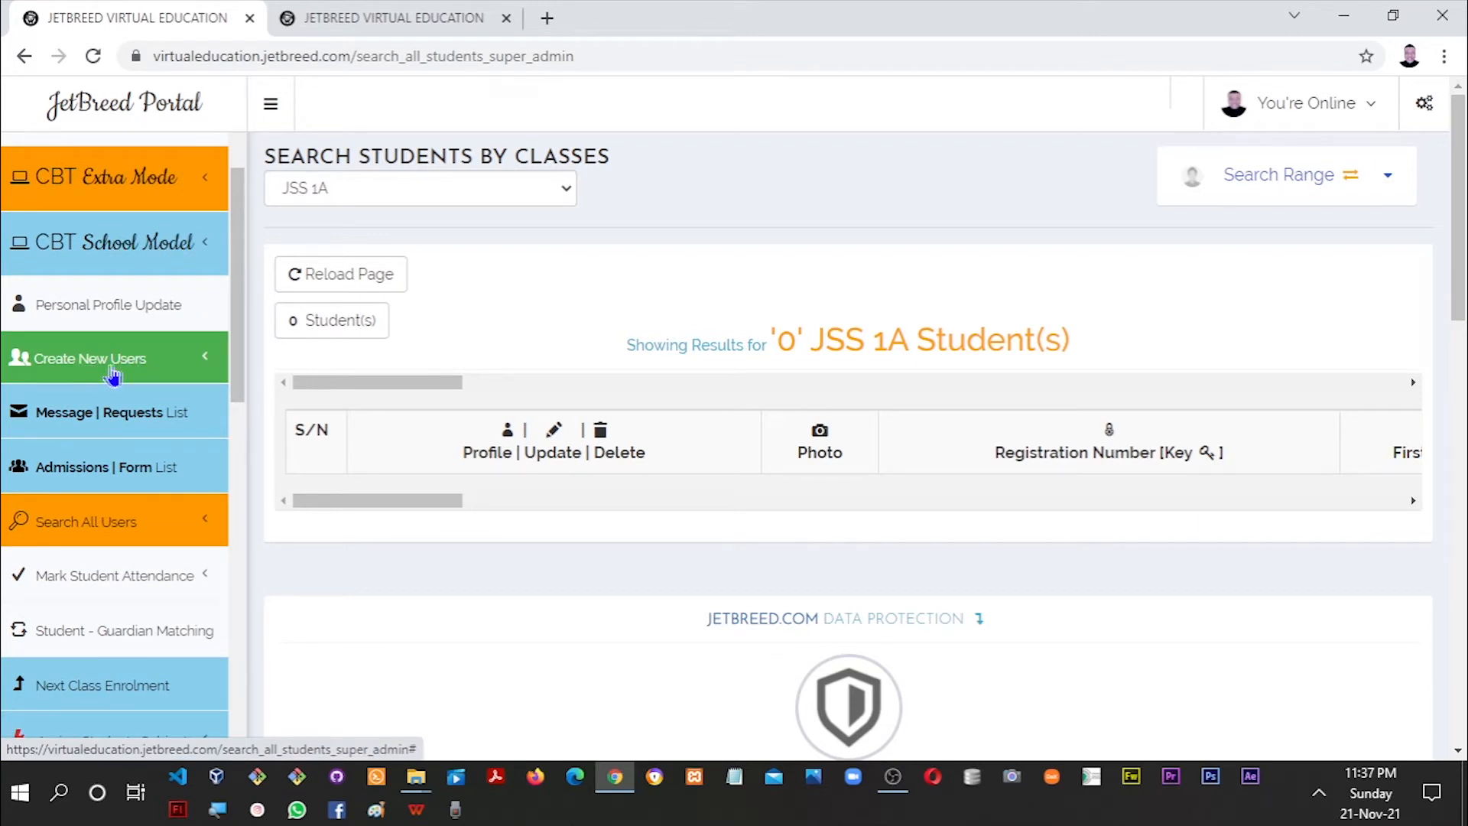
Switch to the second tab holding the pre-filled Enrol New Student form.
left_click(144, 380)
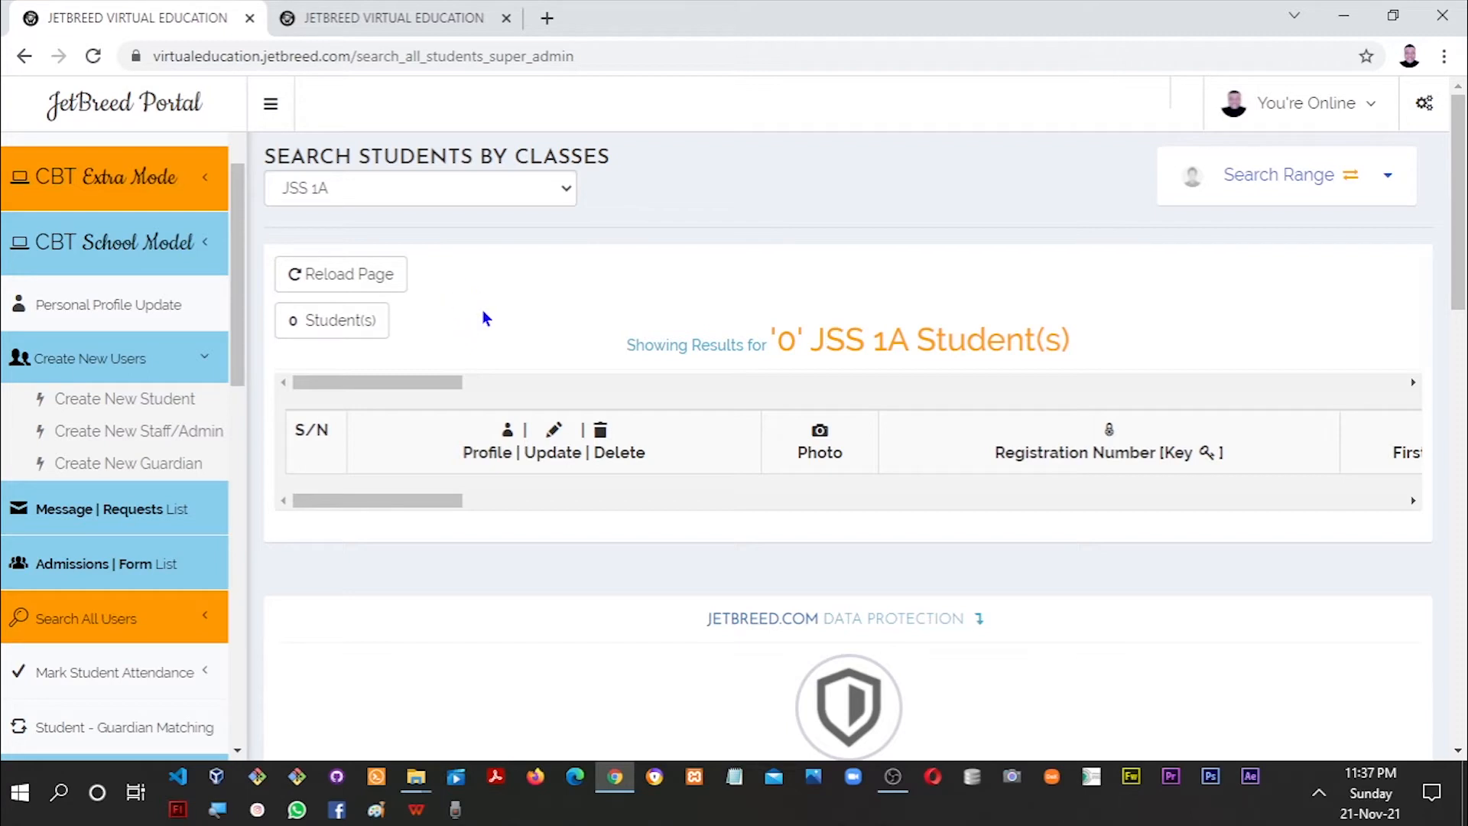
left_click(365, 20)
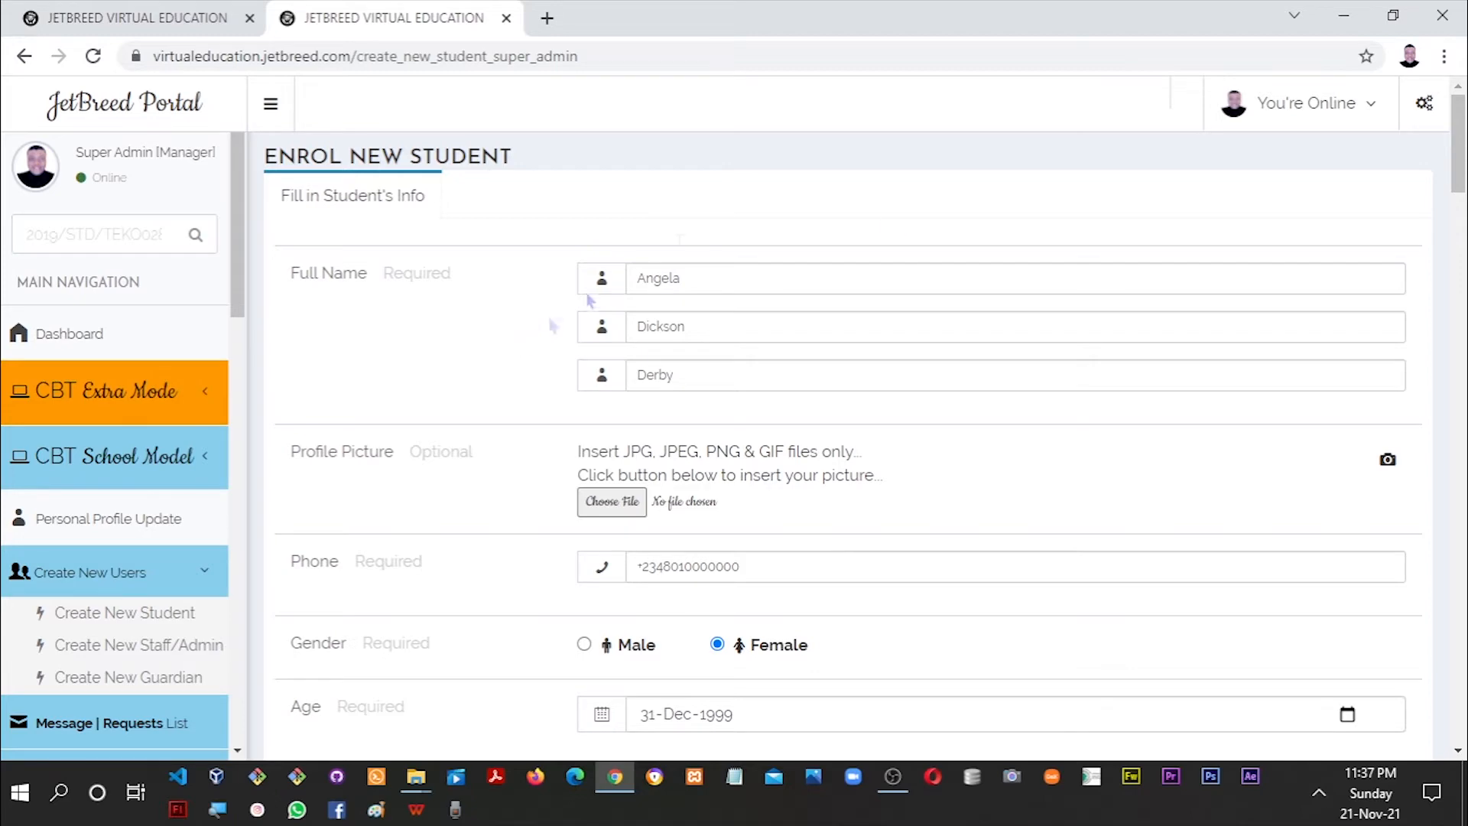
Delete the third name and restore it, leaving the student's names unchanged.
scroll(1456, 192, "down", 2)
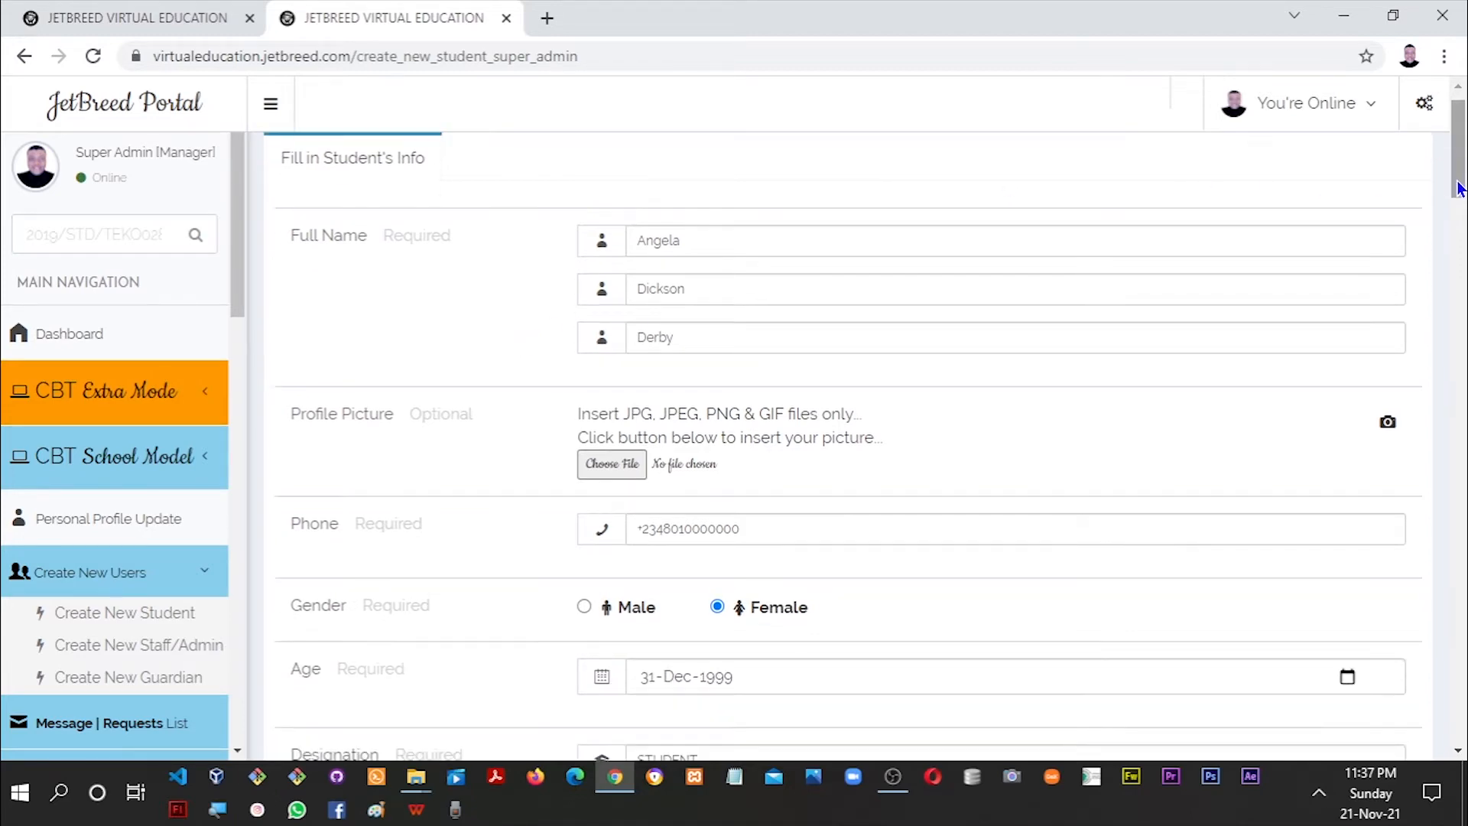
mouse_move(1459, 195)
left_mouse_down()
mouse_move(1461, 175)
mouse_move(1464, 188)
left_mouse_up()
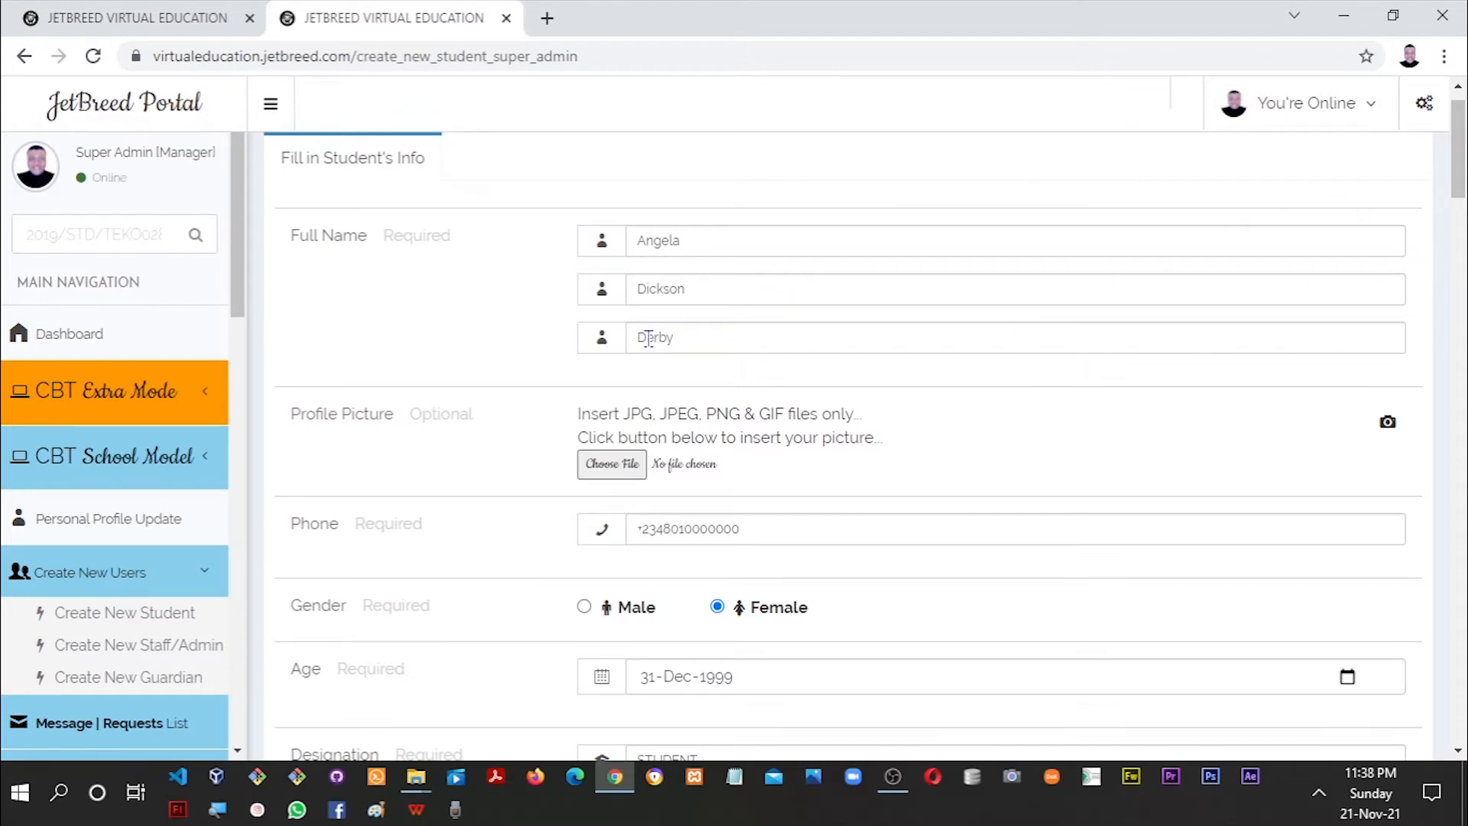
left_click_drag(684, 341, 636, 338)
key("ctrl+c")
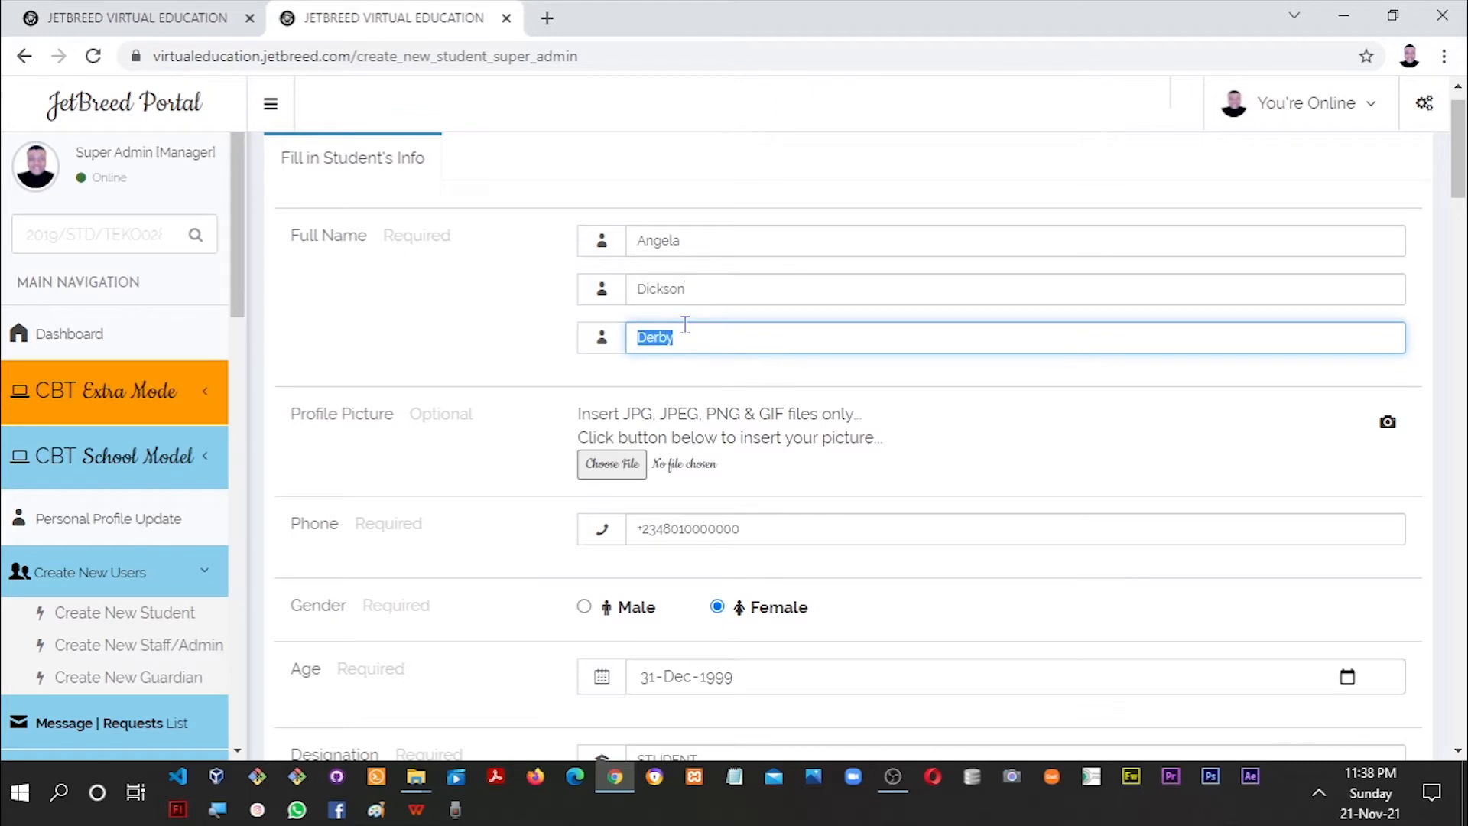
key("BackSpace")
key("ctrl+v")
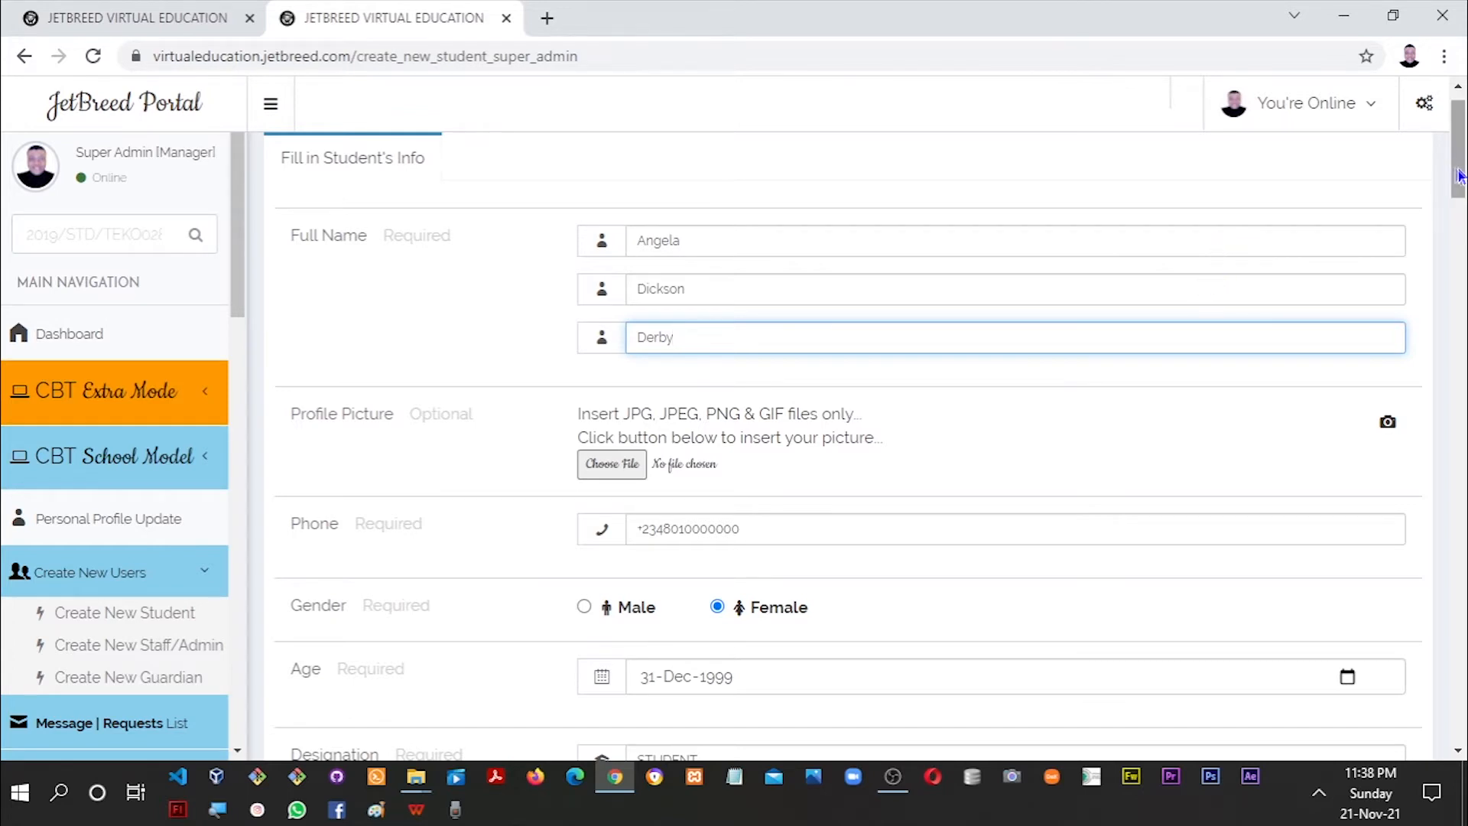
left_click_drag(1458, 176, 1458, 189)
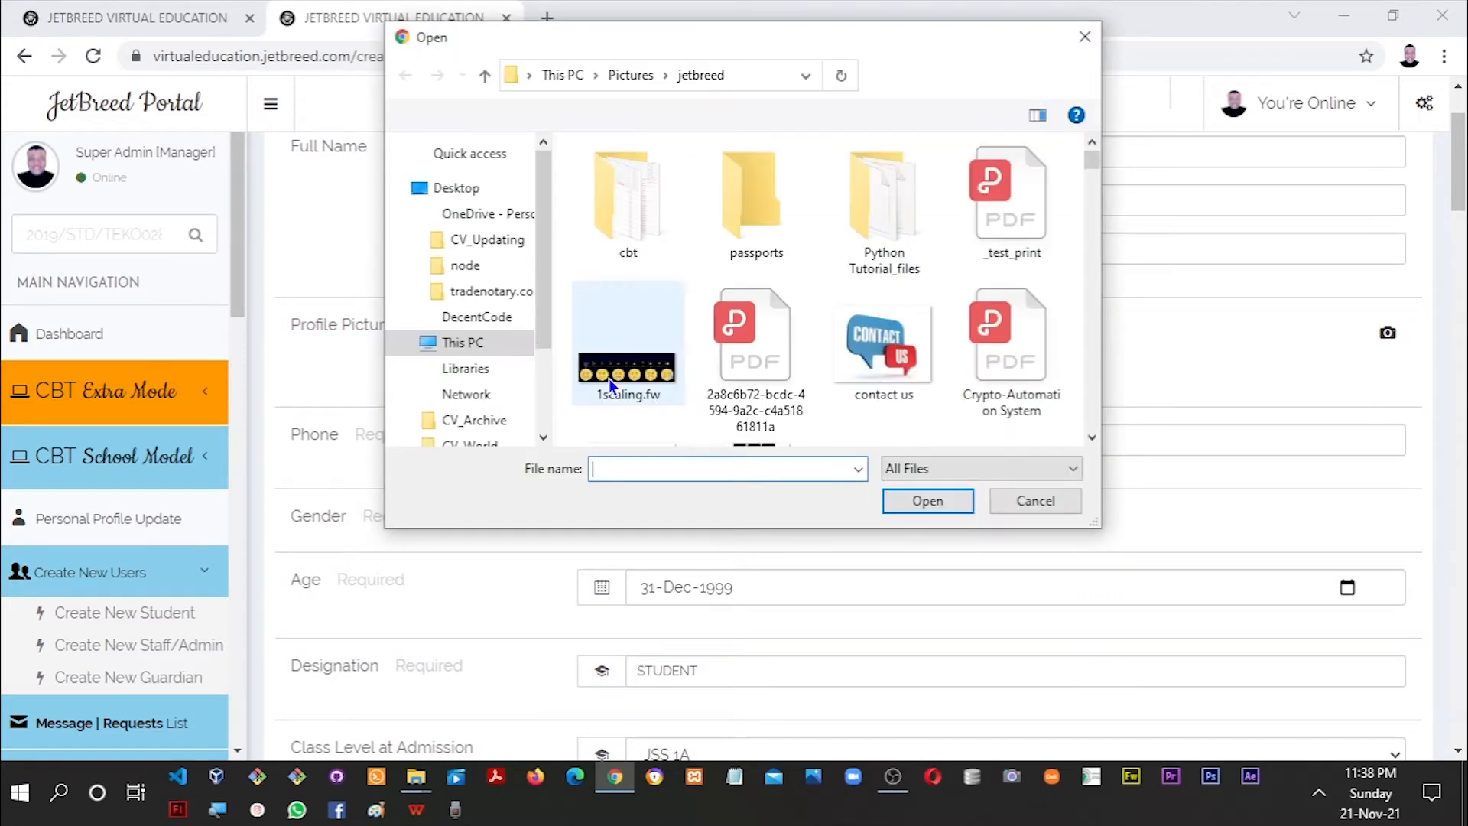
Attach _Angela.jpg from the passports folder as the profile picture.
double_click(759, 226)
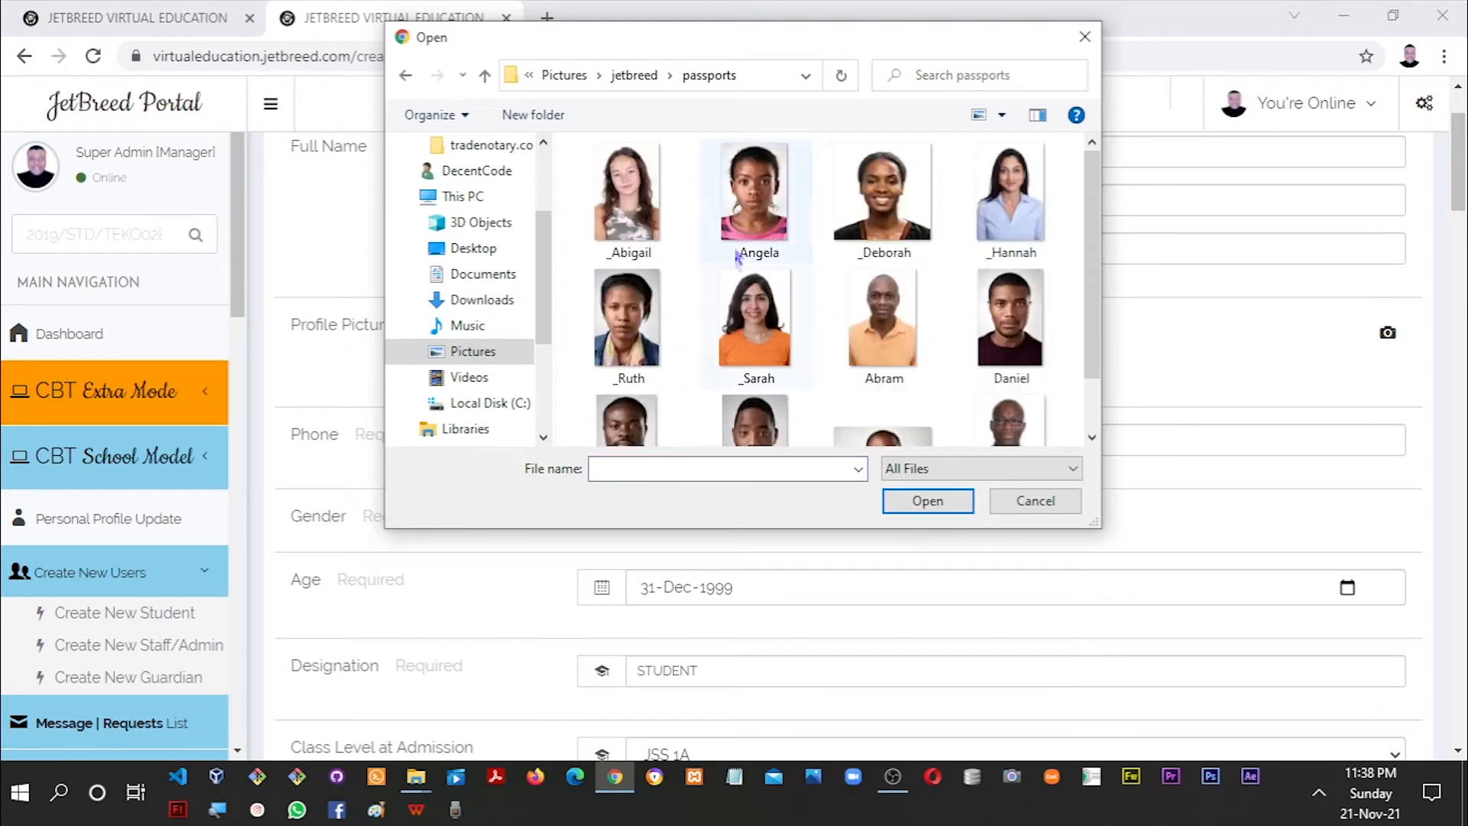
double_click(759, 234)
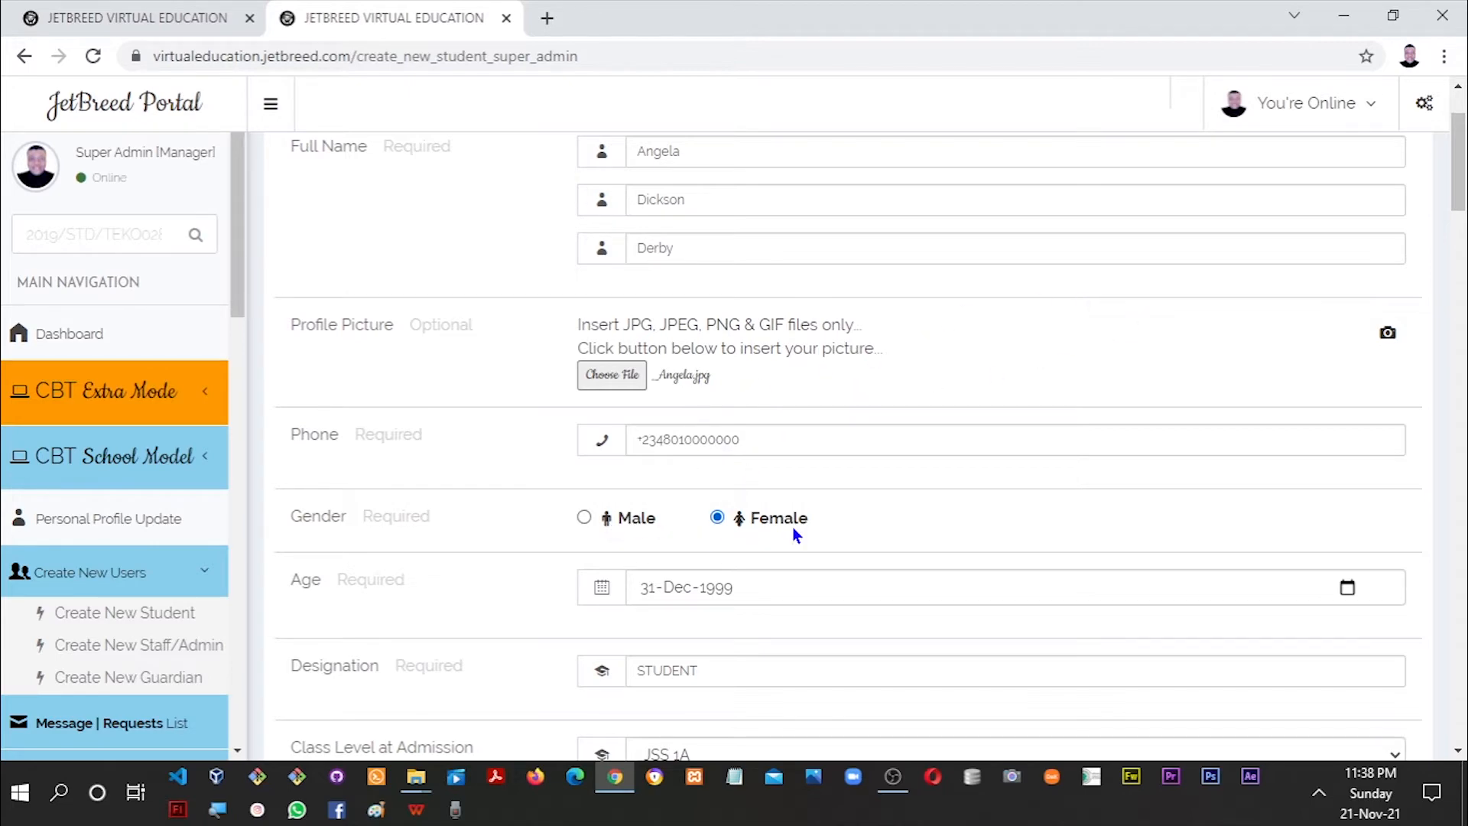
Keep JSS 1A as the admission class.
scroll(704, 299, "down", 5)
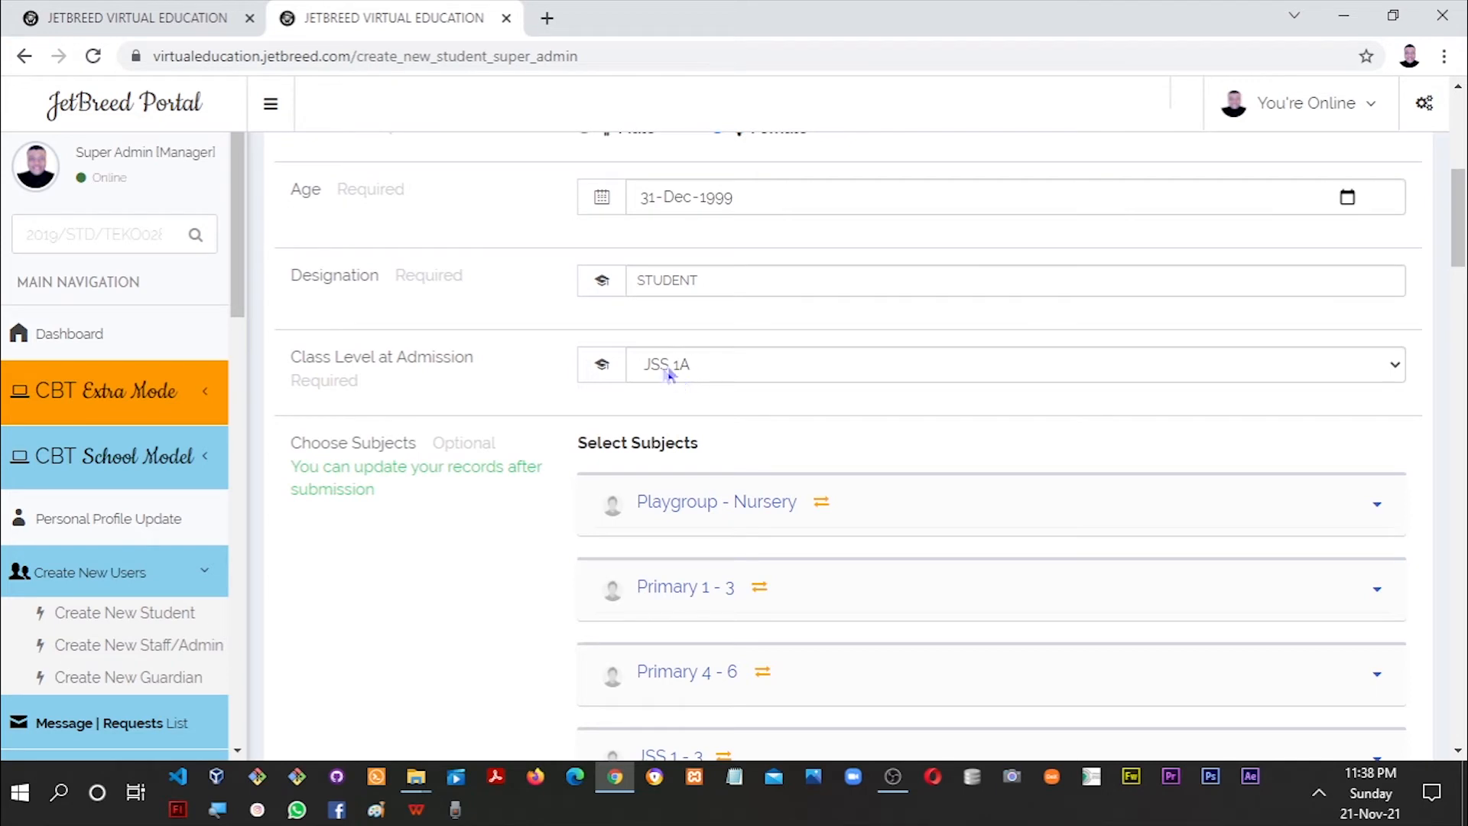
left_click(1338, 364)
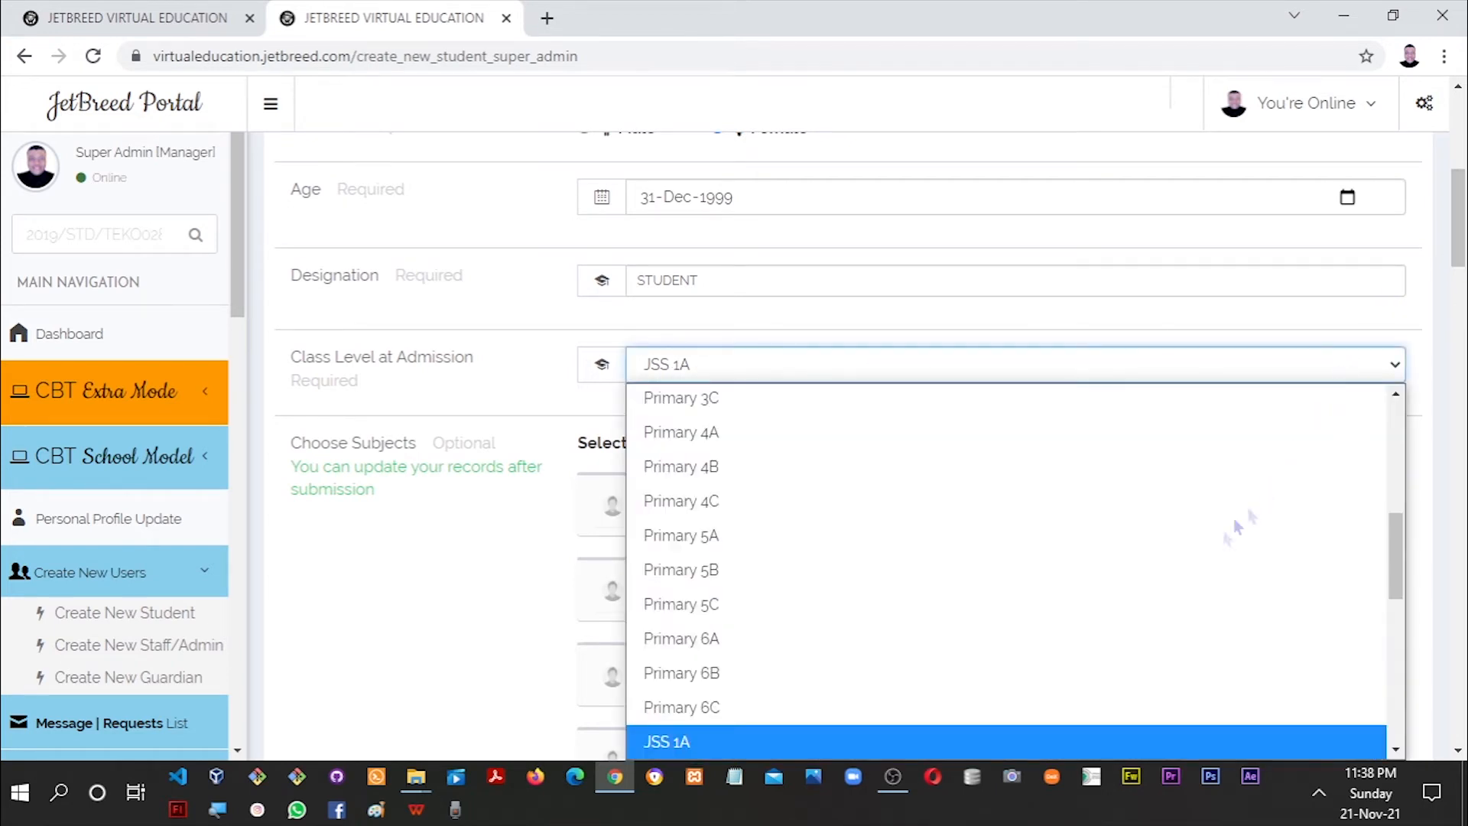
left_click(892, 750)
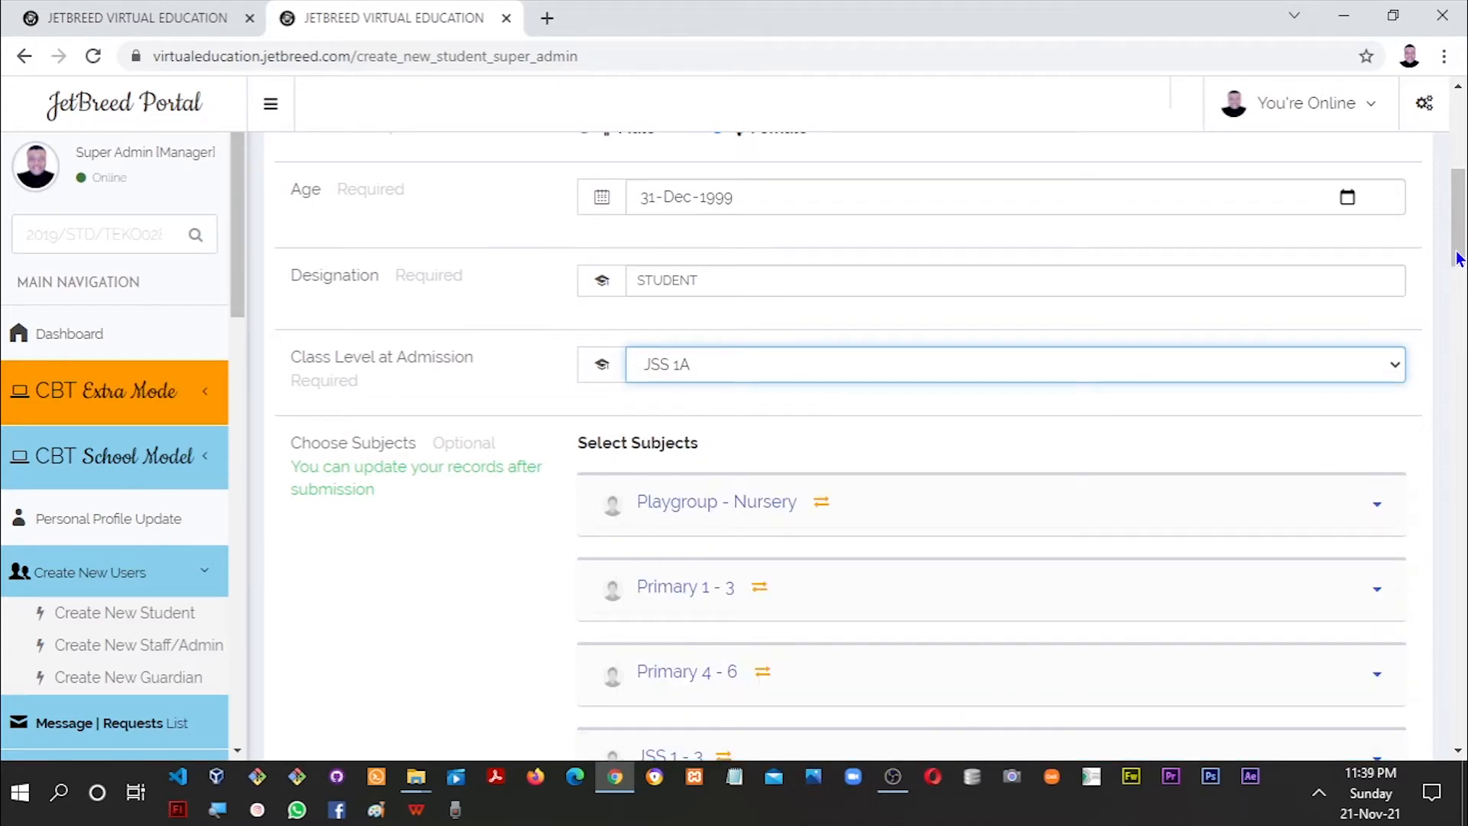
Tick all JSS 1 compulsory and elective subjects under JSS 1 - 3.
scroll(1316, 381, "down", 4)
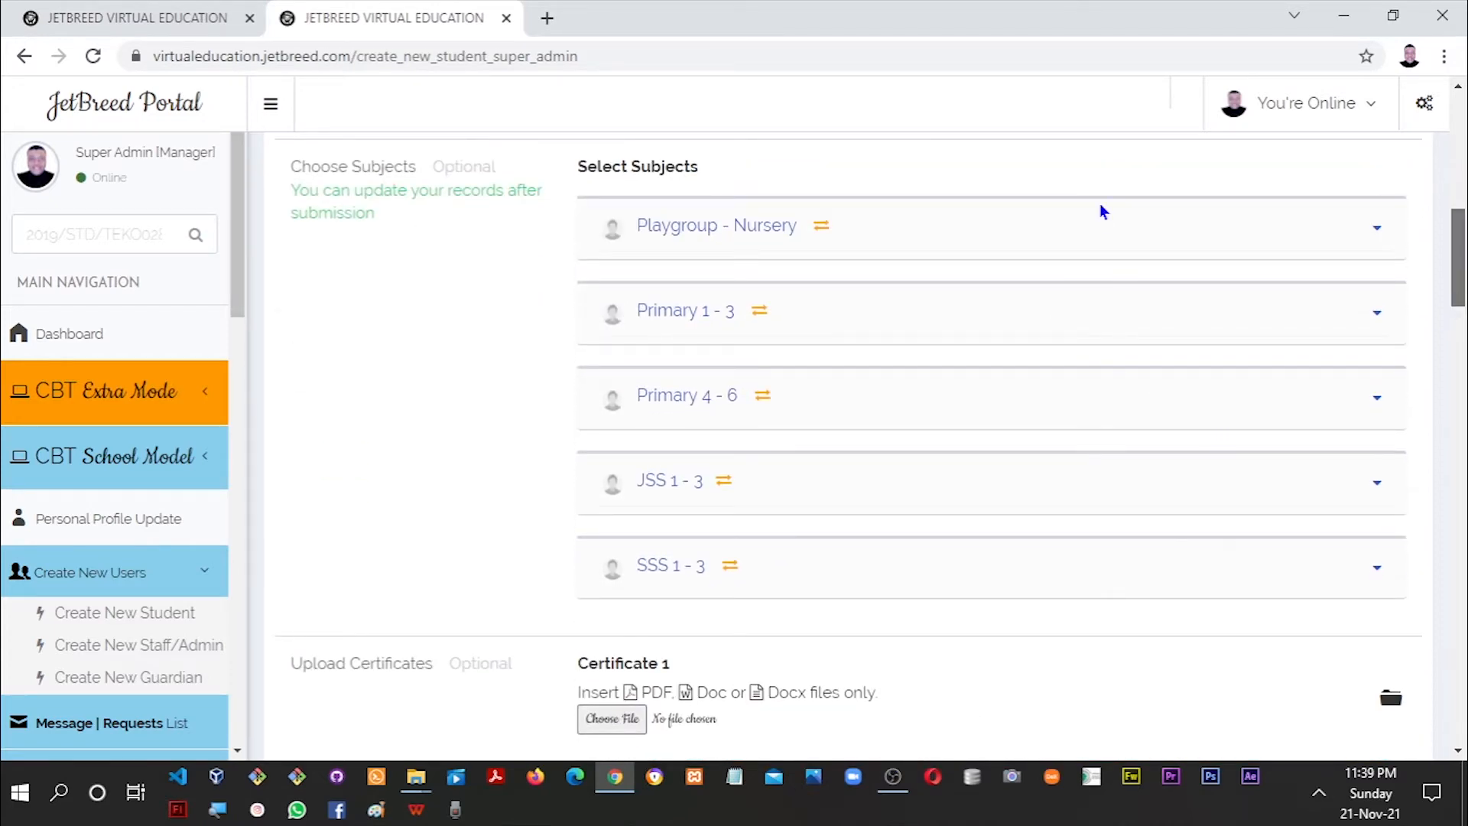
left_click(686, 500)
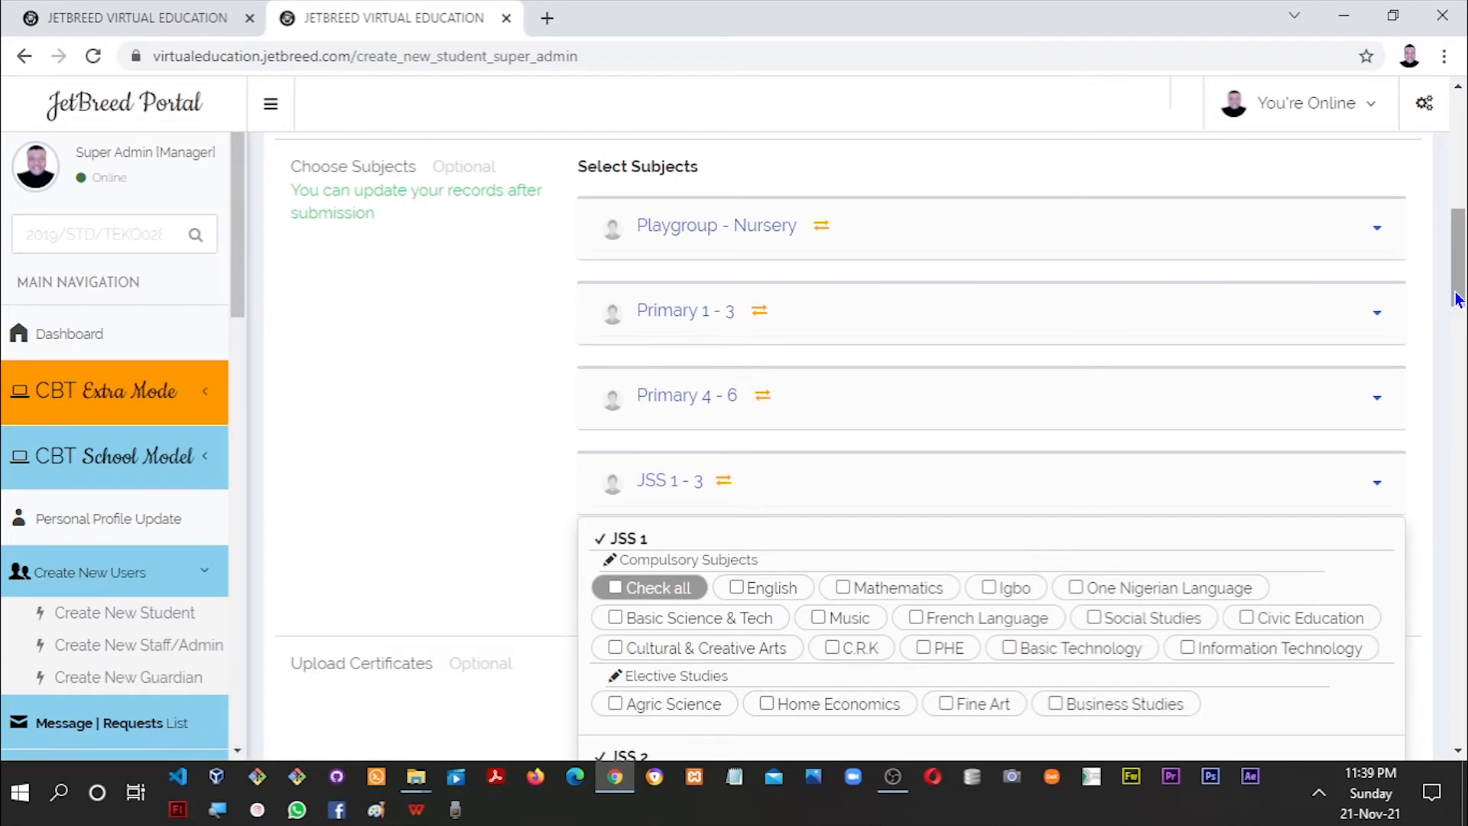
scroll(1456, 306, "down", 2)
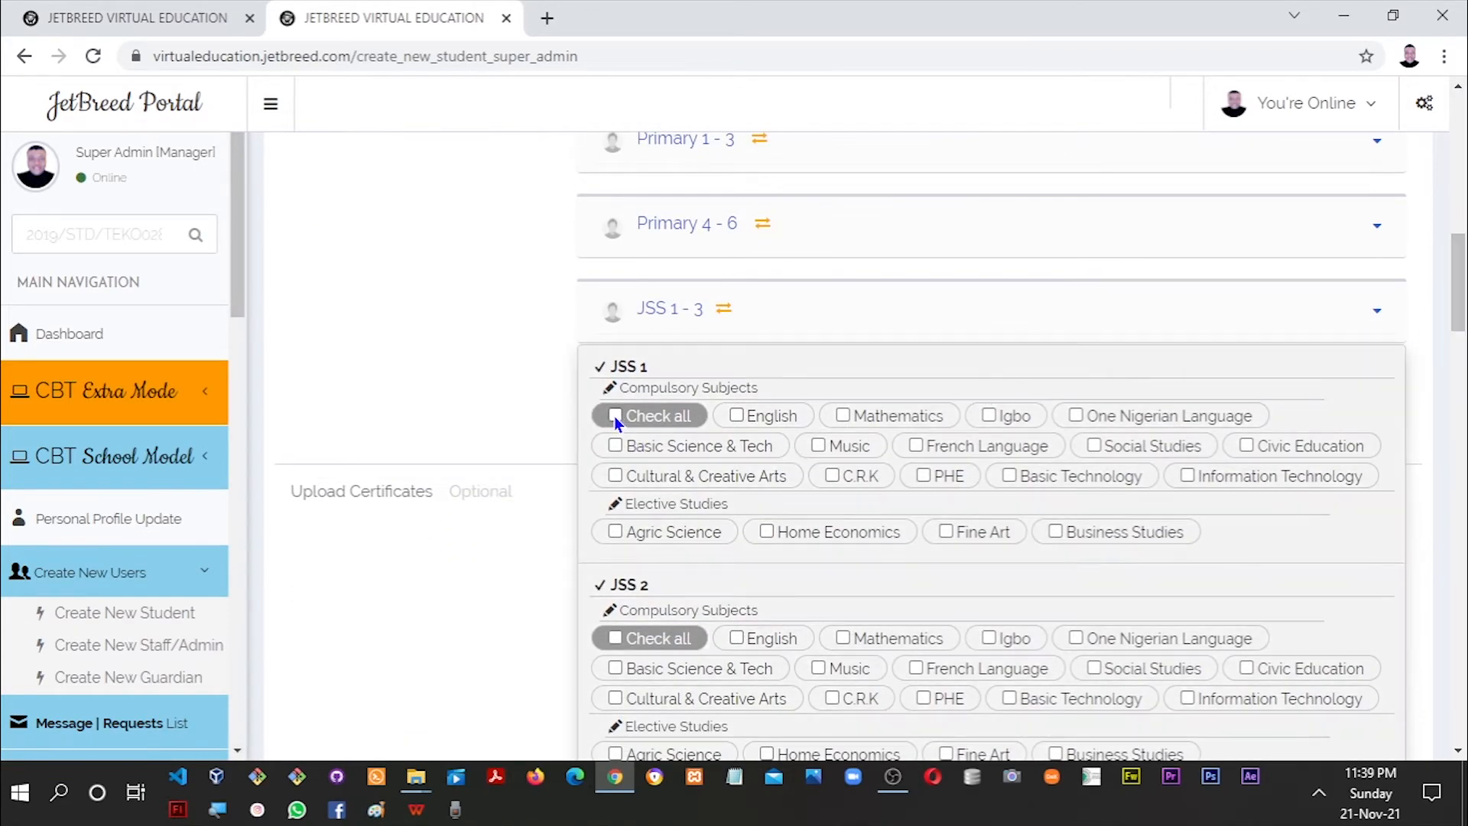
left_click(614, 416)
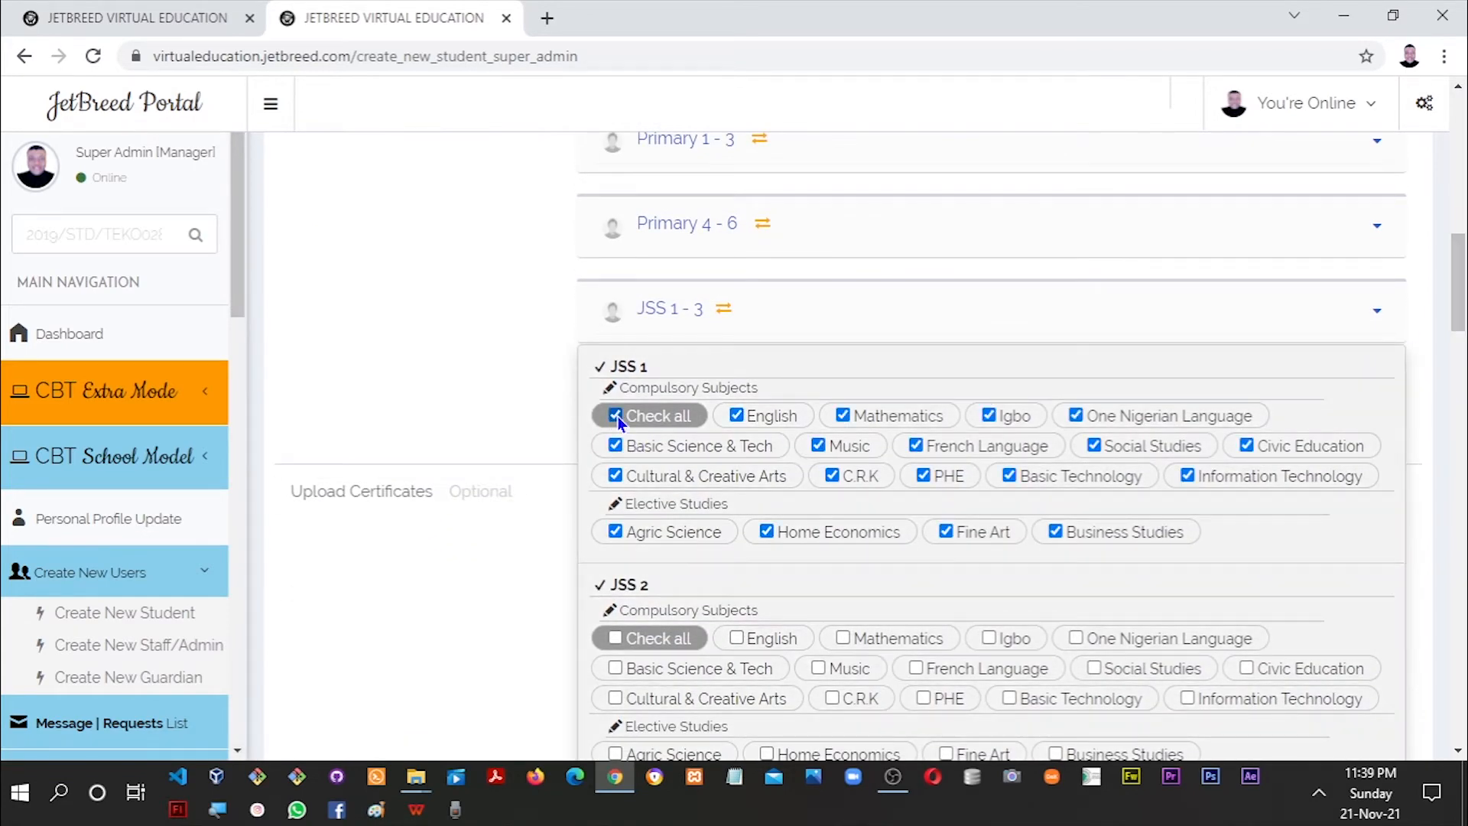
left_click(705, 421)
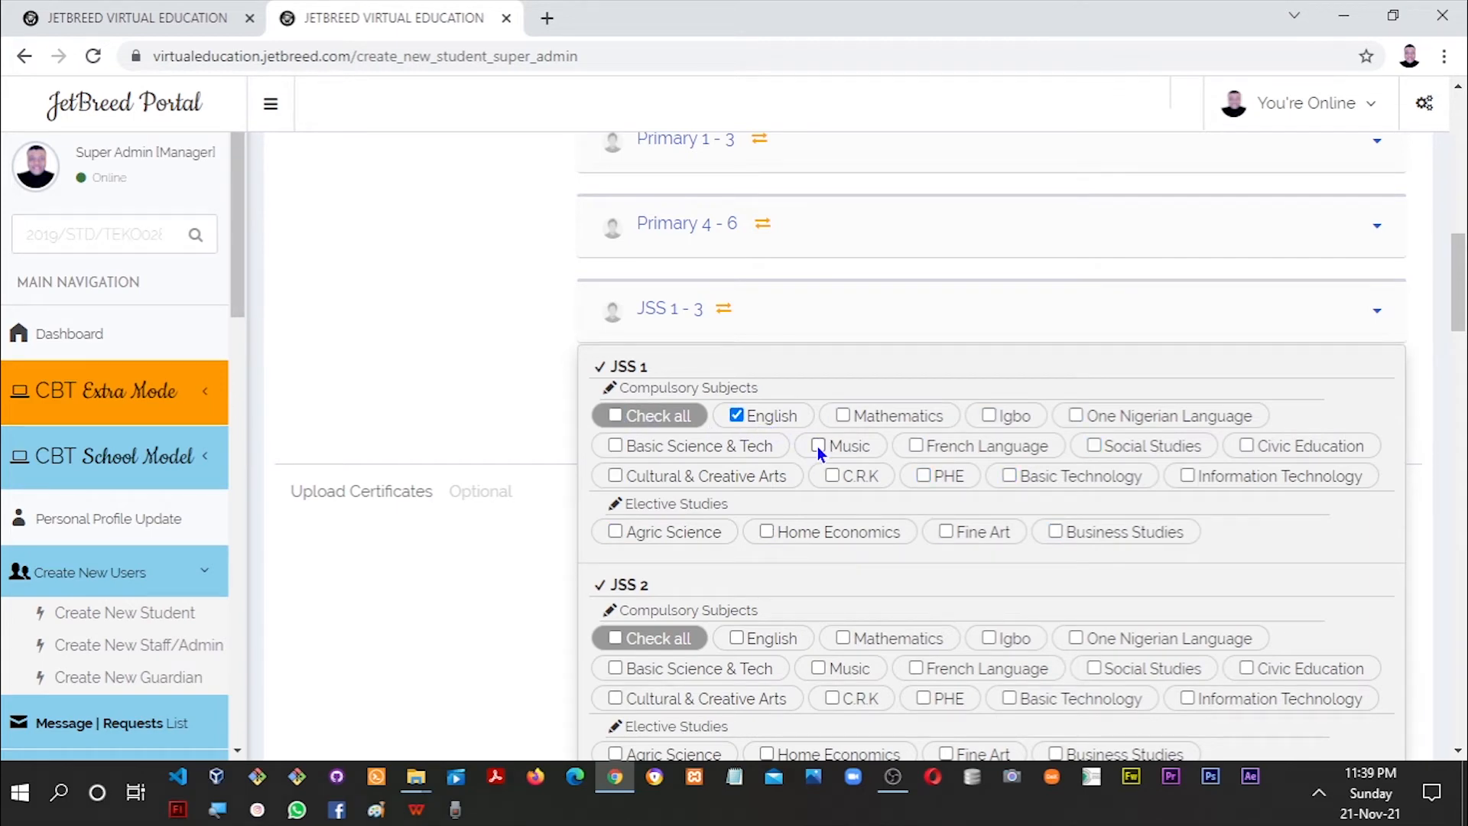
left_click(847, 419)
left_click(990, 417)
left_click(616, 418)
left_click(506, 401)
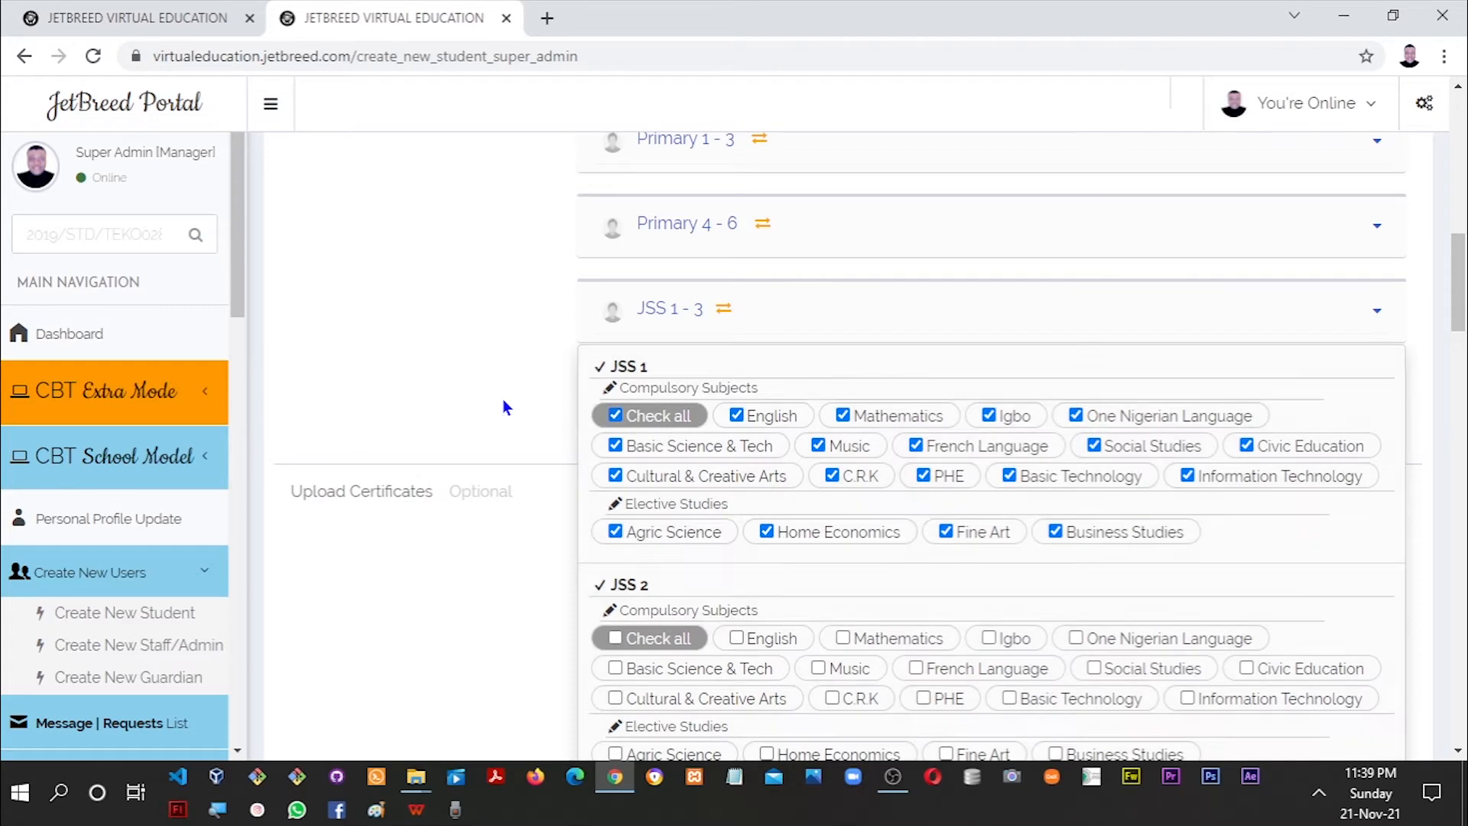
left_click_drag(1462, 286, 1462, 327)
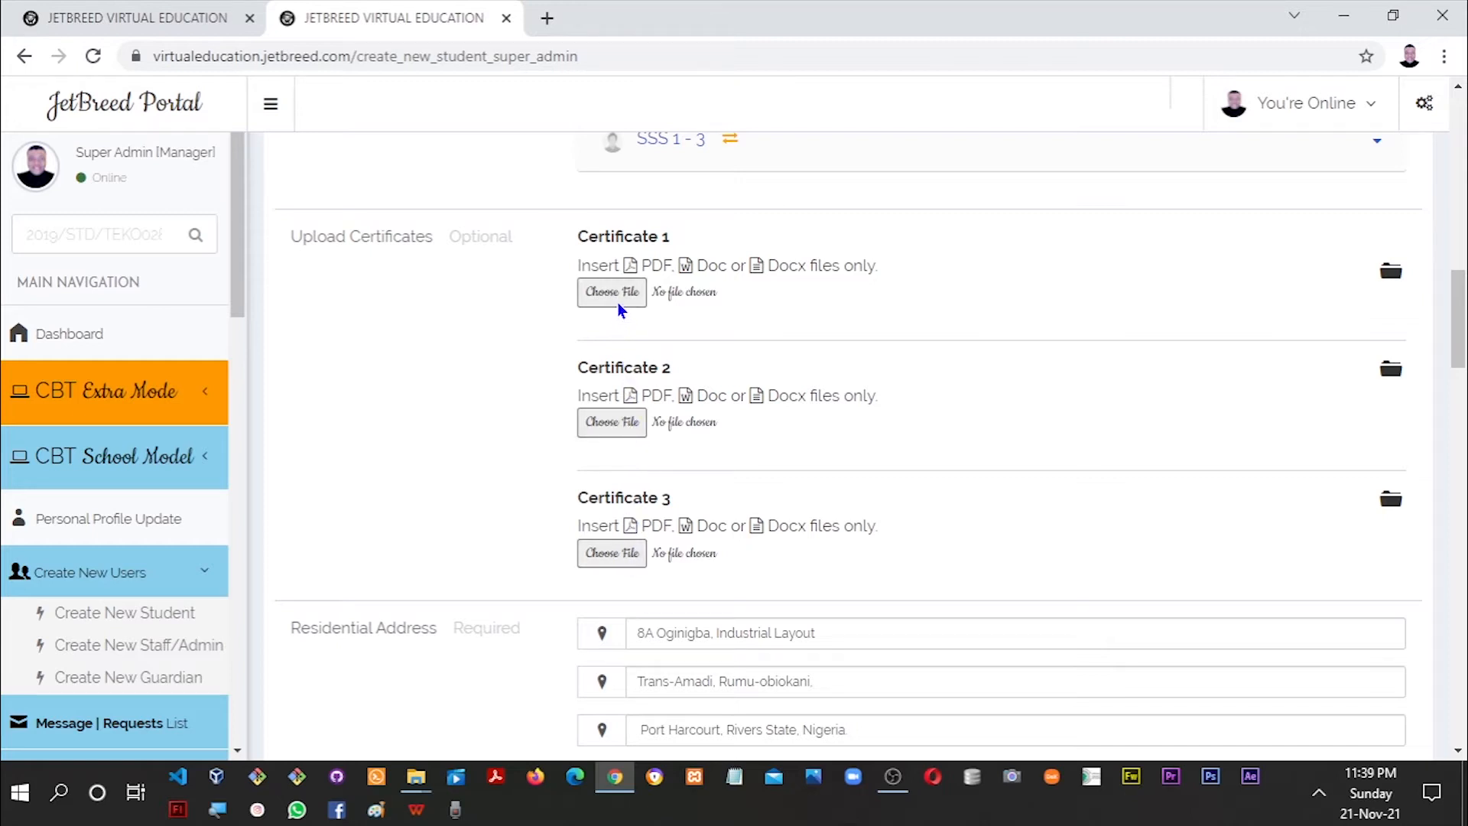
Copy the Port Harcourt, Rivers, Nigeria residential address into Address of Origin.
left_click_drag(1460, 342, 1460, 345)
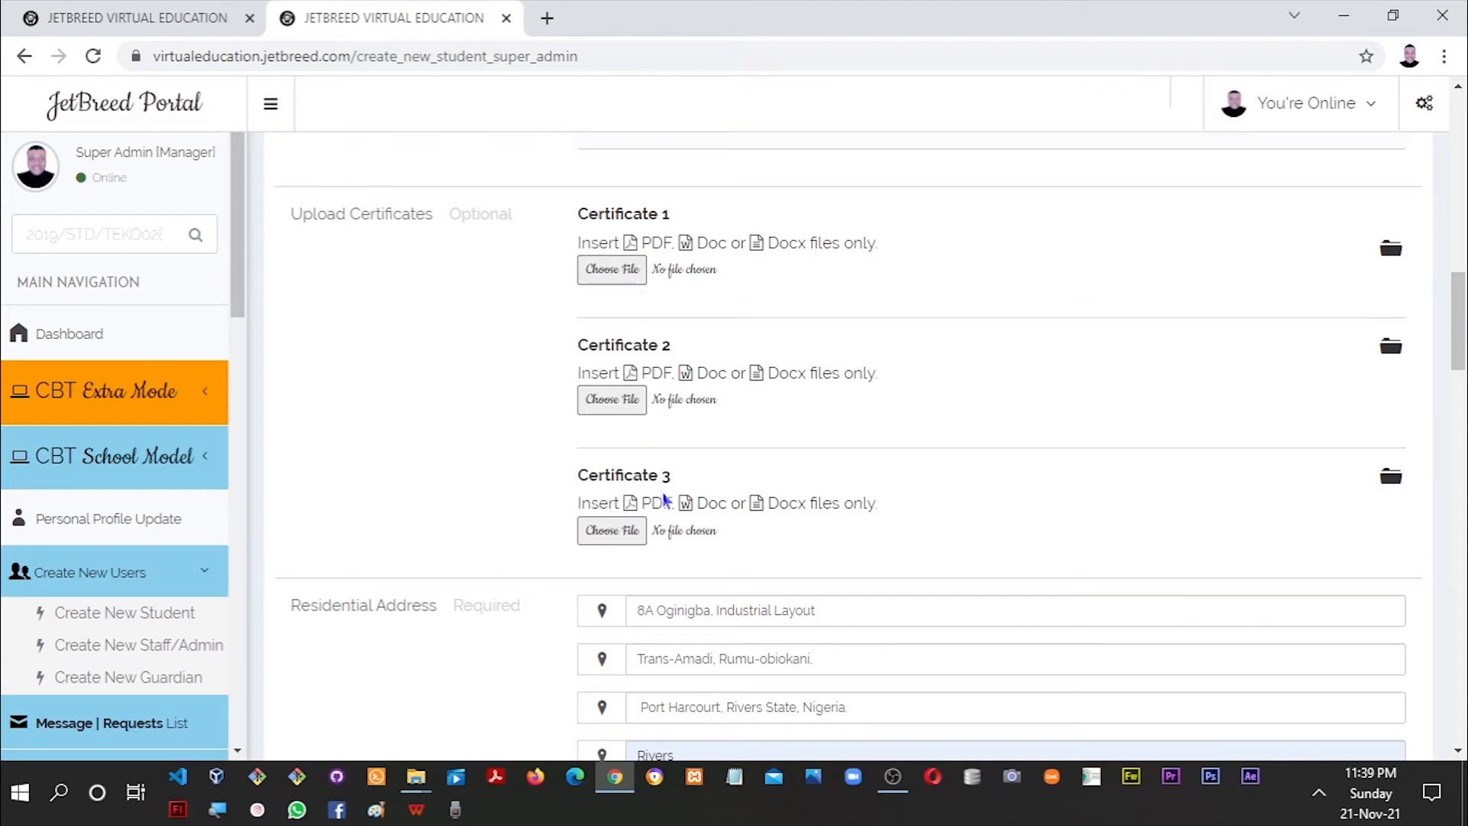
left_click_drag(1456, 300, 1456, 341)
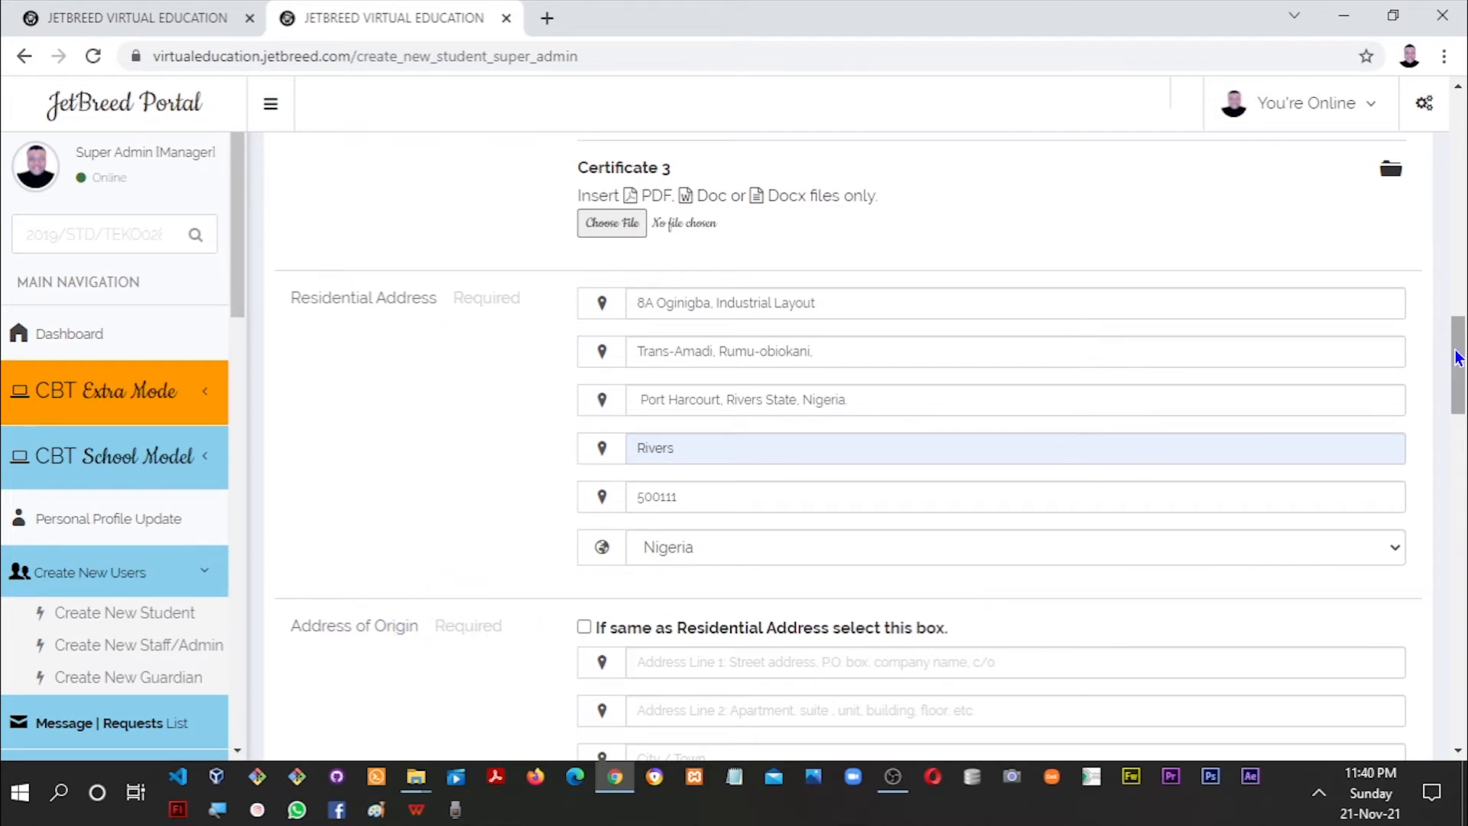
left_click_drag(1458, 357, 1458, 371)
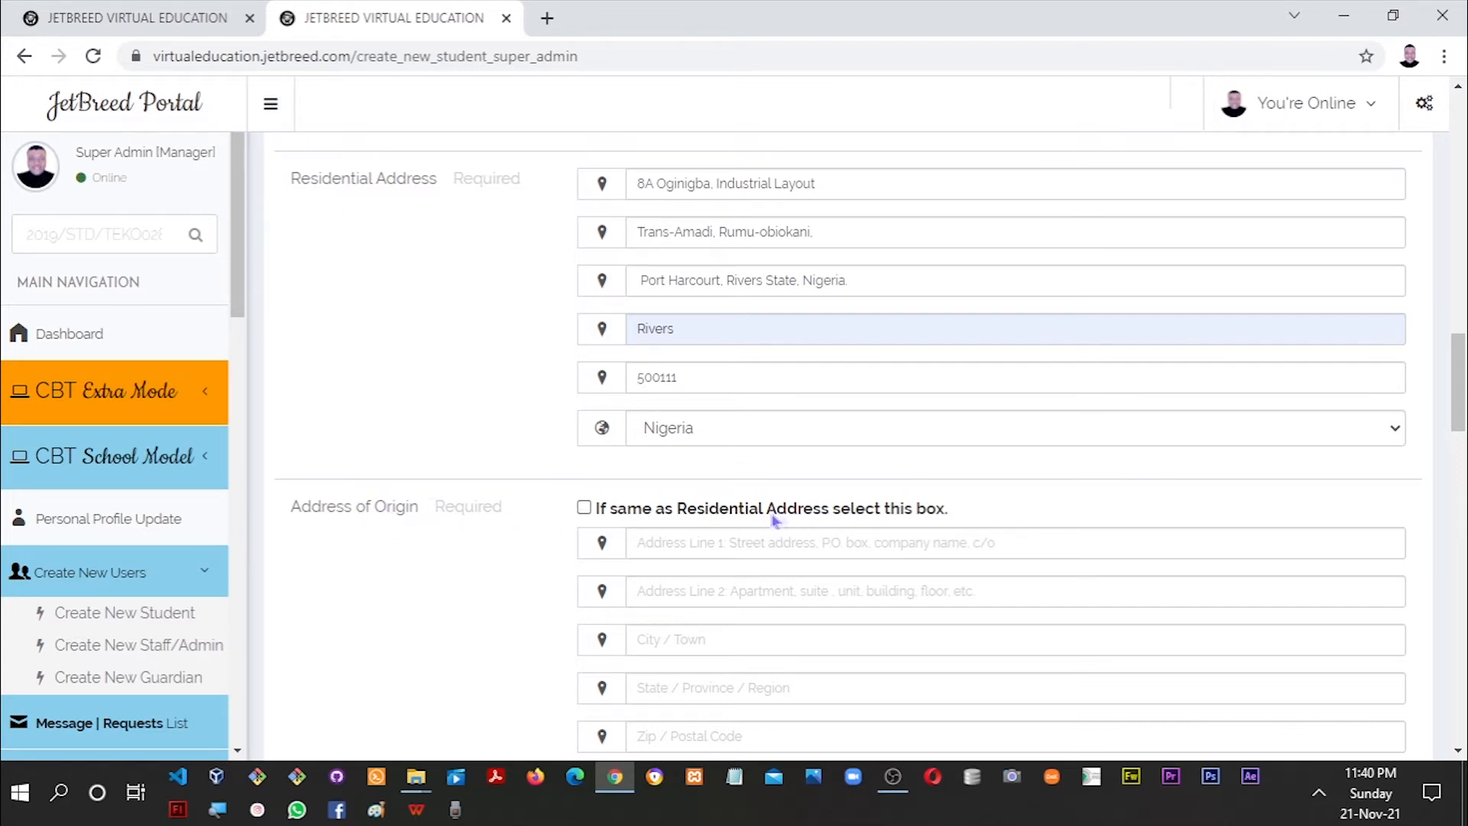
left_click(585, 506)
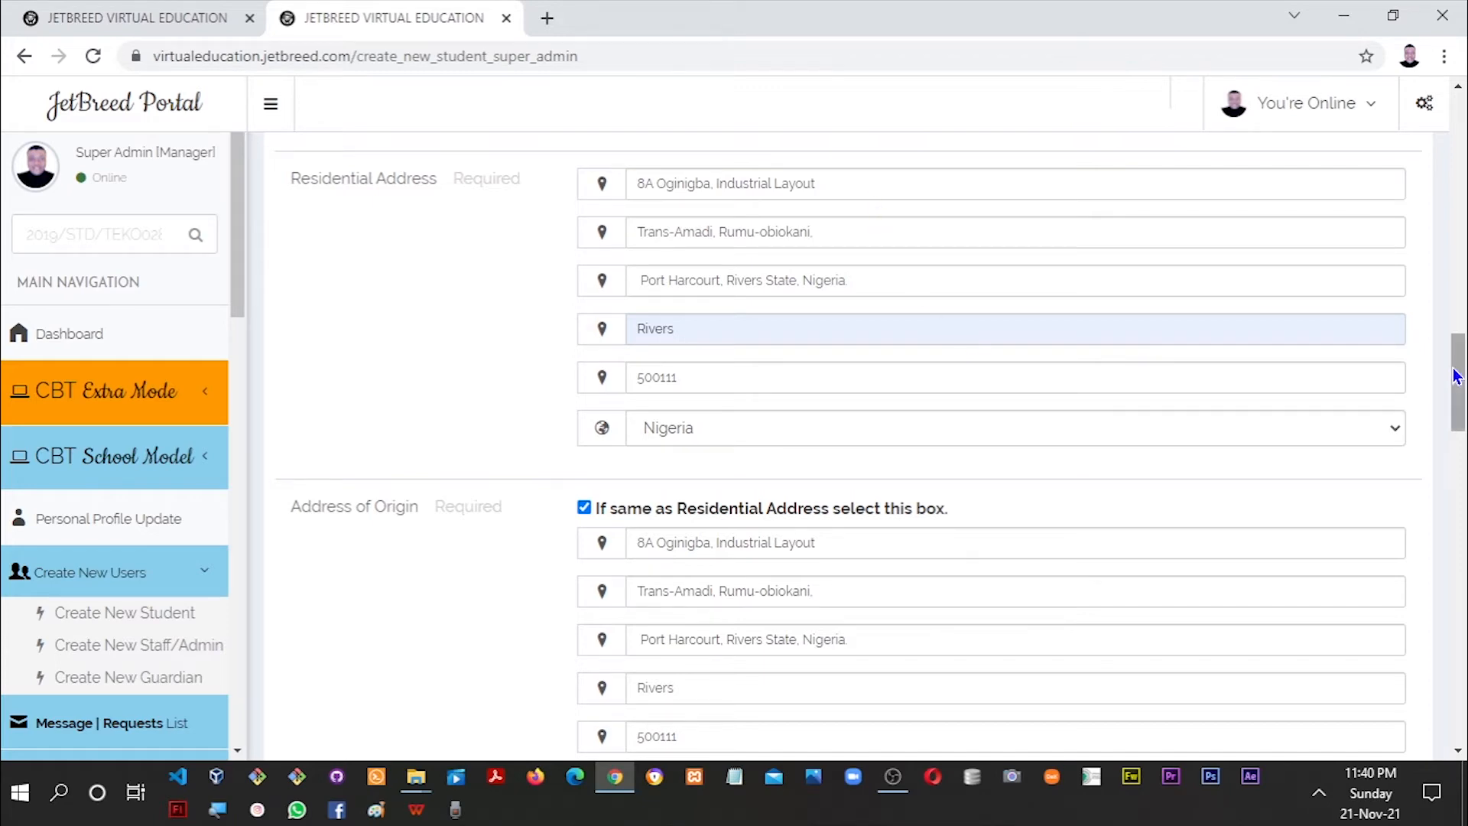
left_click_drag(1456, 376, 1456, 422)
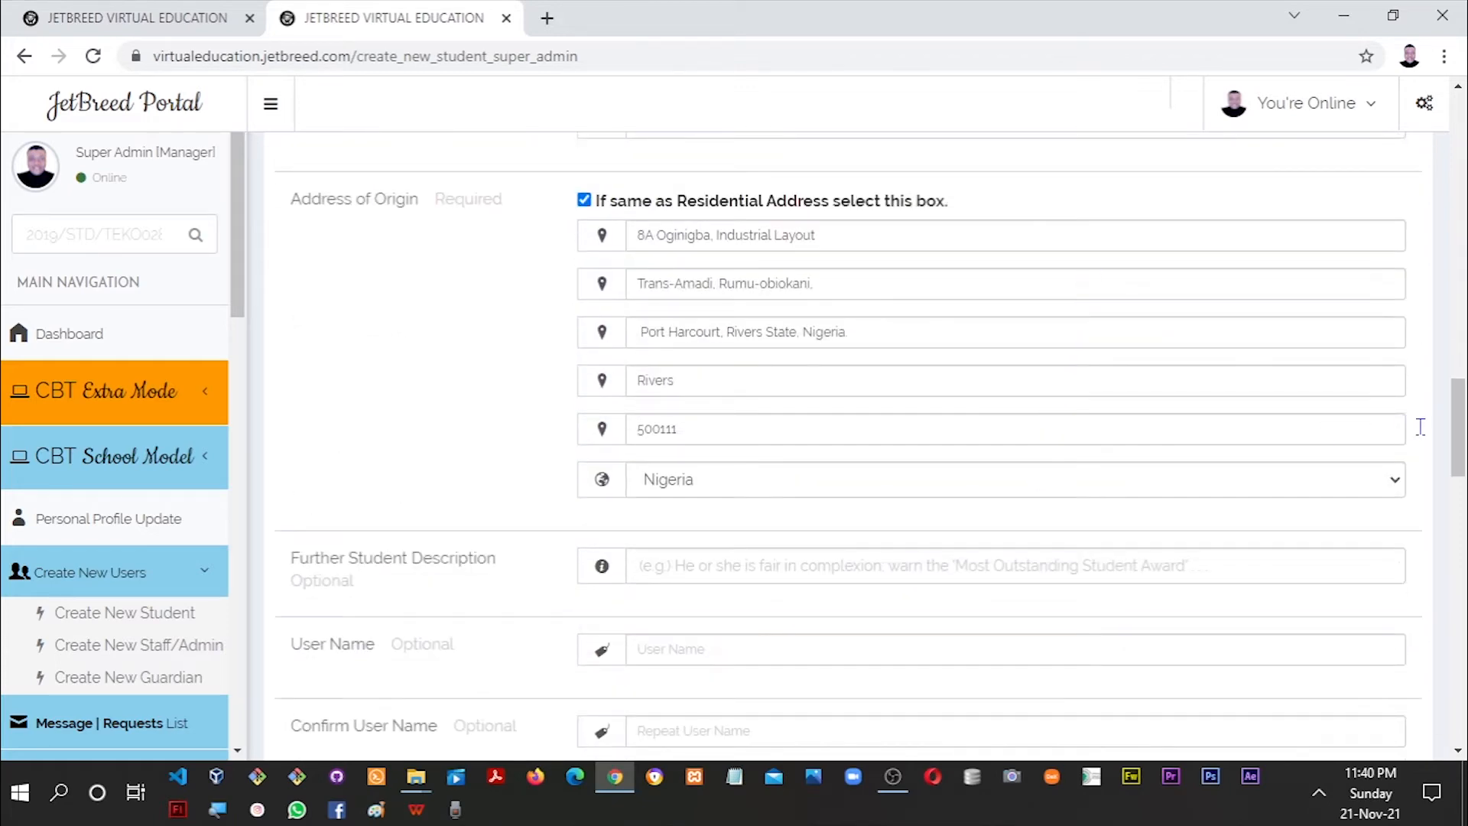
scroll(1420, 426, "down", 5)
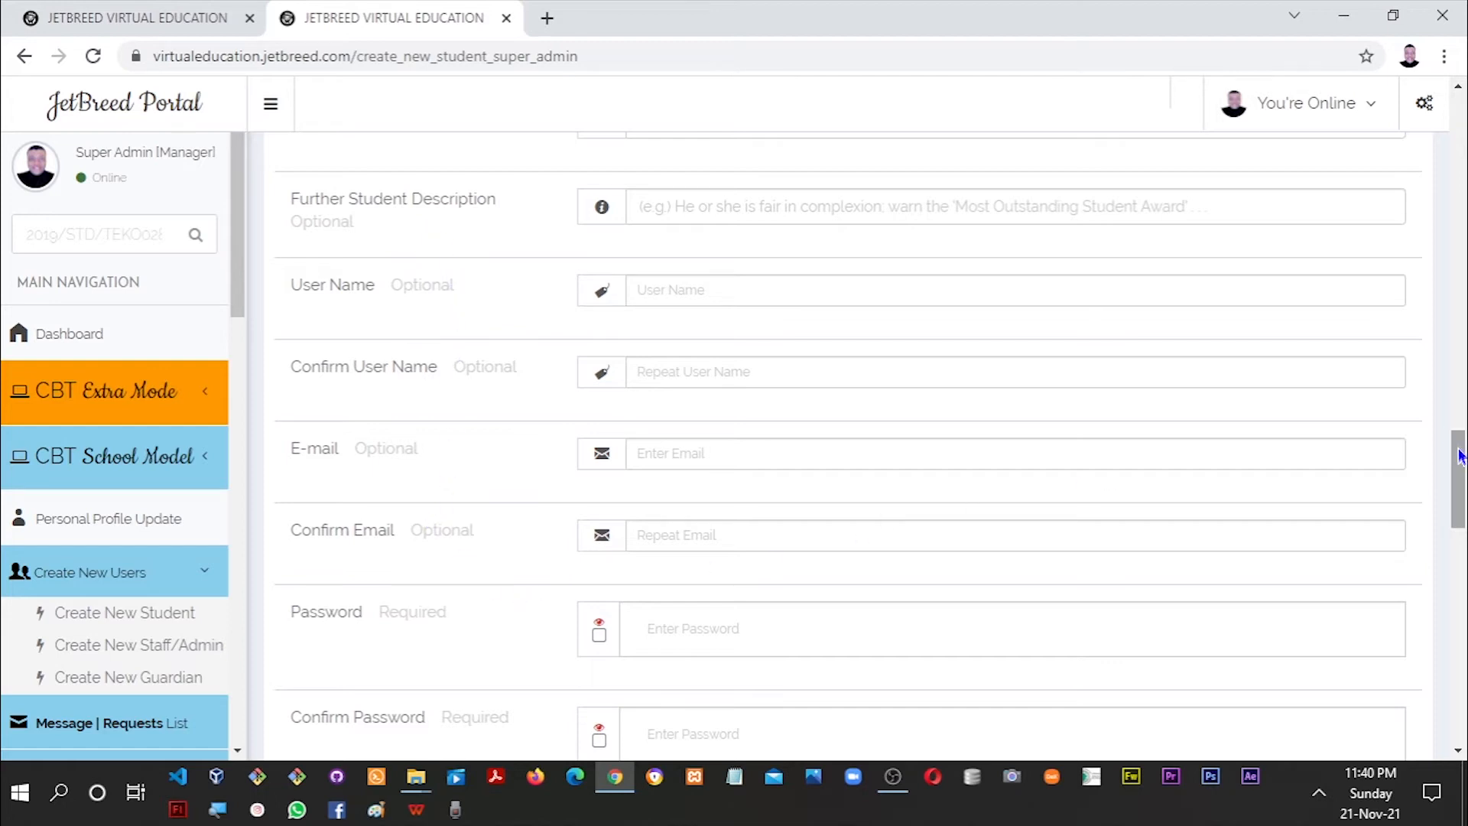
Enter a first password attempt and toggle its visibility.
left_click_drag(1459, 459, 1459, 486)
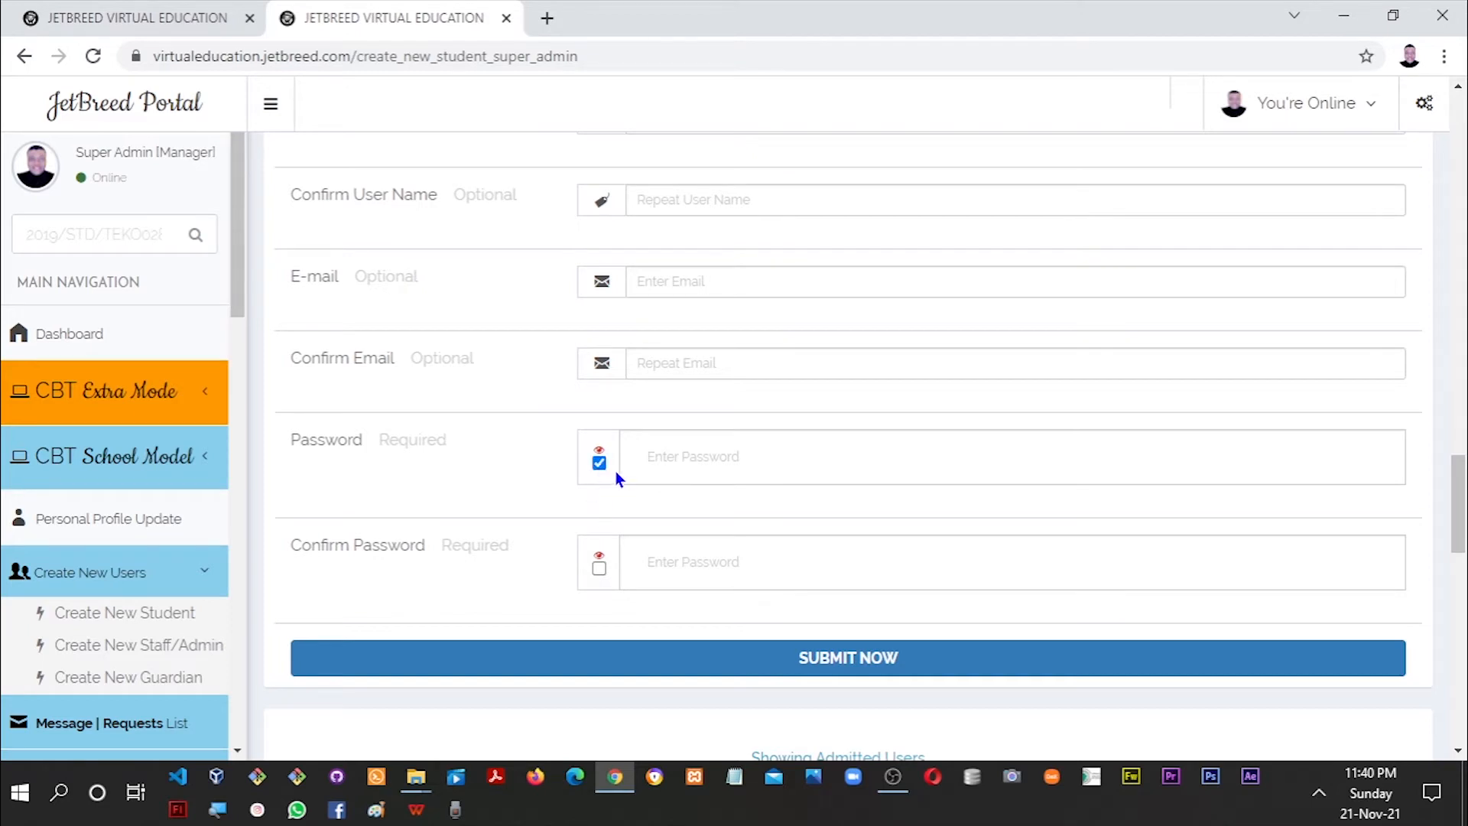
left_click(657, 467)
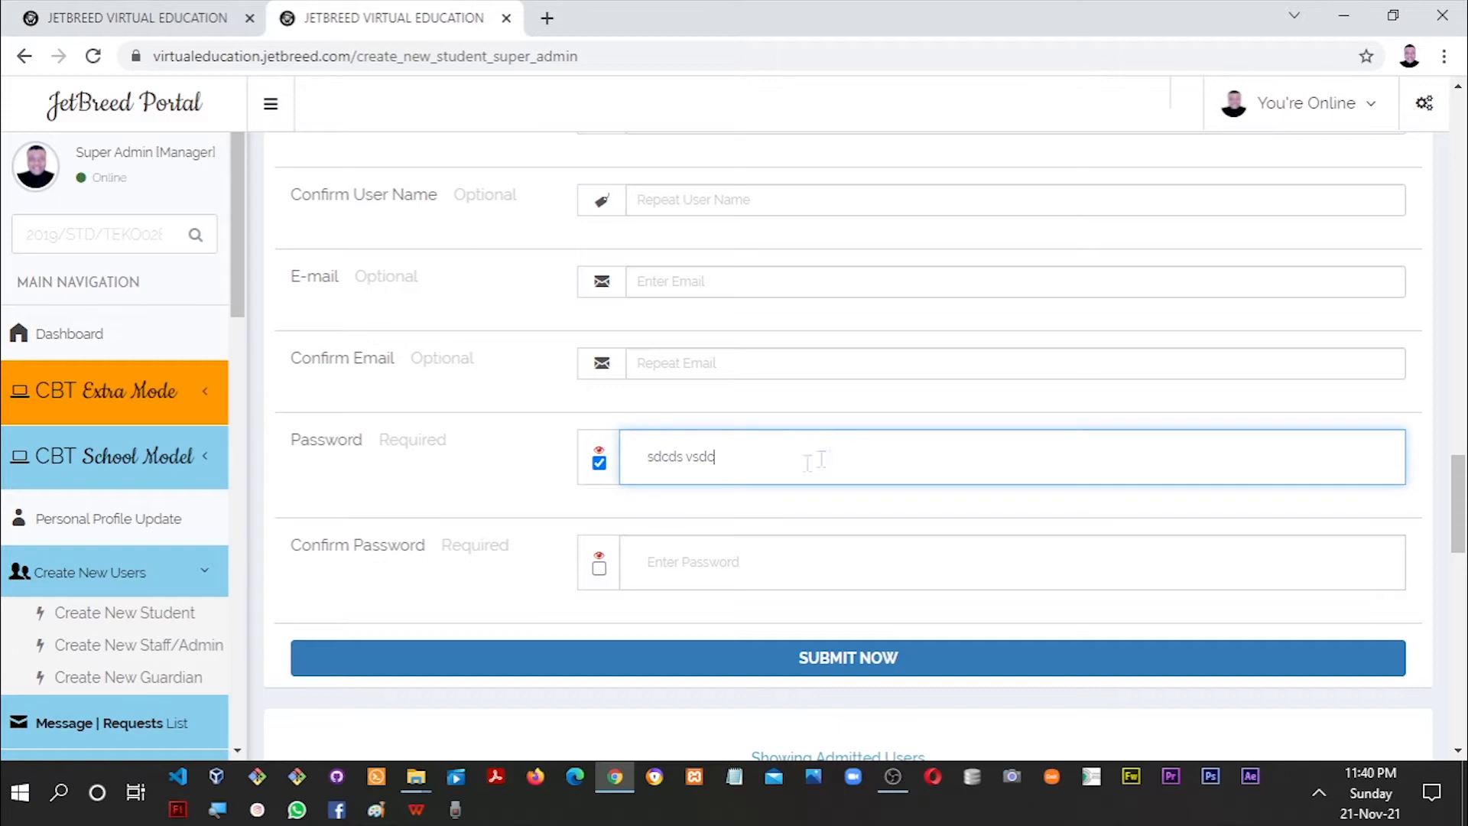
left_click(599, 462)
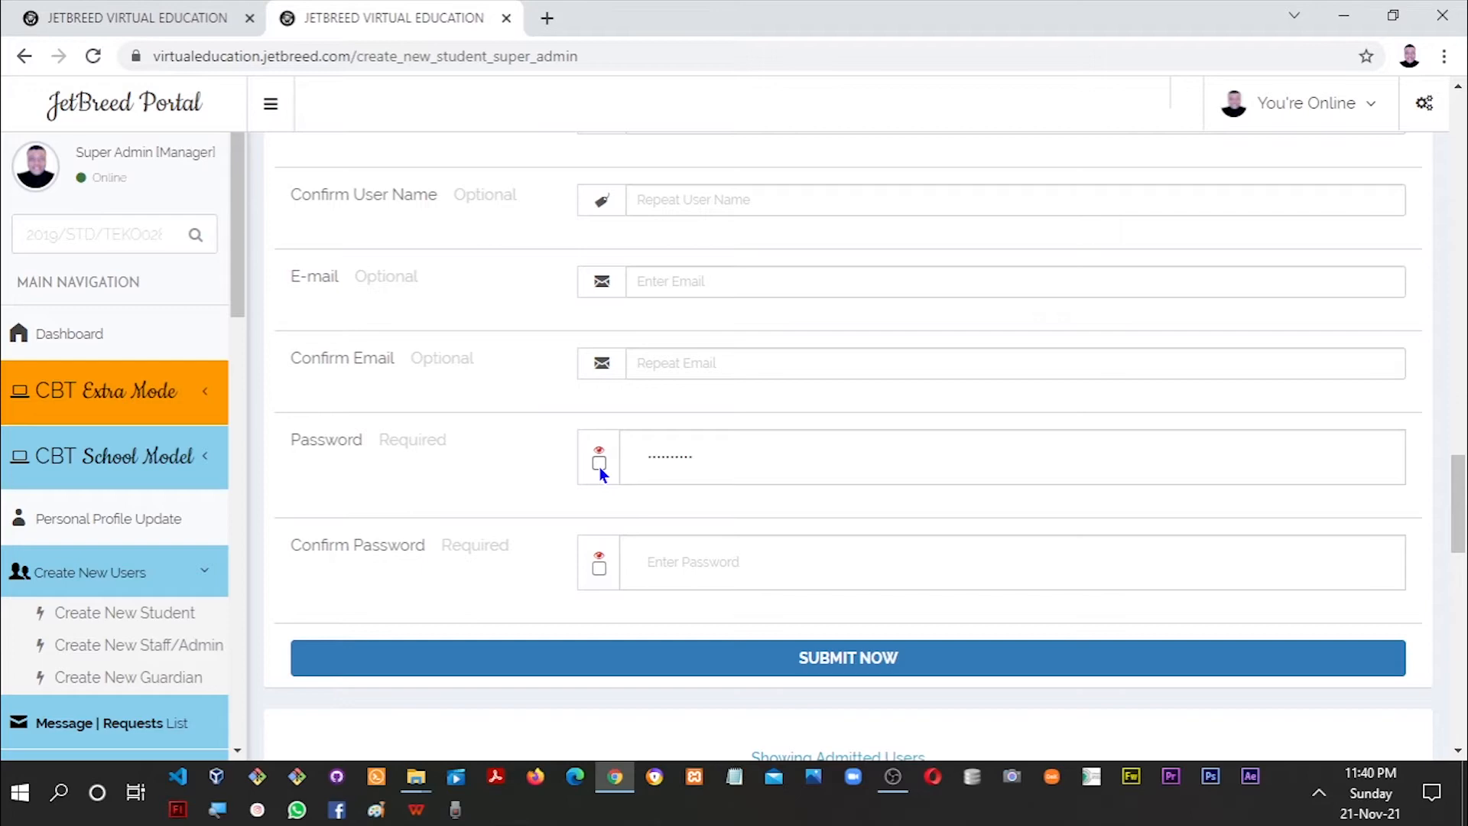
left_click(599, 467)
Replace the password with the student's password, lowercase first letter, and copy it.
left_click_drag(1458, 493, 1405, 130)
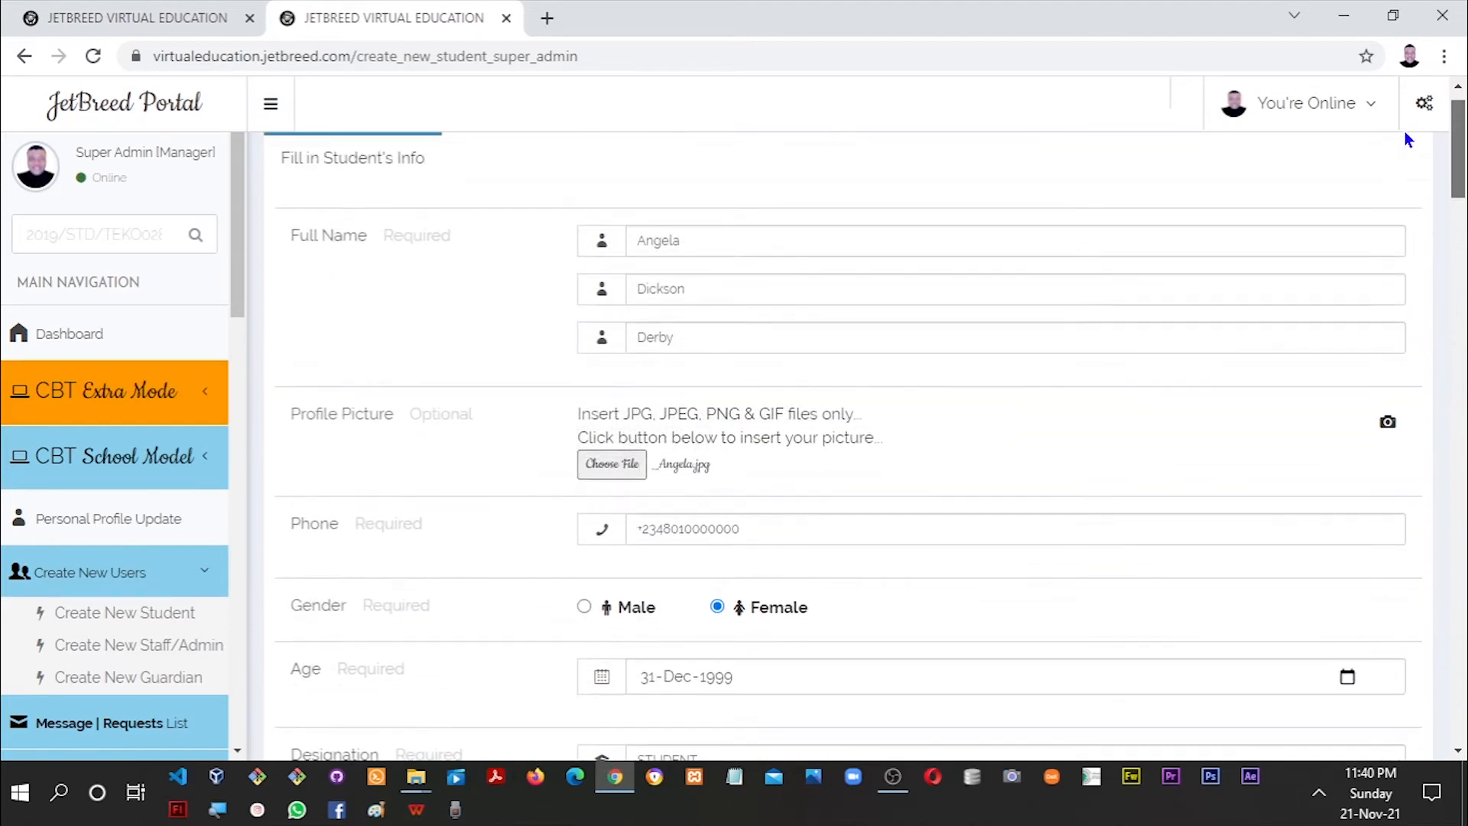
double_click(661, 239)
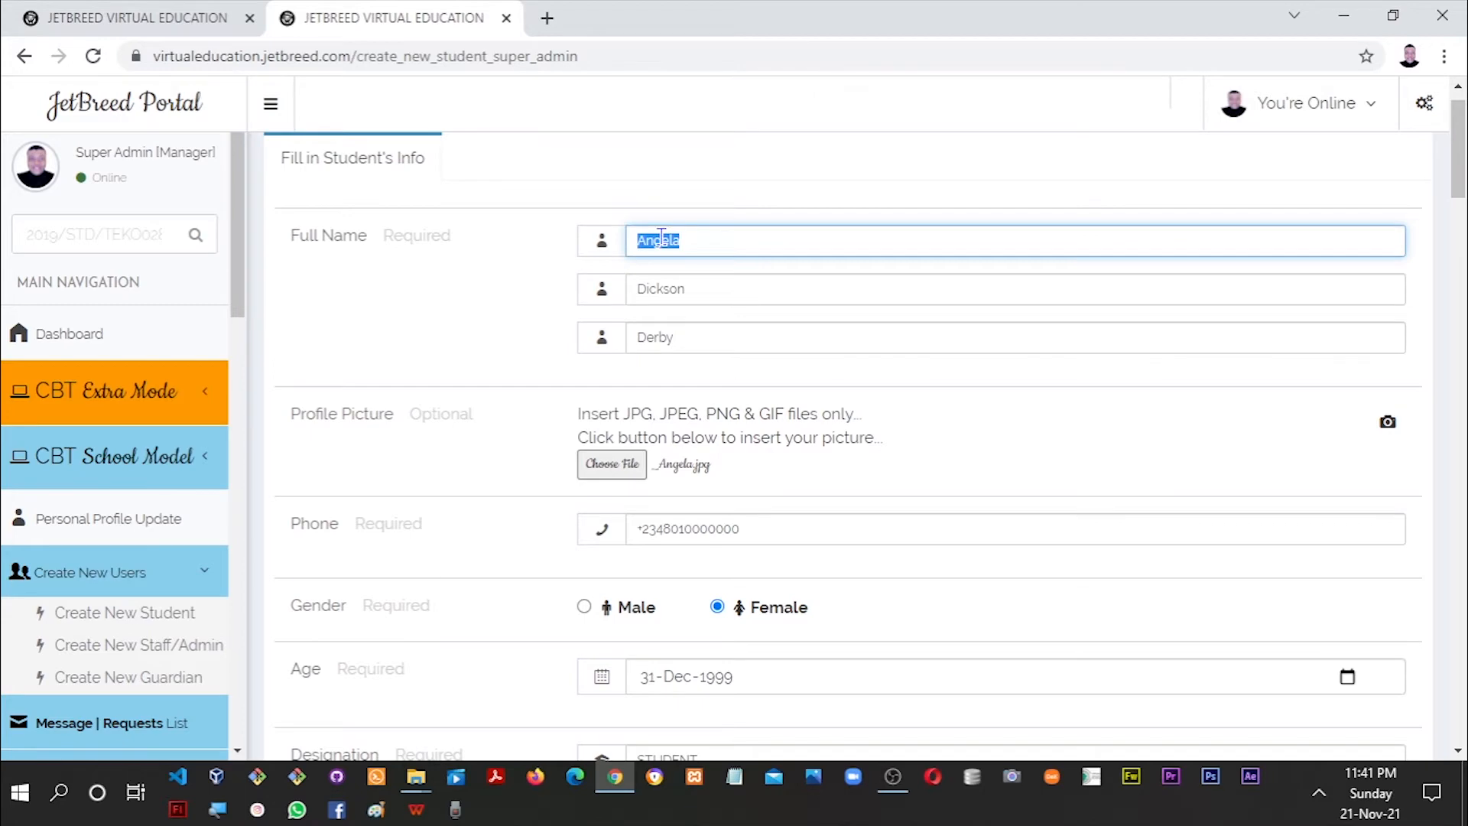
left_click_drag(1457, 183, 1420, 545)
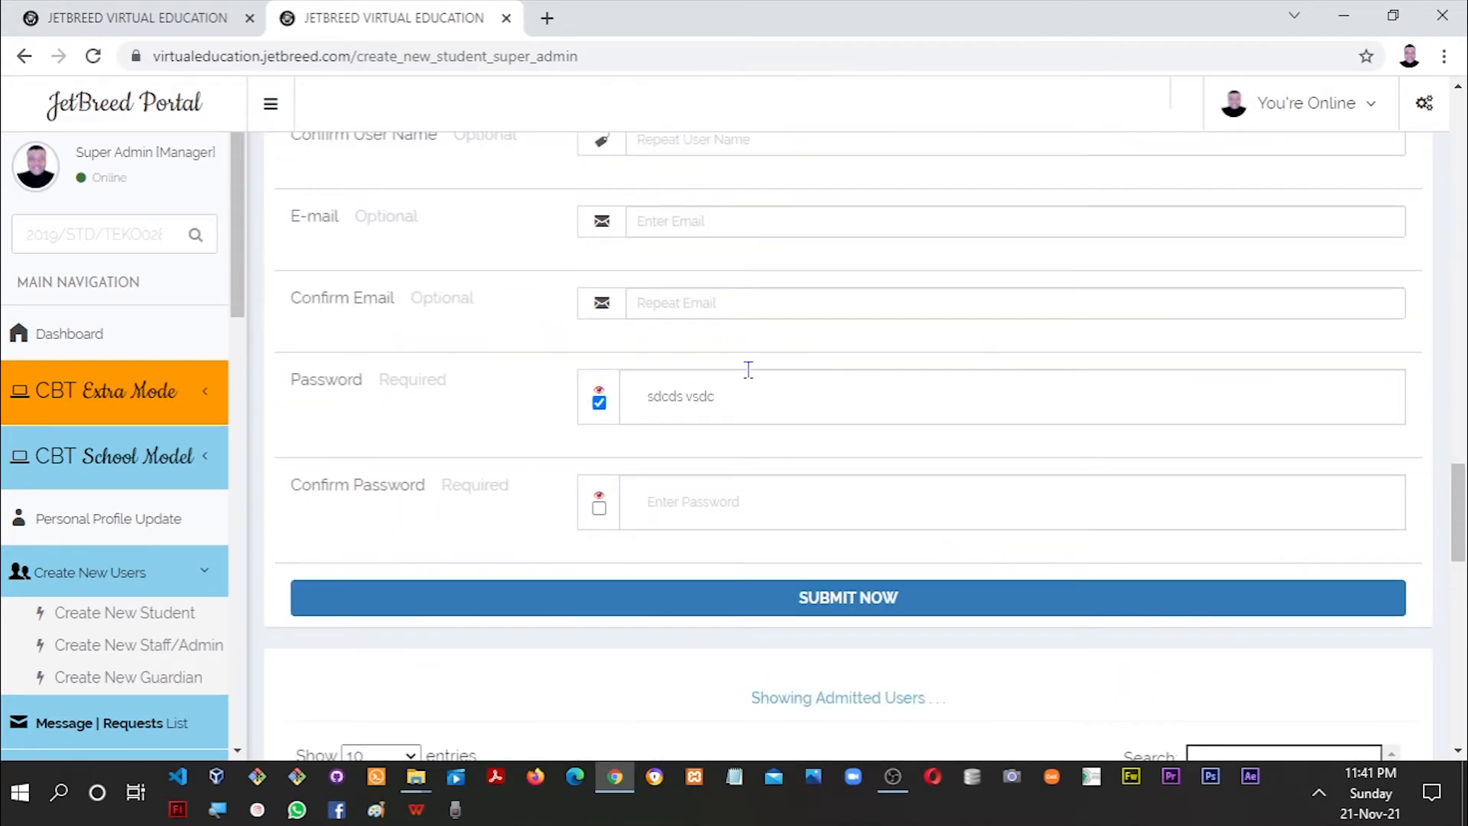
triple_click(632, 397)
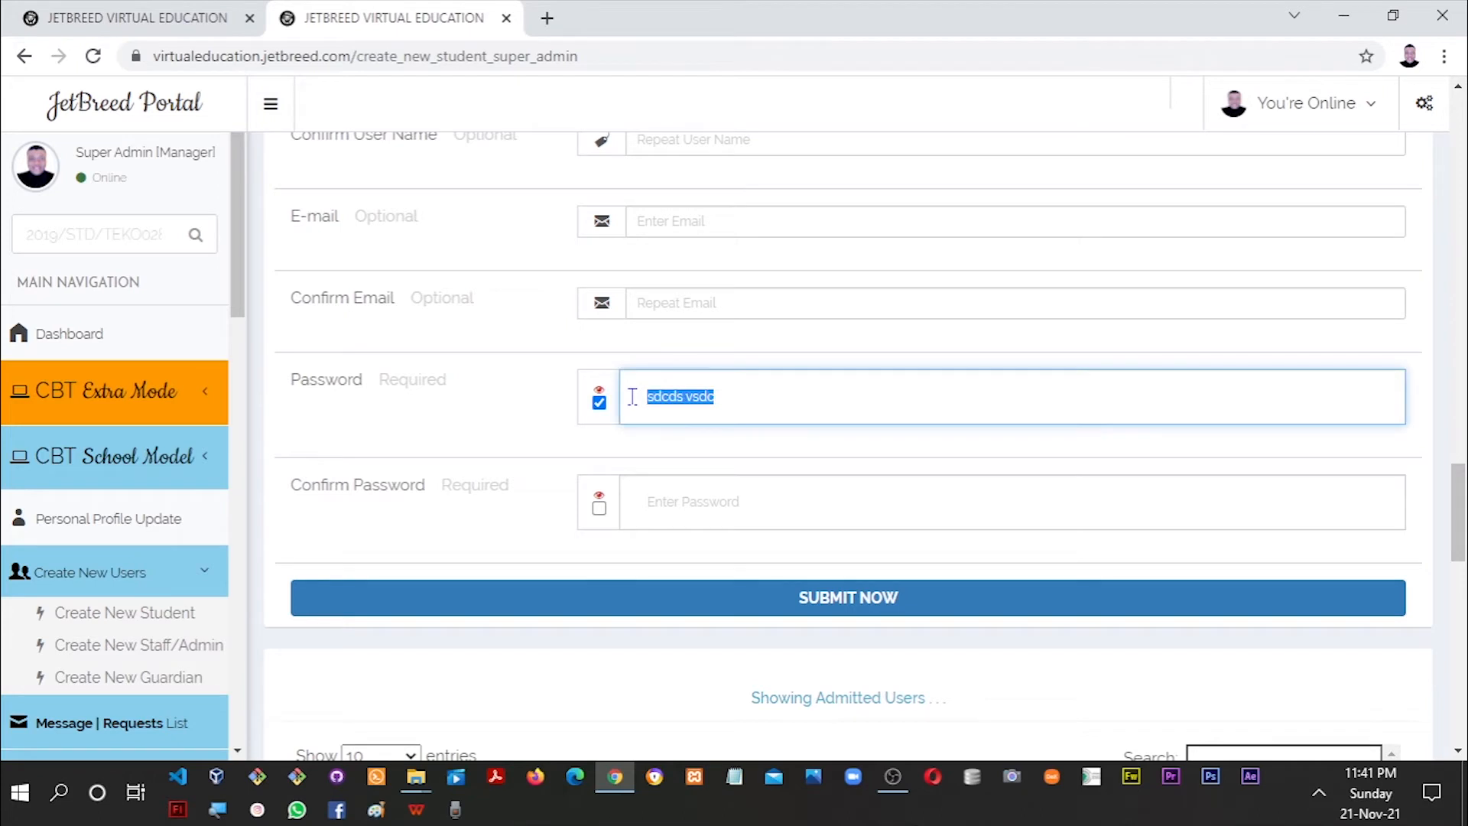
left_click(659, 398)
key("BackSpace")
type("a")
double_click(659, 398)
key("ctrl+c")
Paste the same password into Confirm Password, shown, and attempt to submit.
key("Tab")
key("space")
key("Tab")
key("ctrl+v")
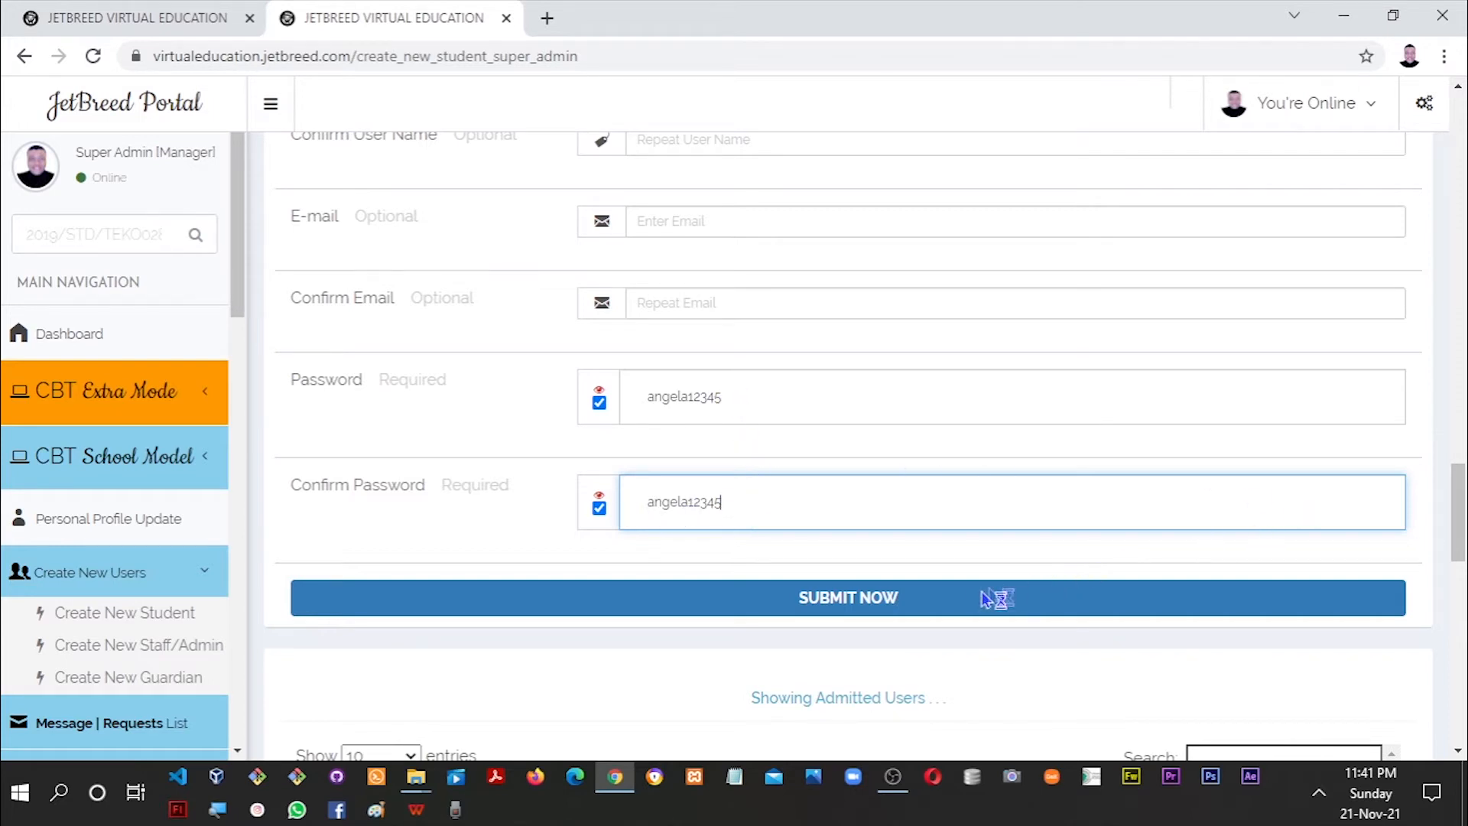
left_click(1101, 597)
scroll(1457, 505, "down", 6)
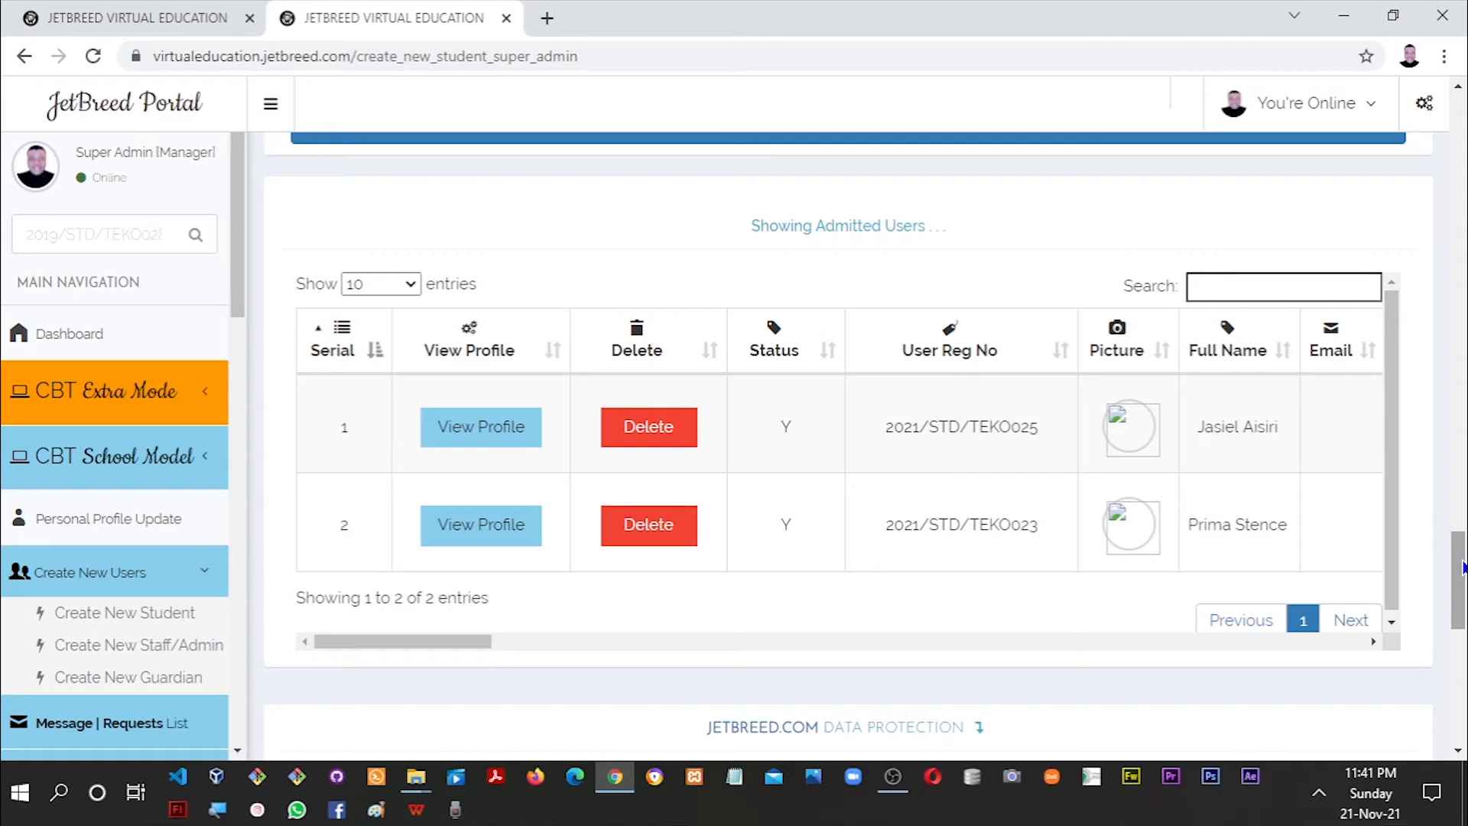
scroll(1462, 568, "up", 1)
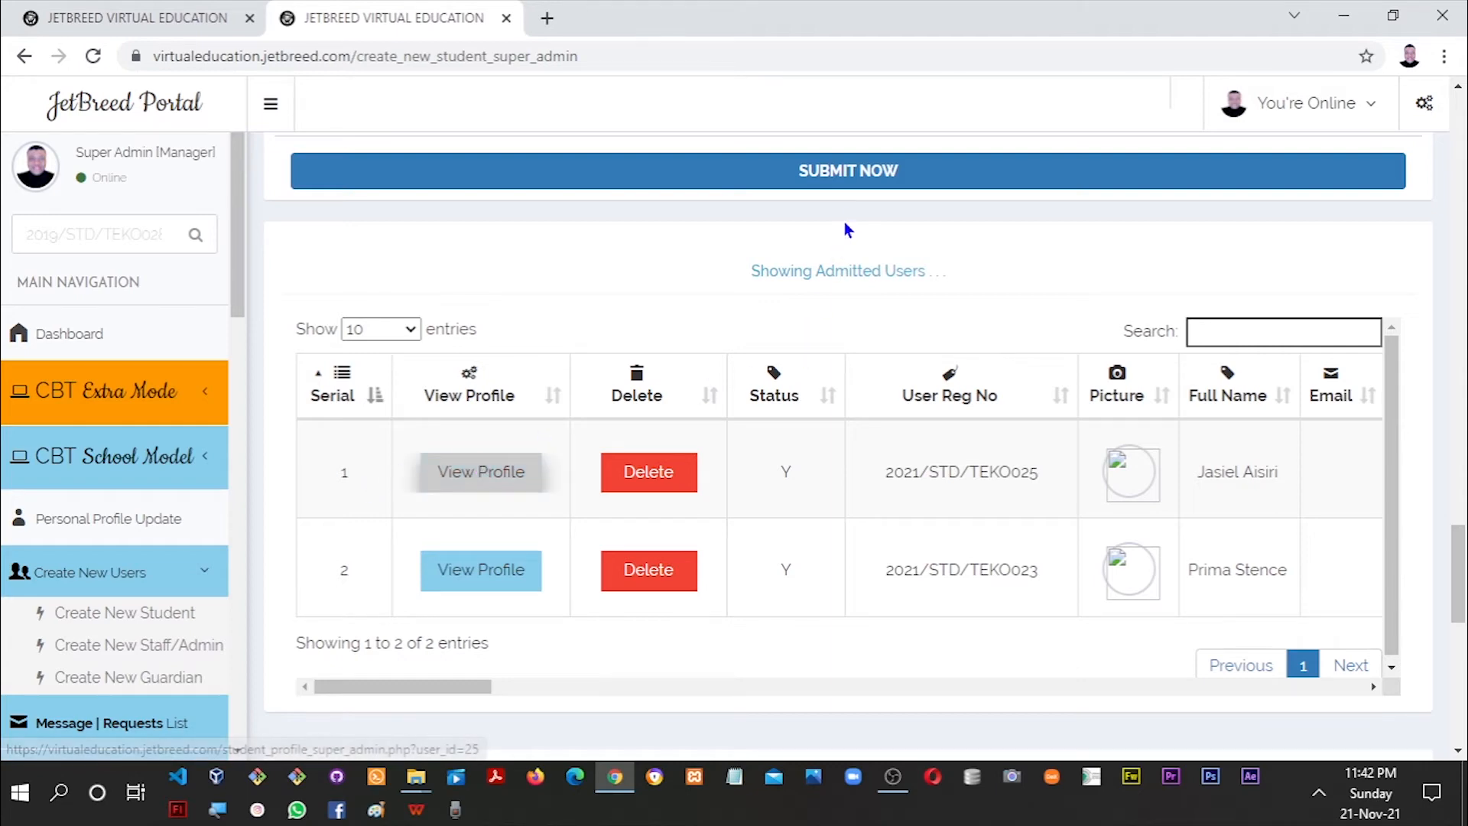
left_click_drag(1454, 556, 1454, 567)
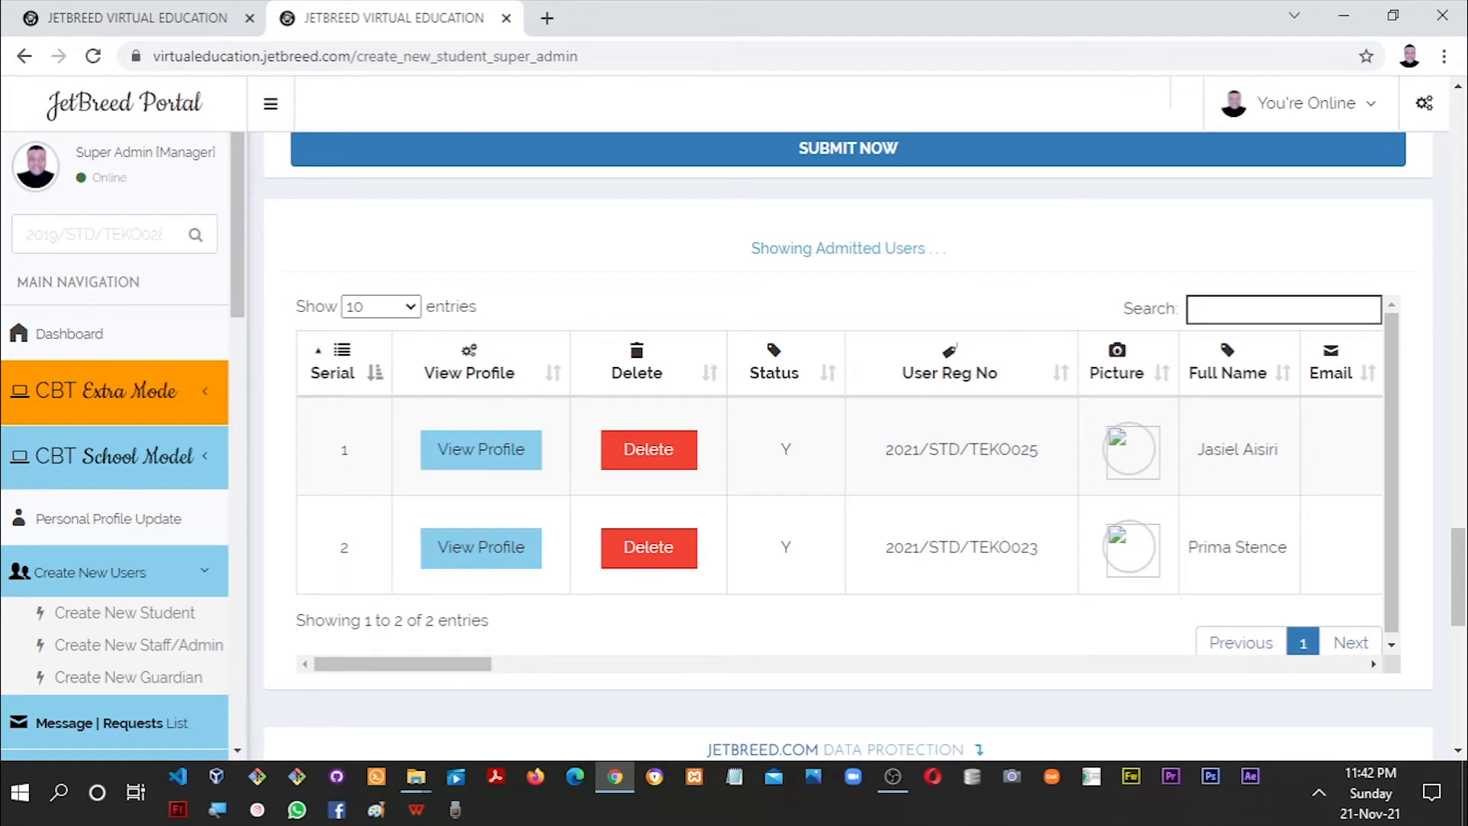
scroll(883, 451, "up", 2)
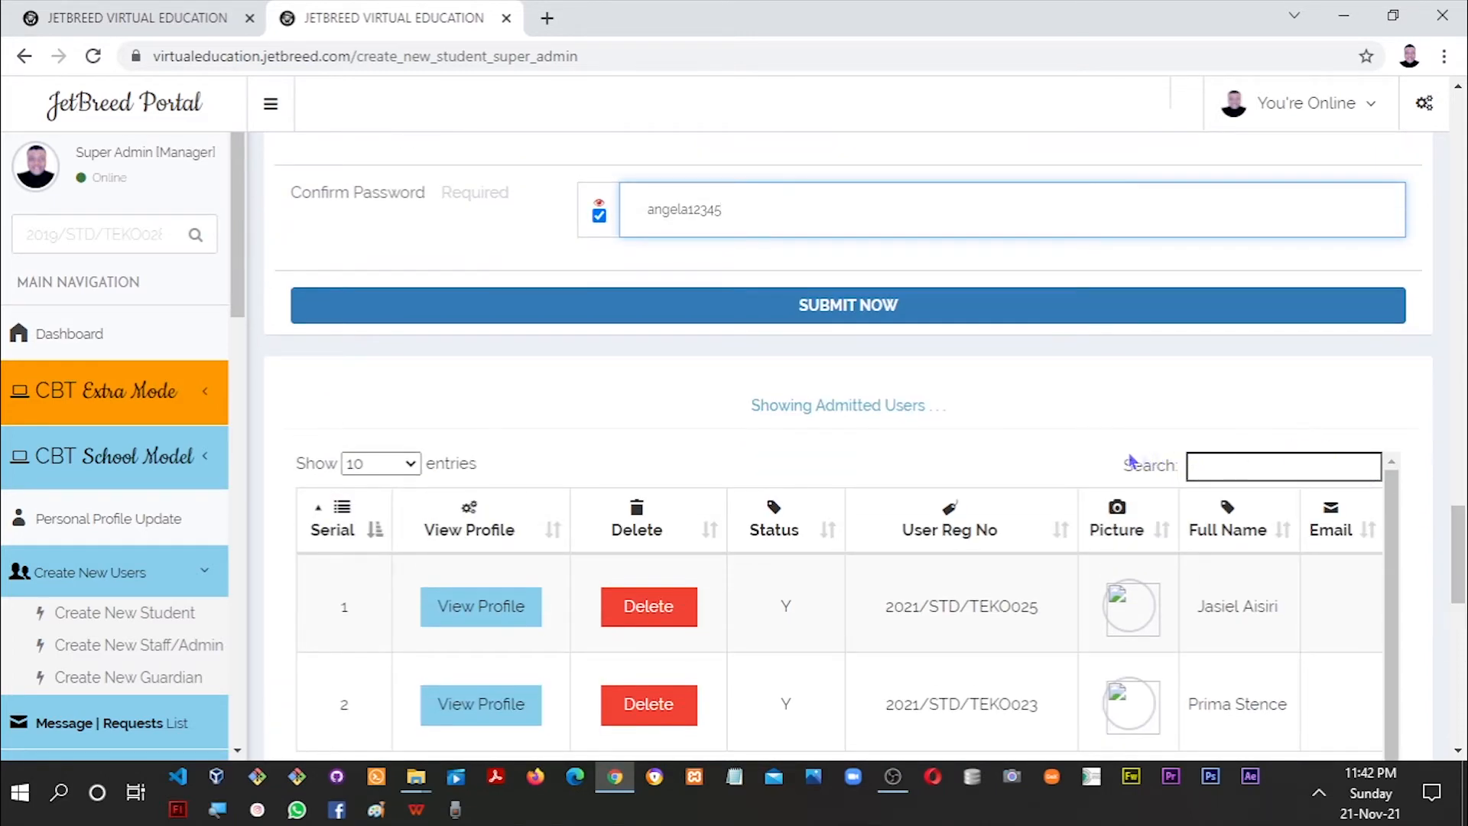
Submit the enrolment and close the 'Admission was successful' popup.
left_click(913, 319)
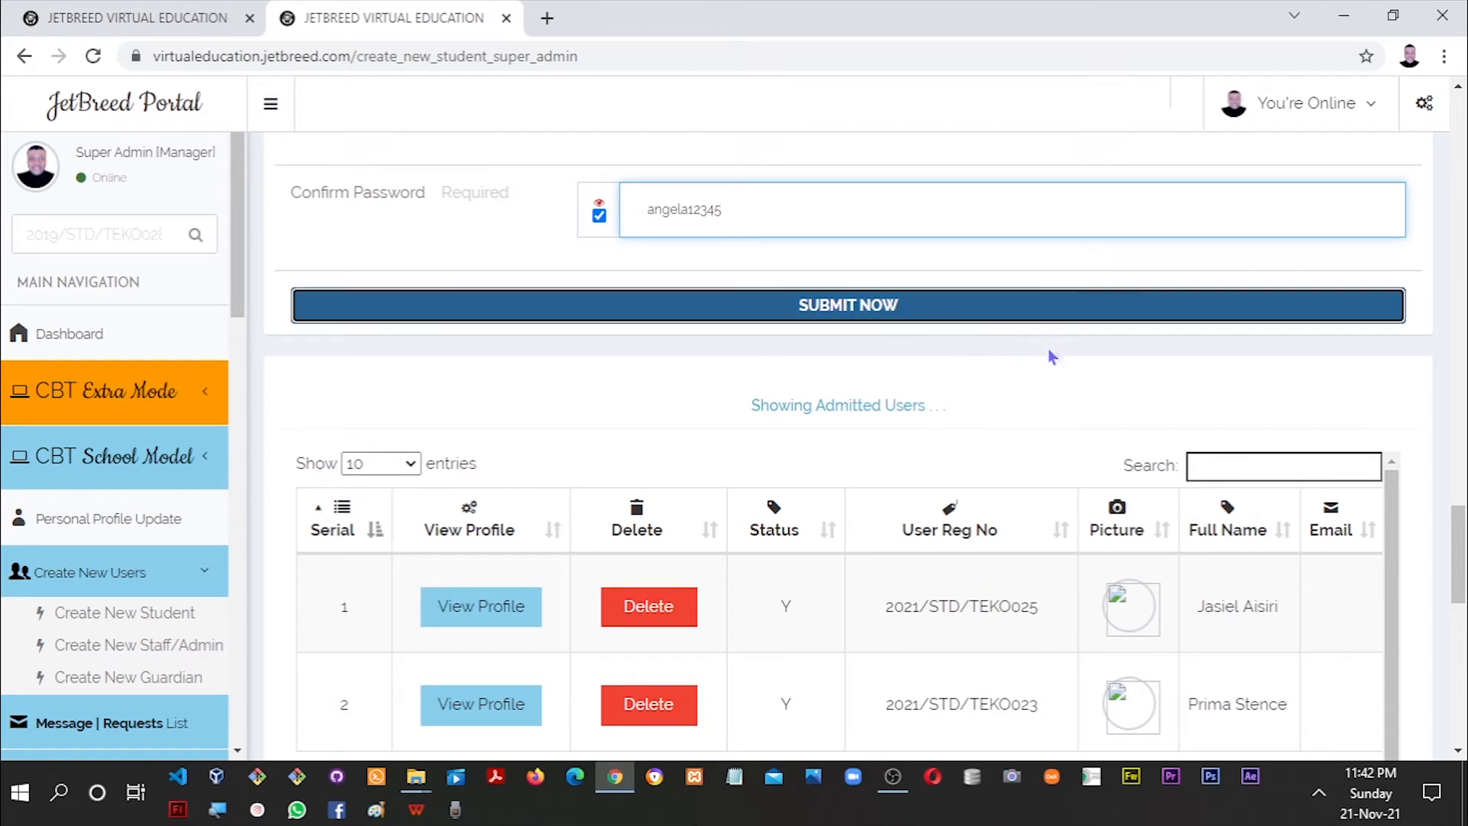
left_click_drag(1460, 529, 1461, 511)
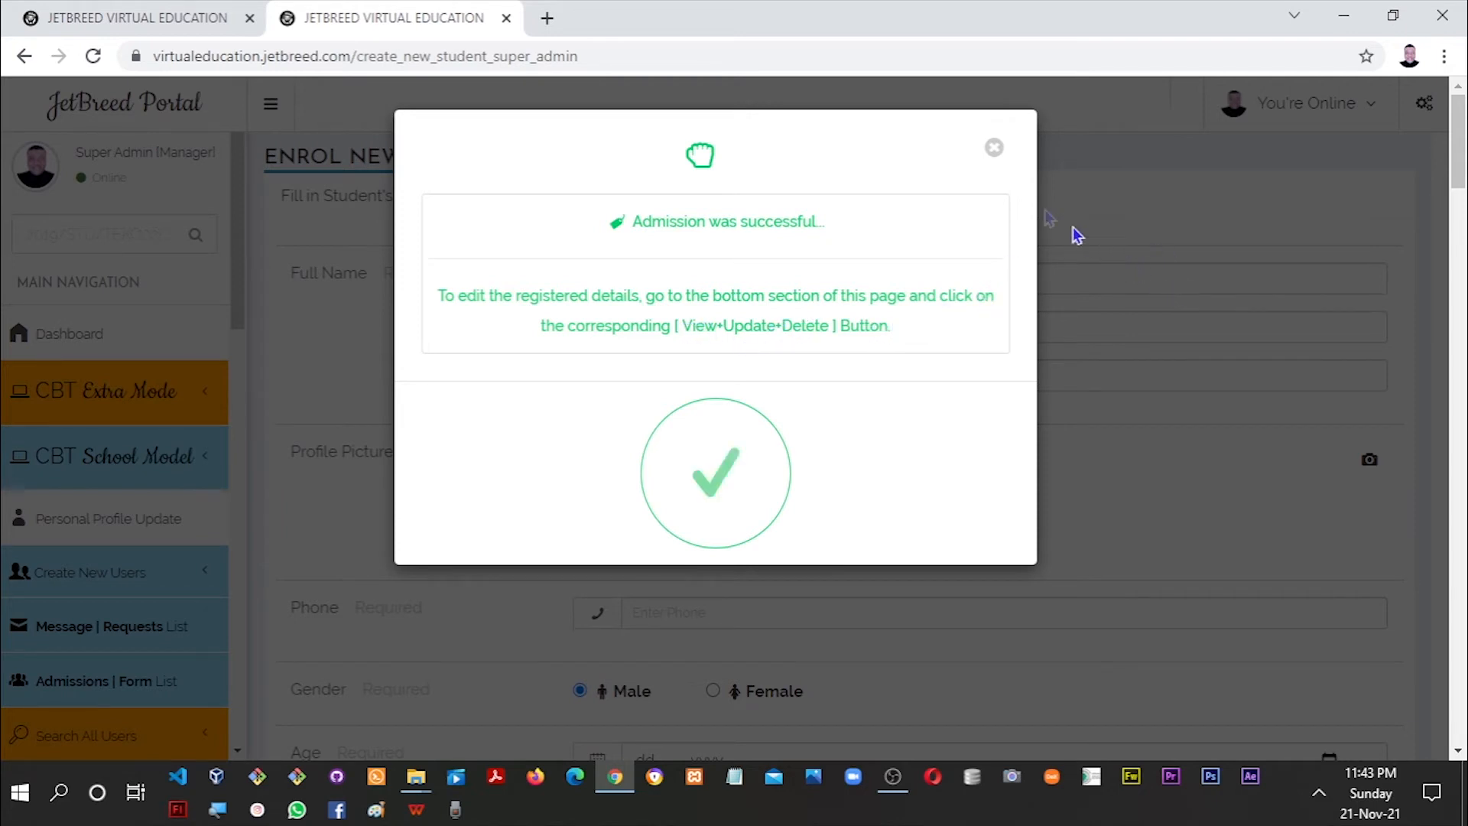
left_click(1071, 170)
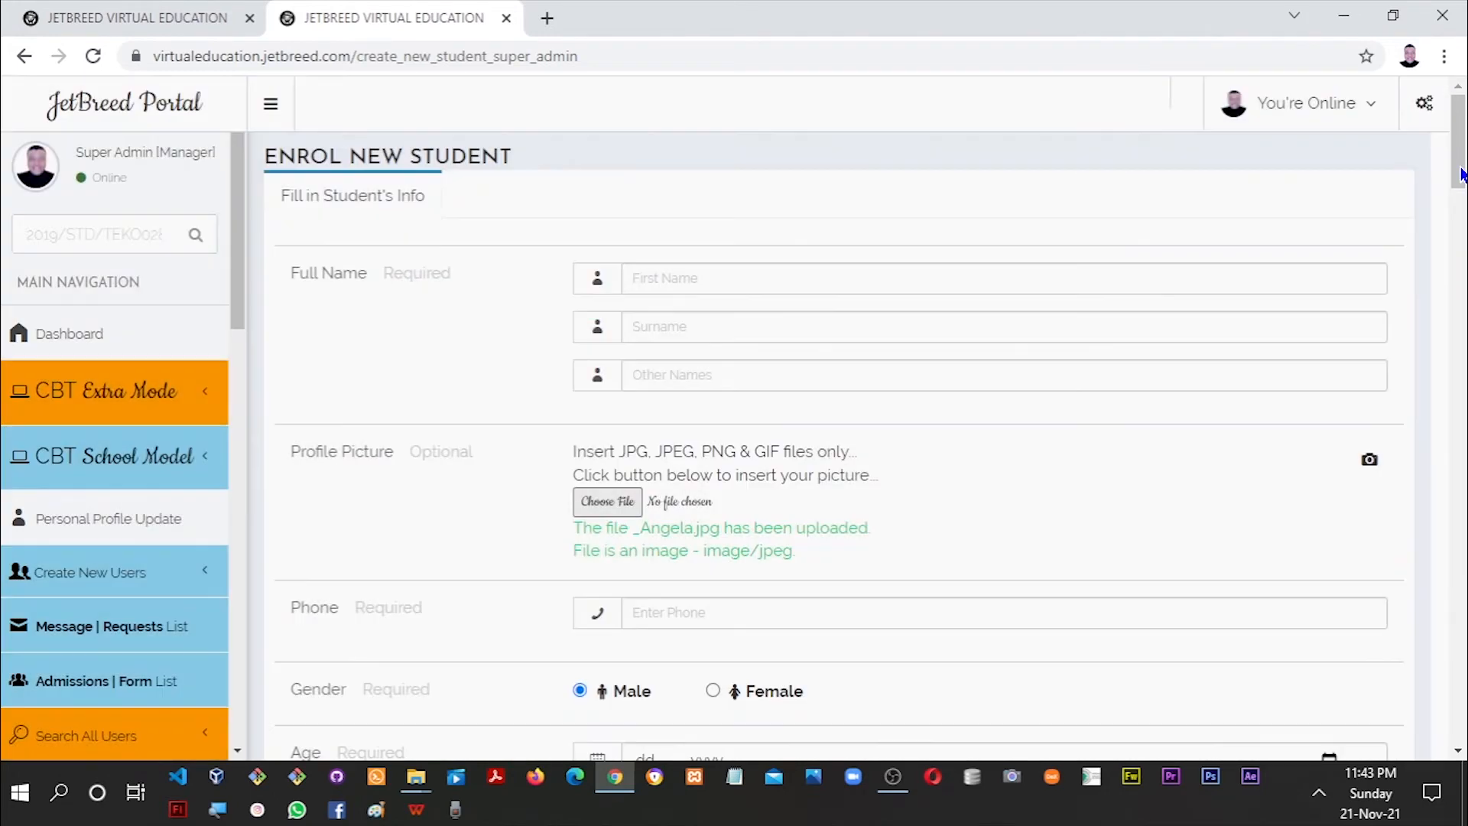
mouse_move(1462, 175)
left_mouse_down()
mouse_move(1461, 212)
mouse_move(1461, 163)
left_mouse_up()
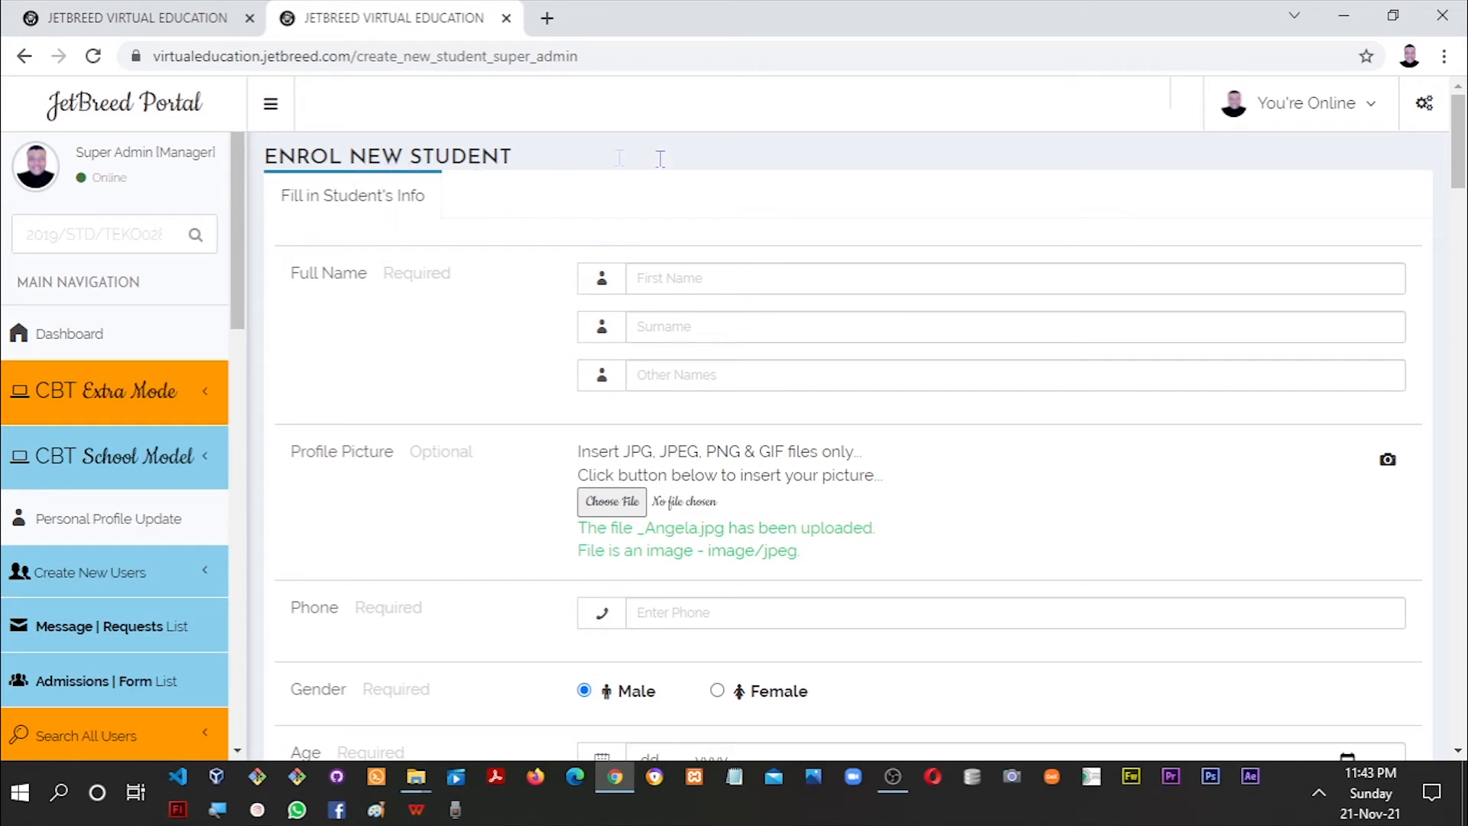
Scroll to the admitted users table and select the new student's User Reg No.
left_click_drag(1460, 149, 1450, 587)
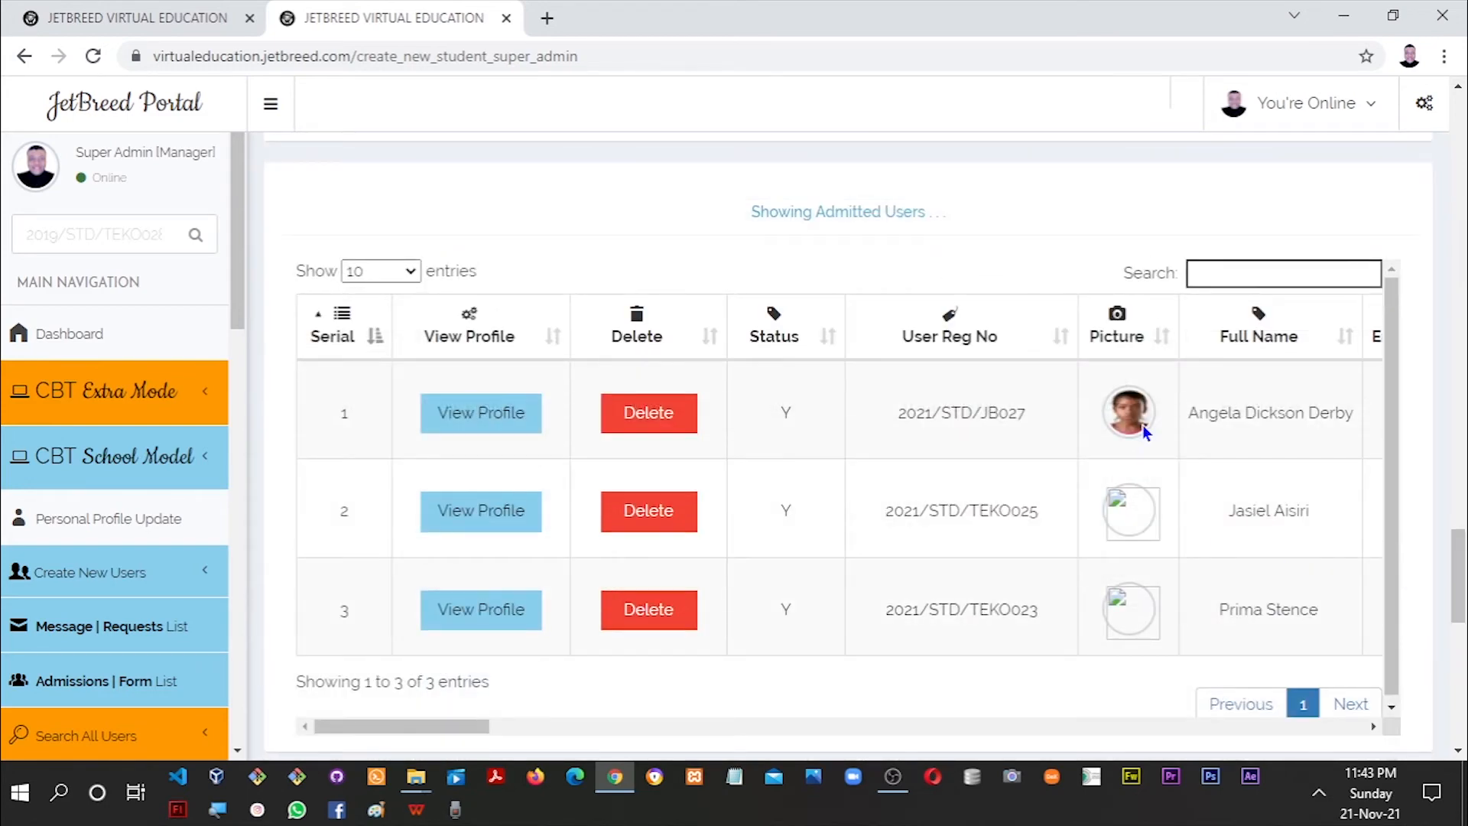
left_click_drag(1025, 415, 900, 417)
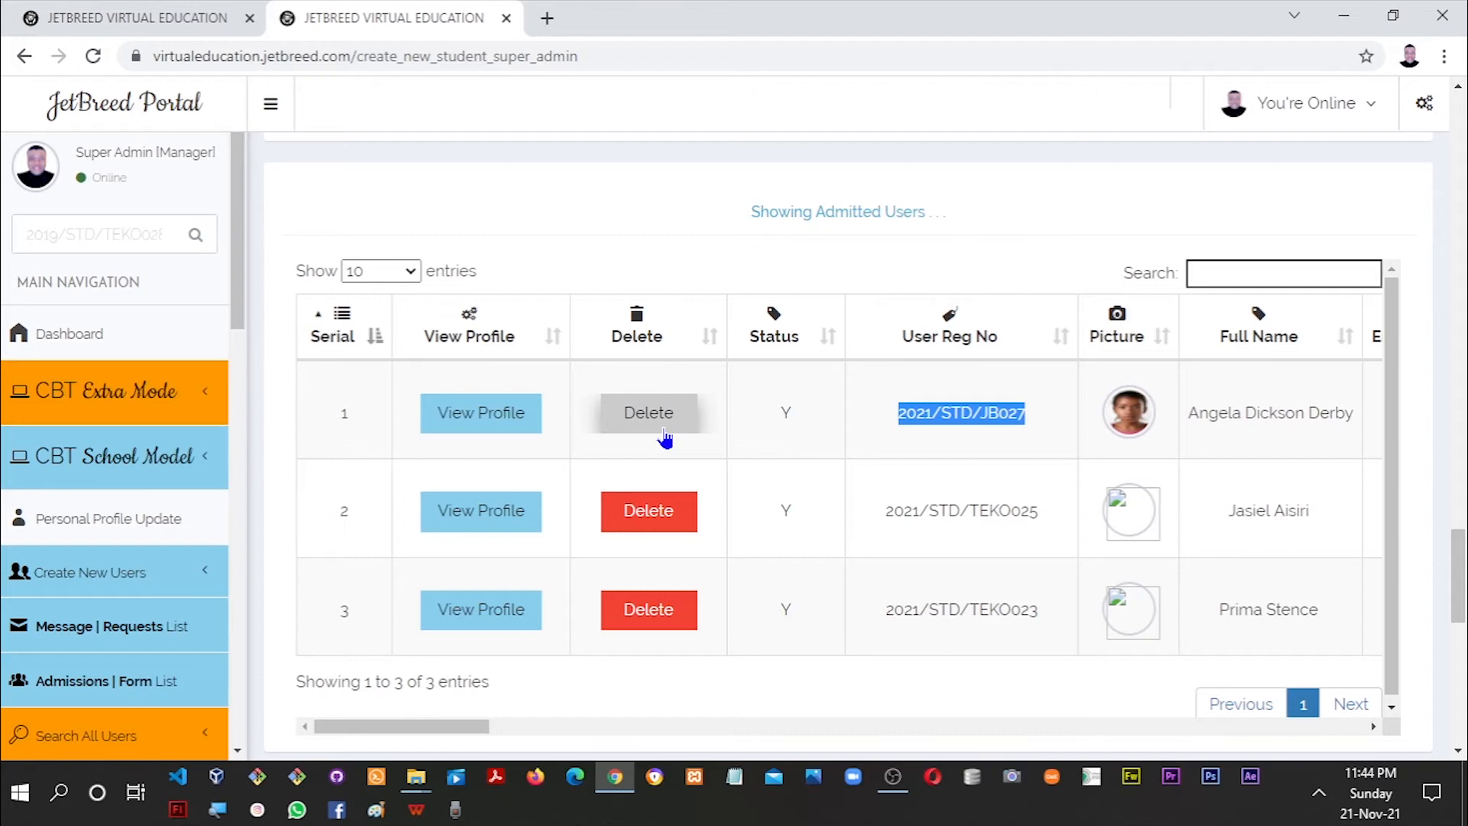
left_click(483, 416)
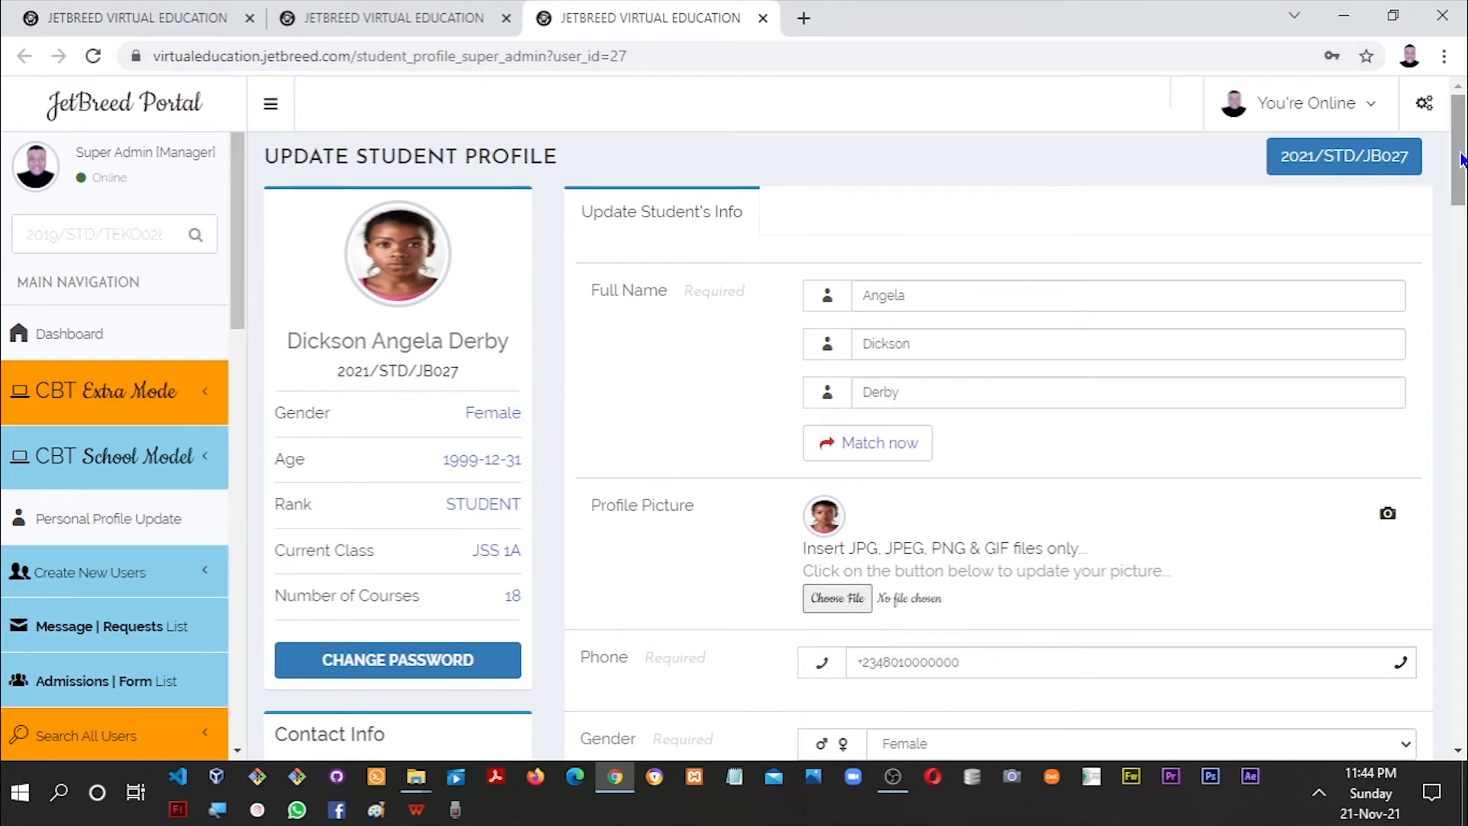
left_click_drag(1457, 158, 1451, 232)
scroll(1450, 232, "down", 4)
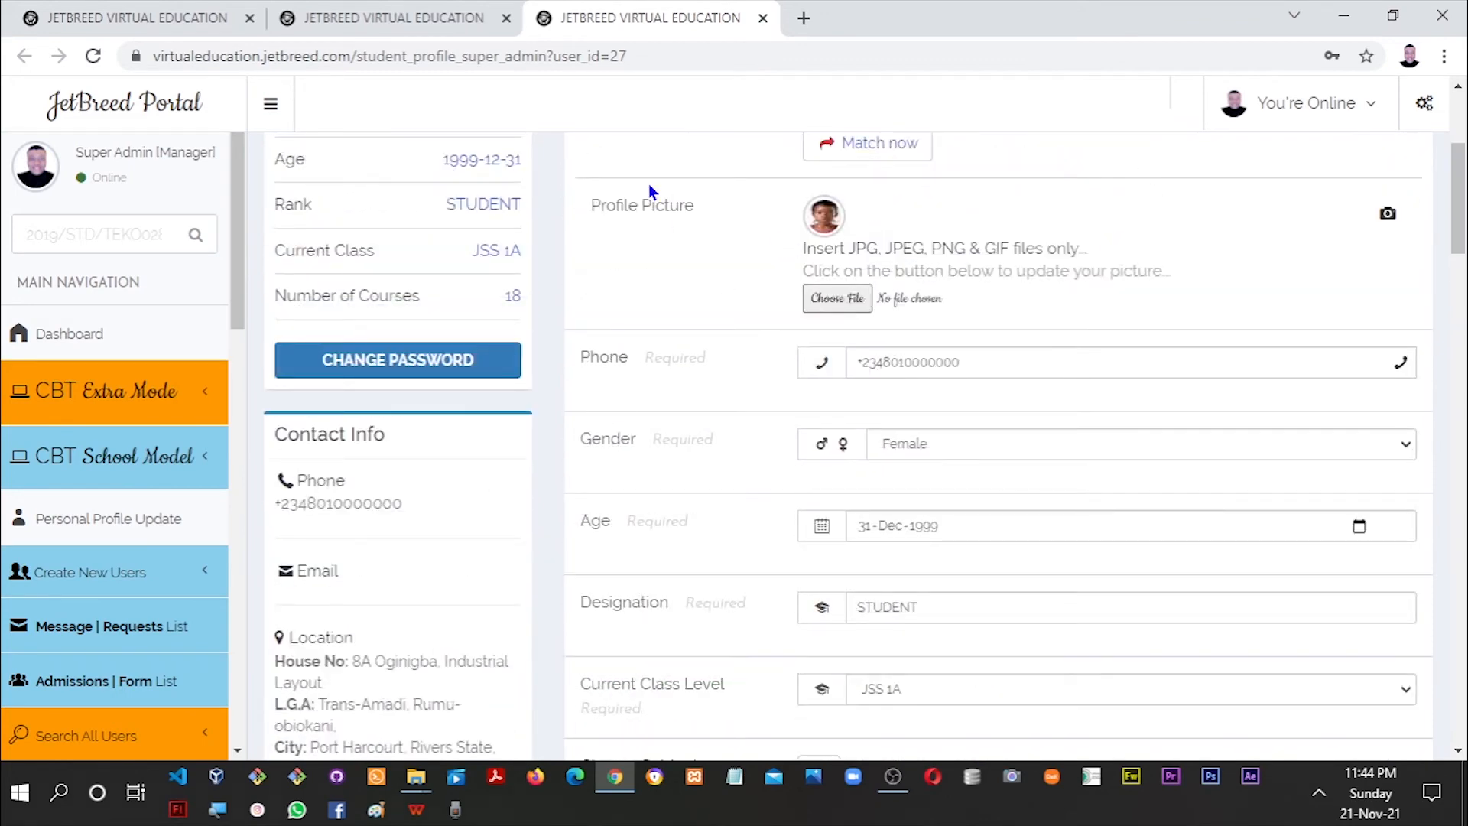
left_click(415, 28)
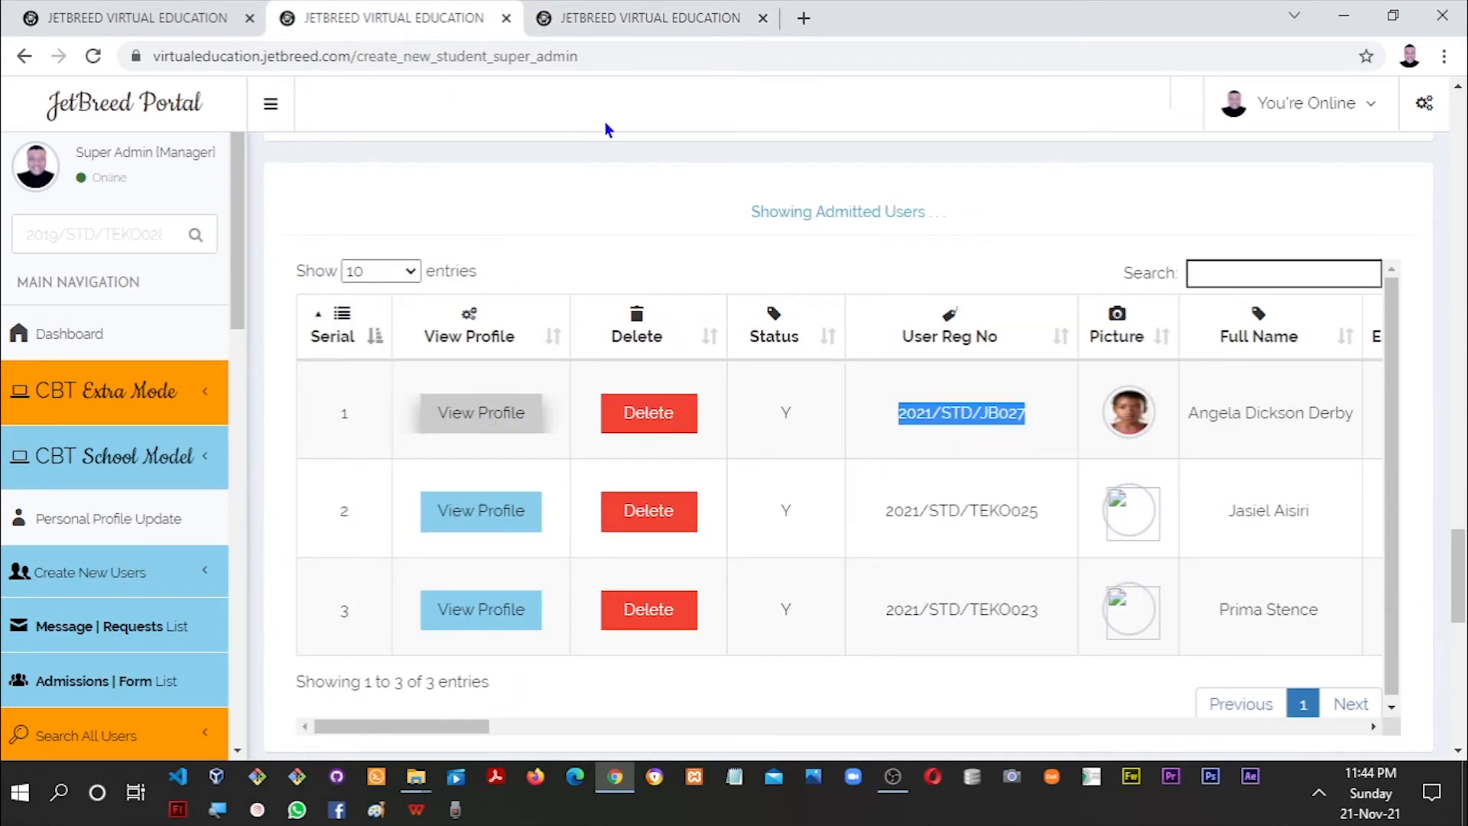
left_click(617, 23)
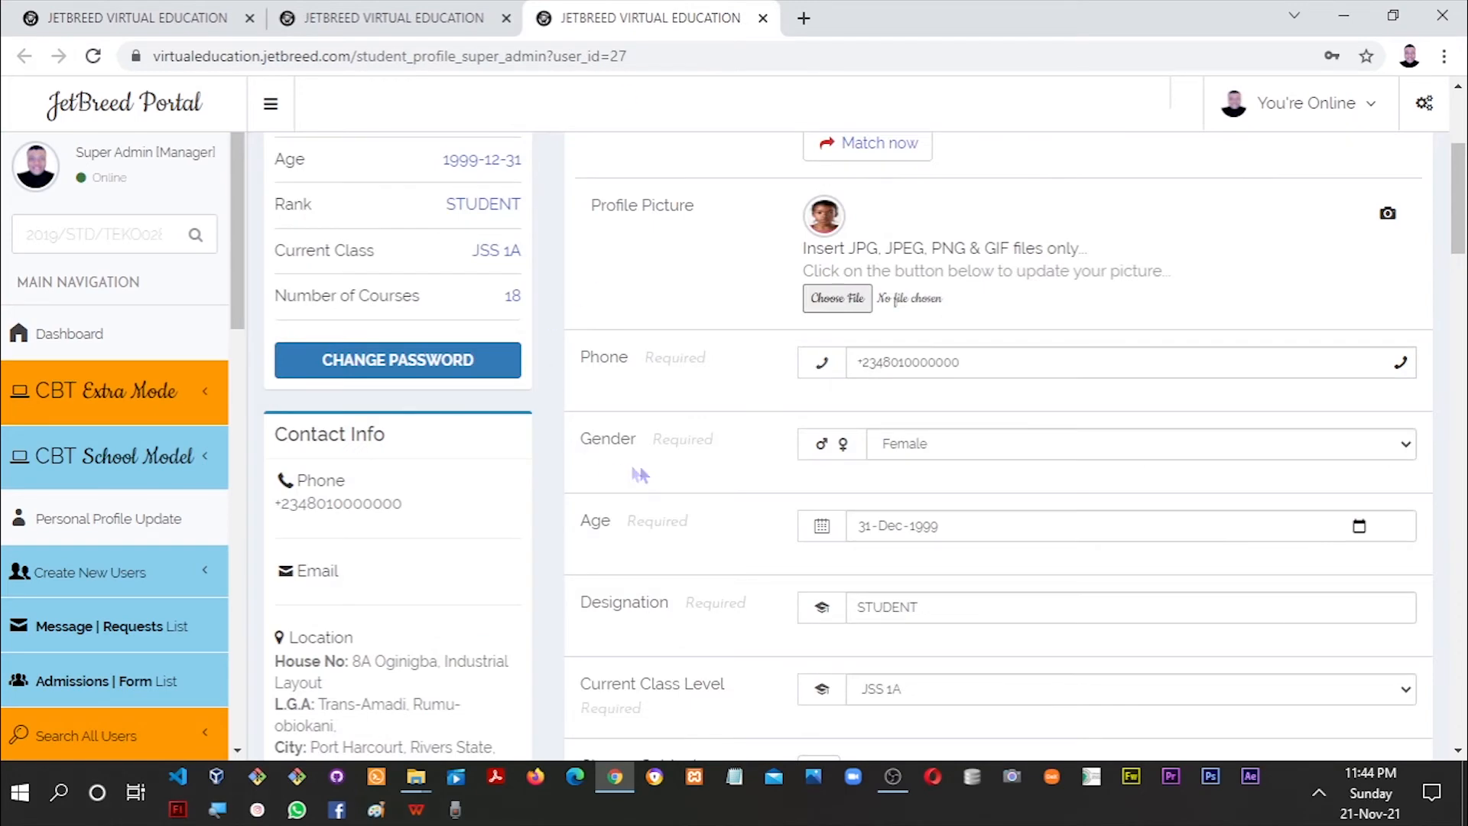
left_click_drag(1460, 228, 1459, 590)
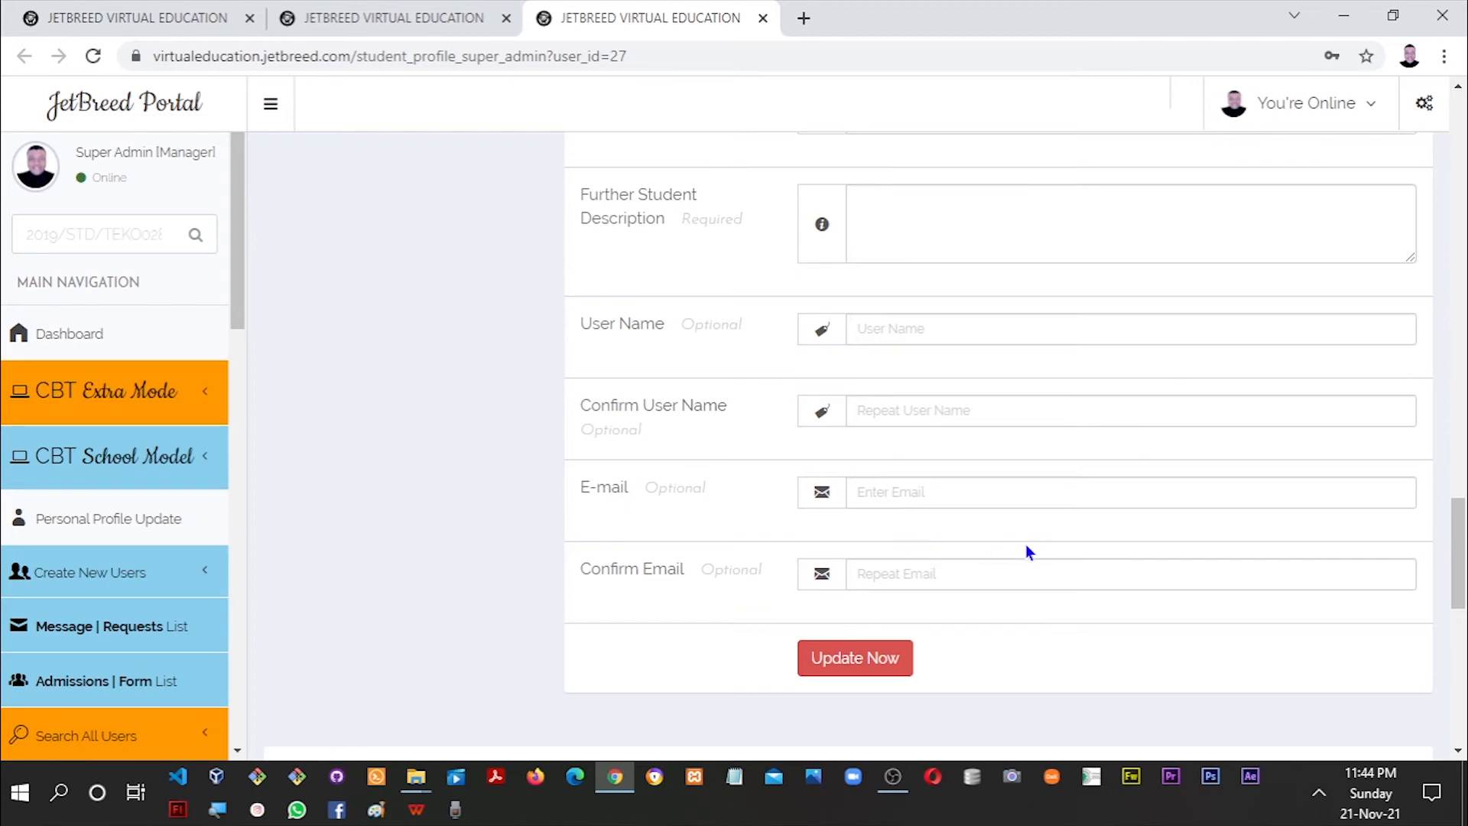
left_click_drag(1460, 581, 1460, 332)
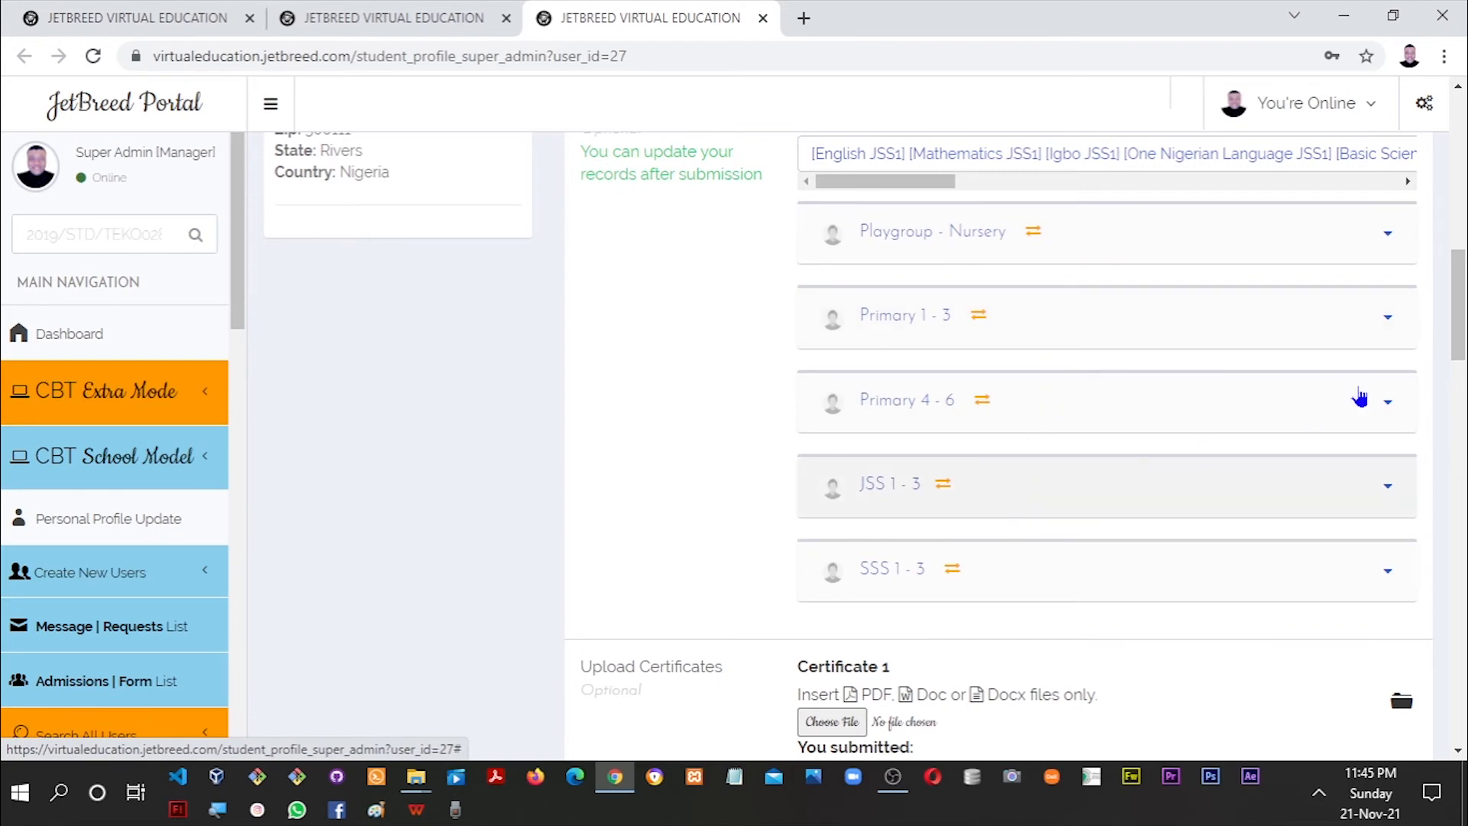
left_click(1376, 483)
left_click_drag(1461, 287, 1460, 335)
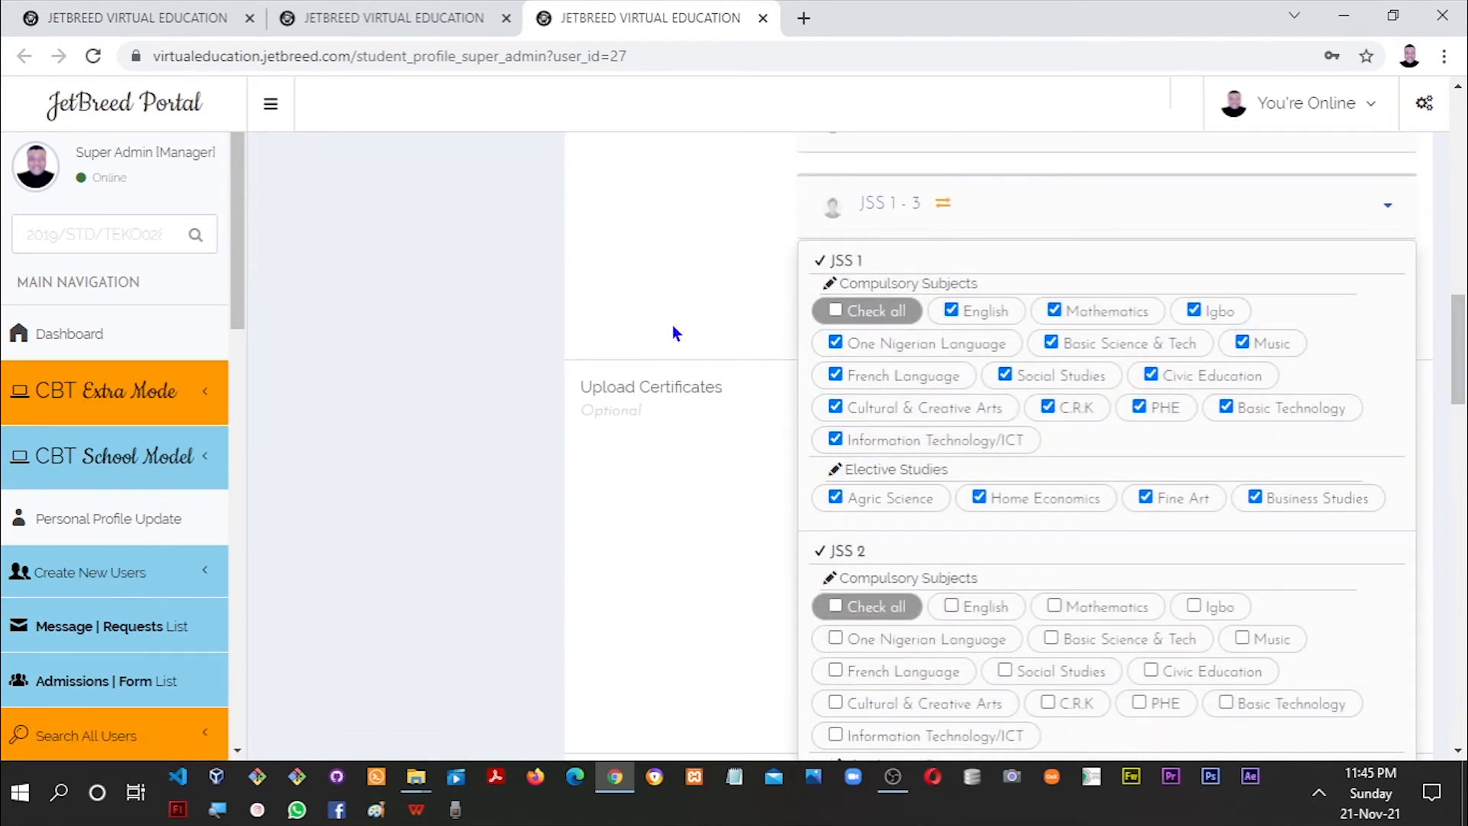
left_click(673, 331)
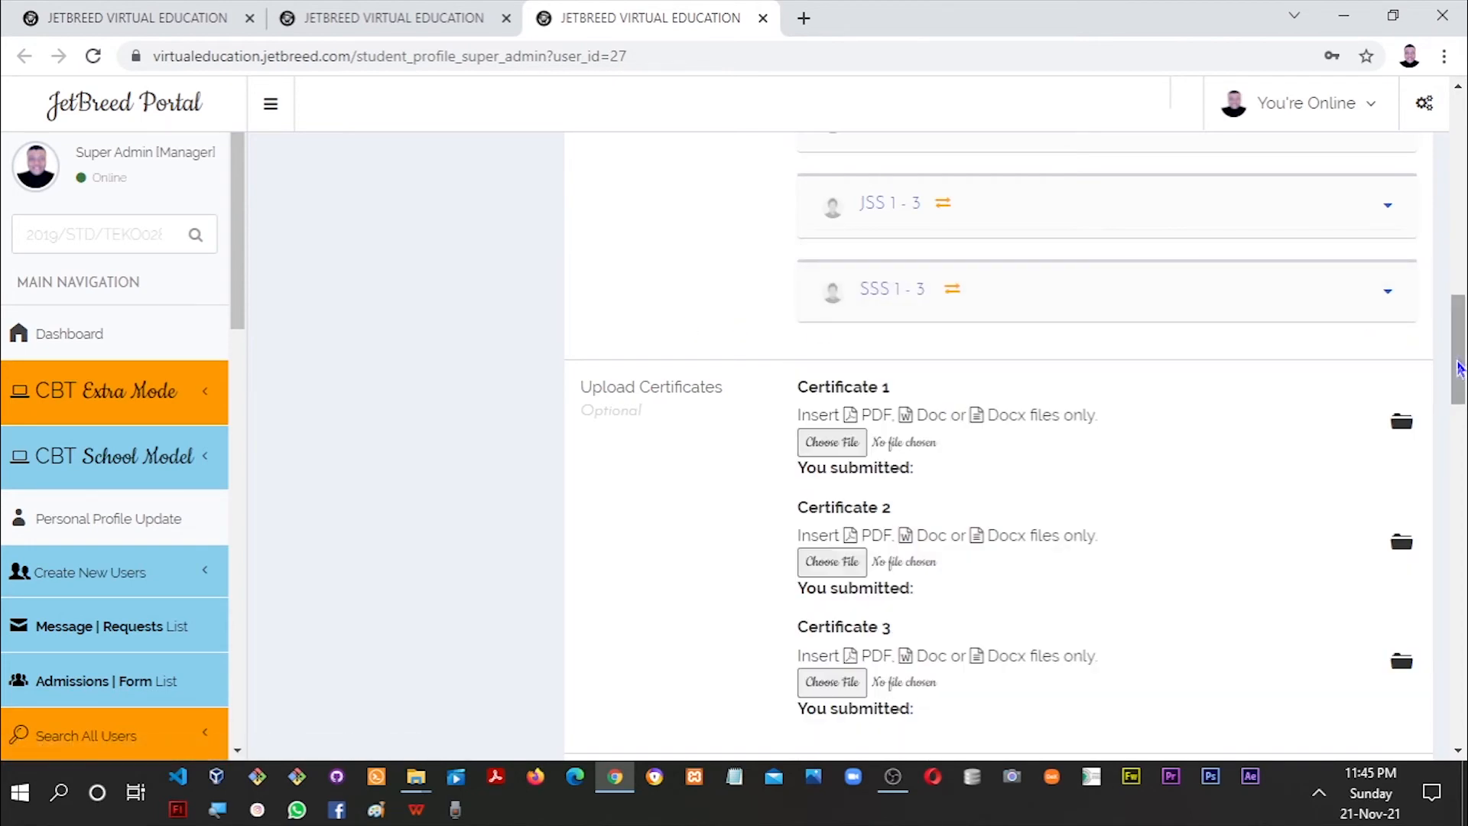
scroll(1444, 270, "up", 6)
scroll(1440, 262, "up", 3)
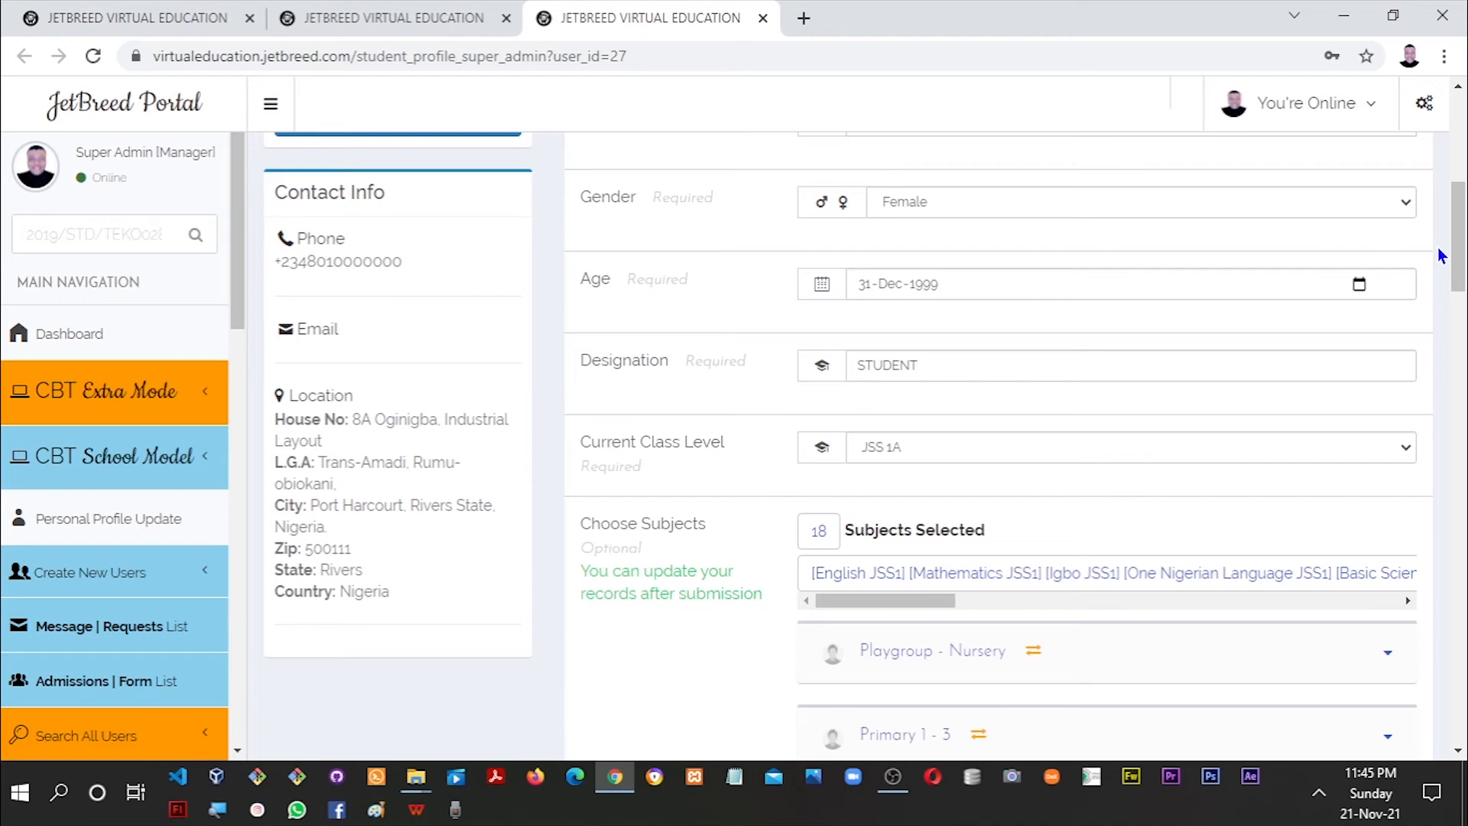
left_click_drag(1460, 259, 1460, 172)
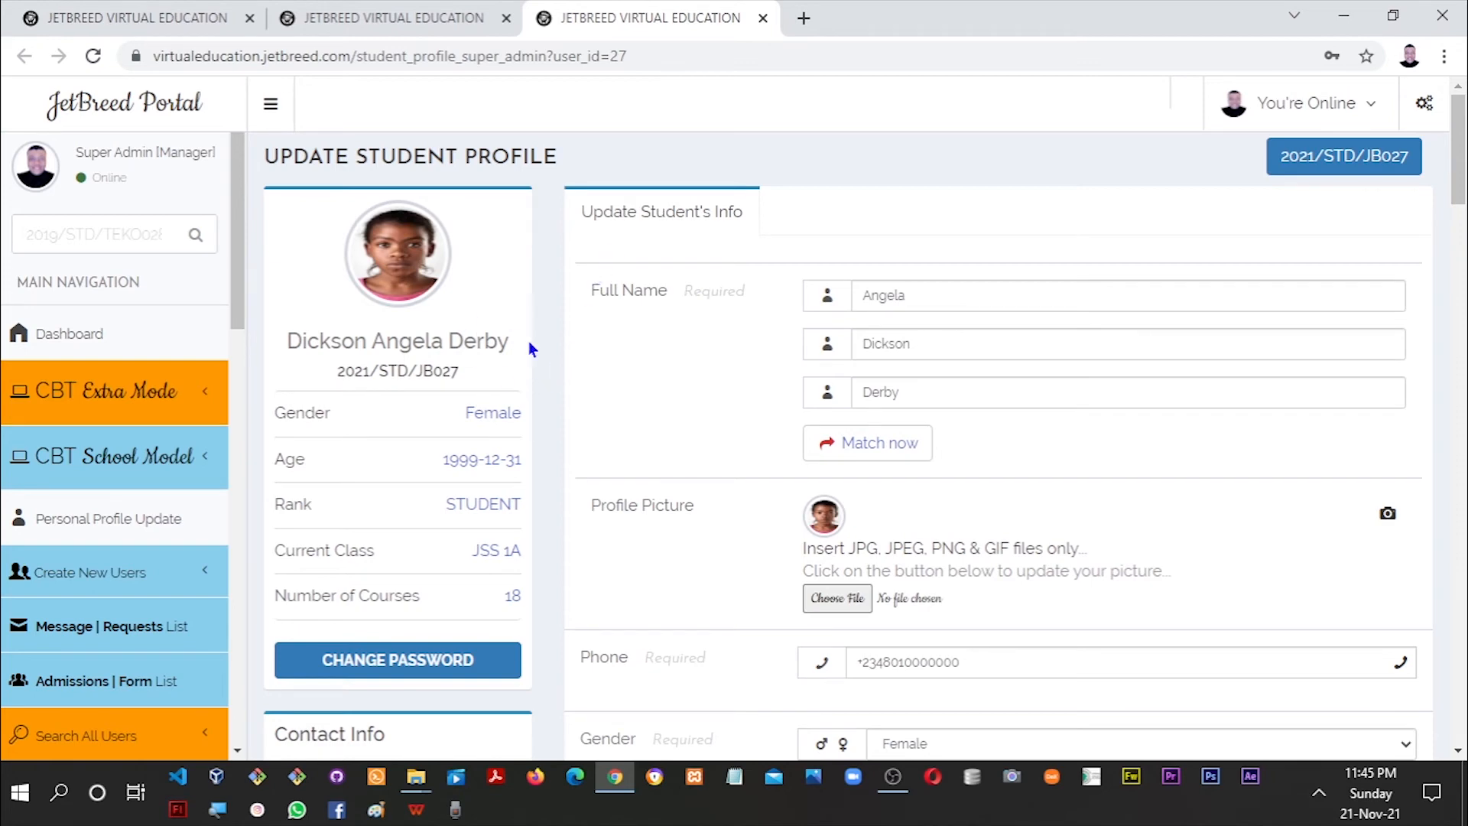
Reload the JSS 1A class search to show 1 student, then return to her profile.
left_click(422, 16)
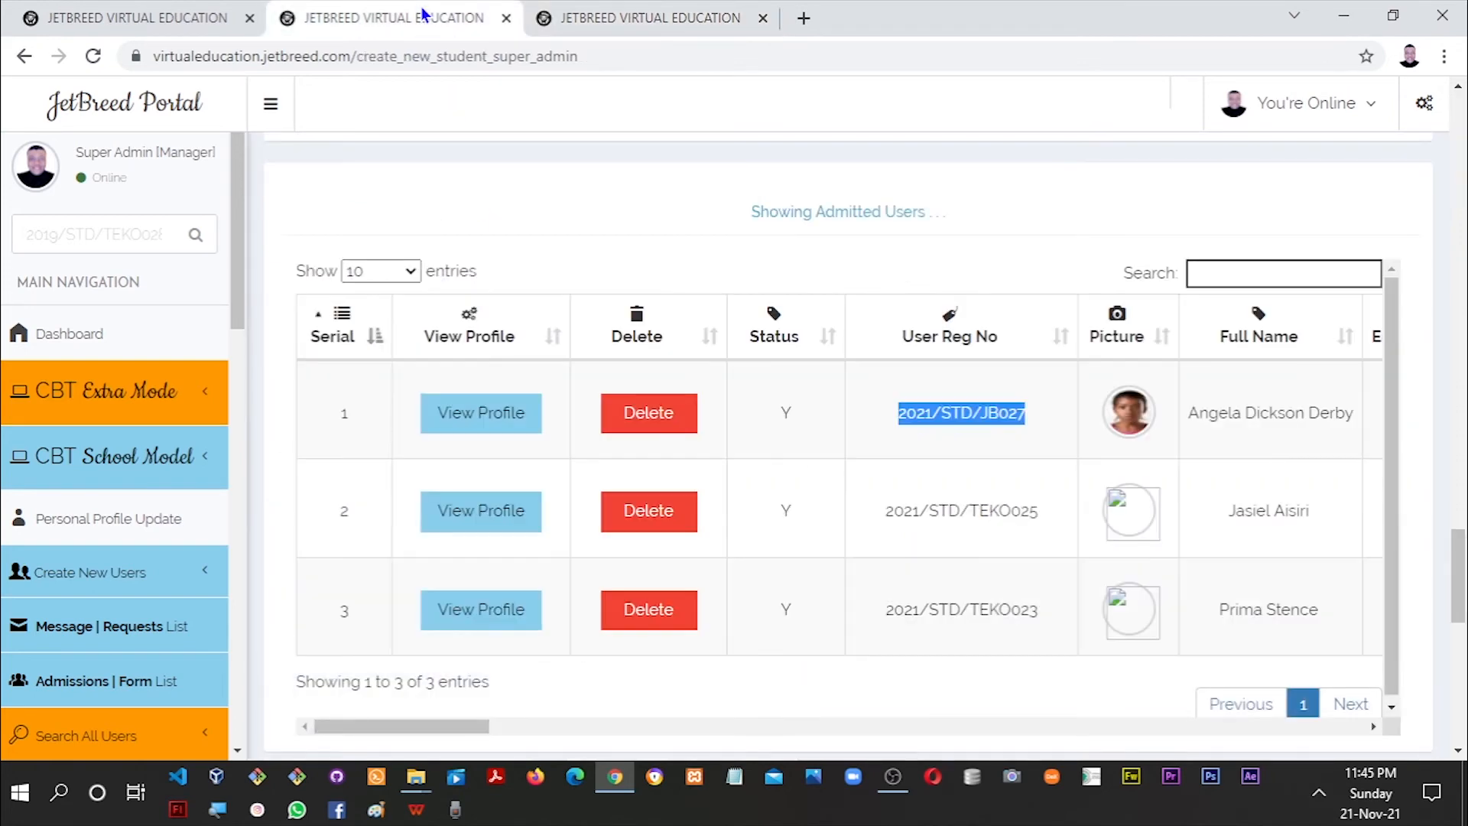
left_click(184, 19)
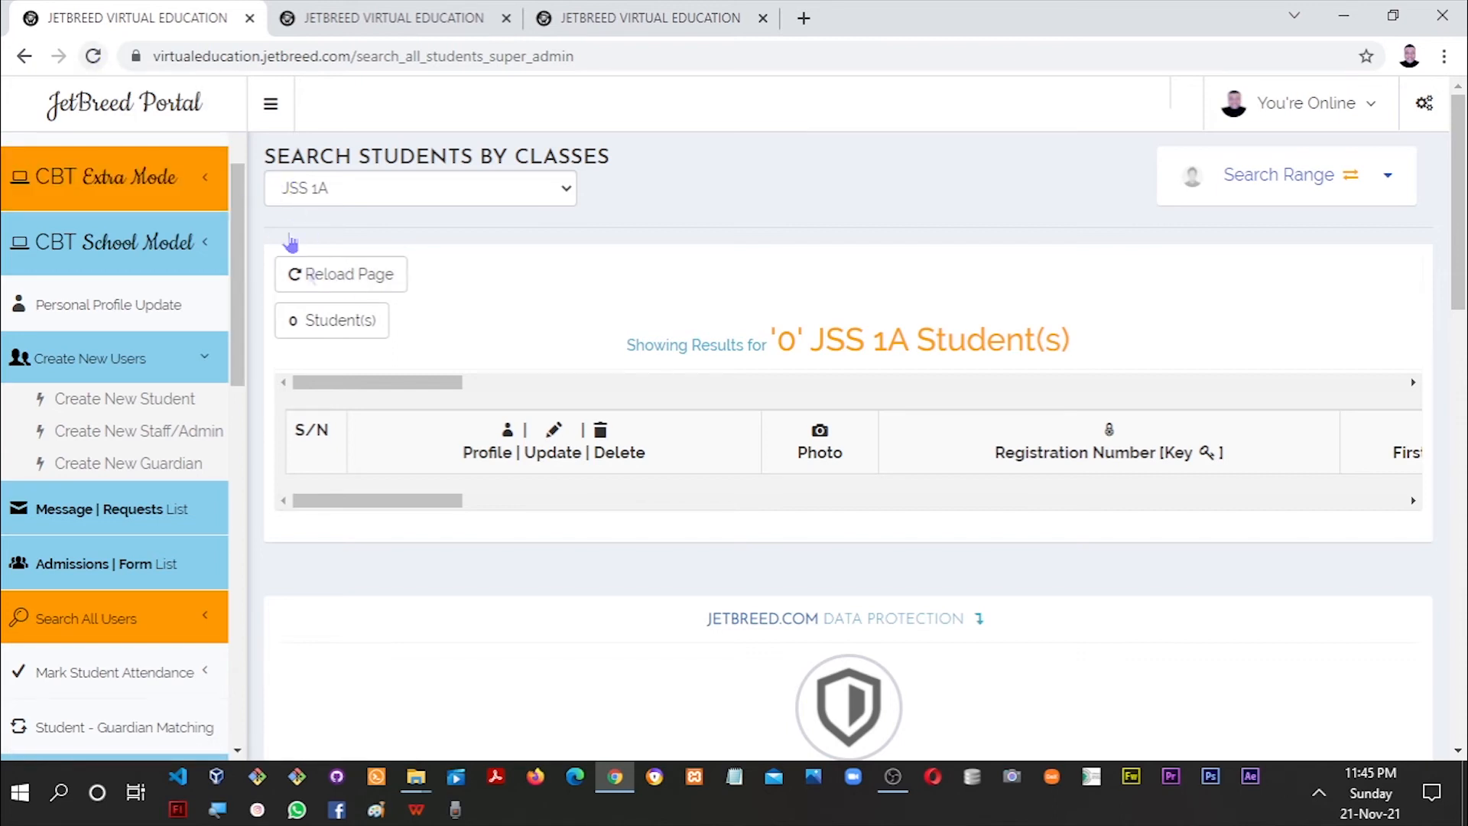
left_click(330, 289)
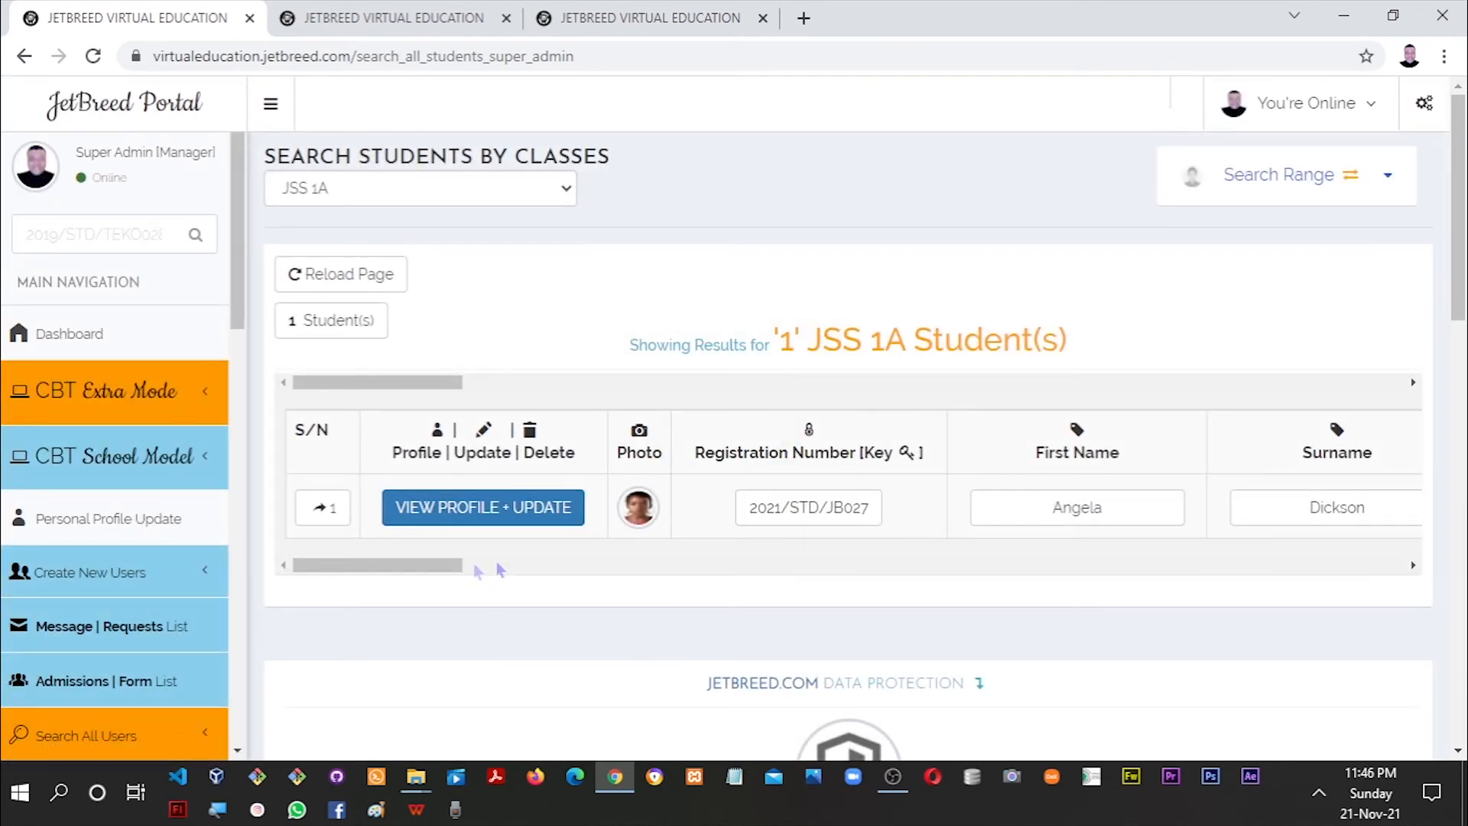
left_click(562, 564)
left_click_drag(941, 565, 367, 568)
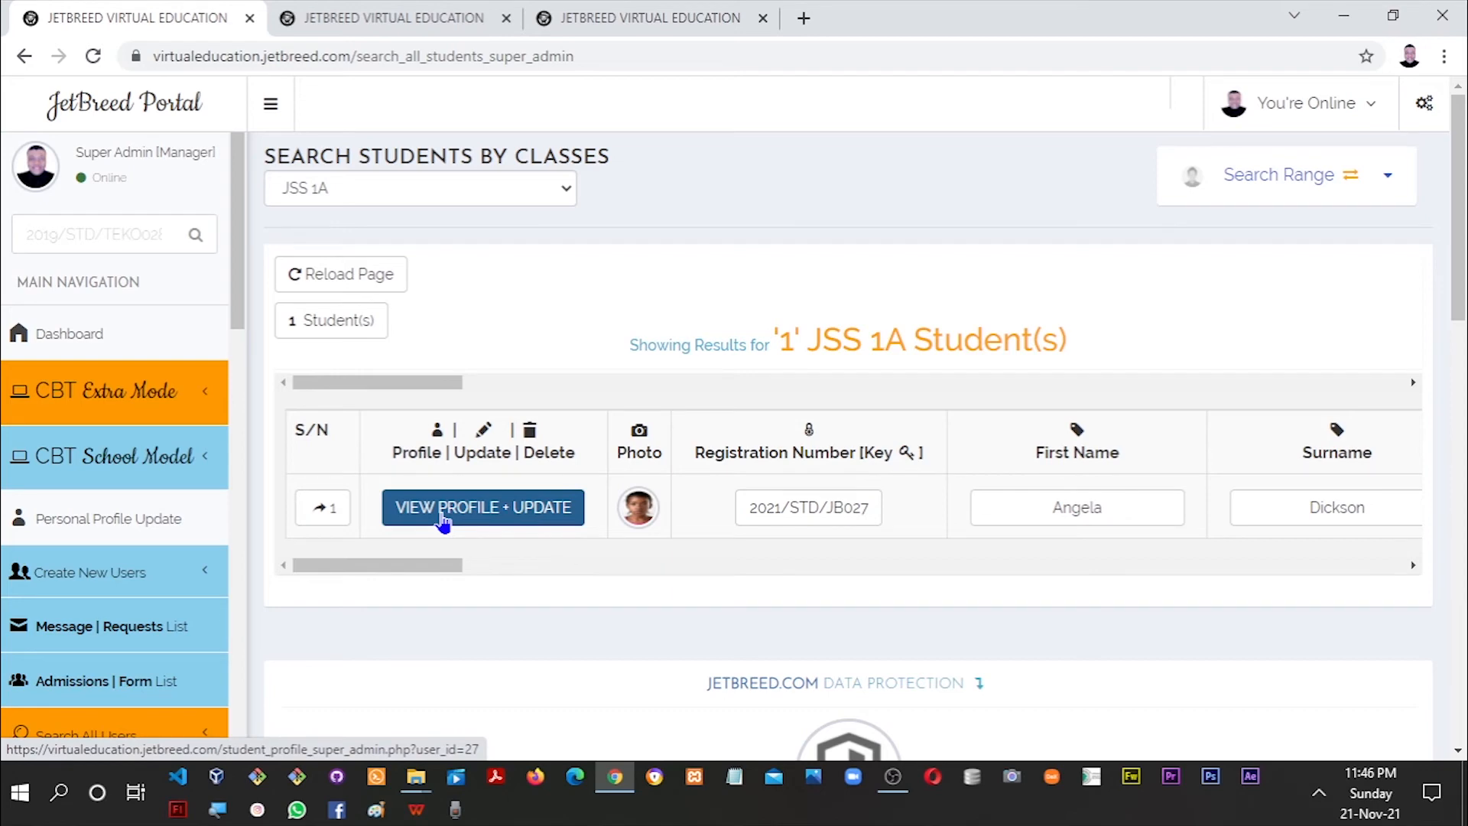
left_click(590, 20)
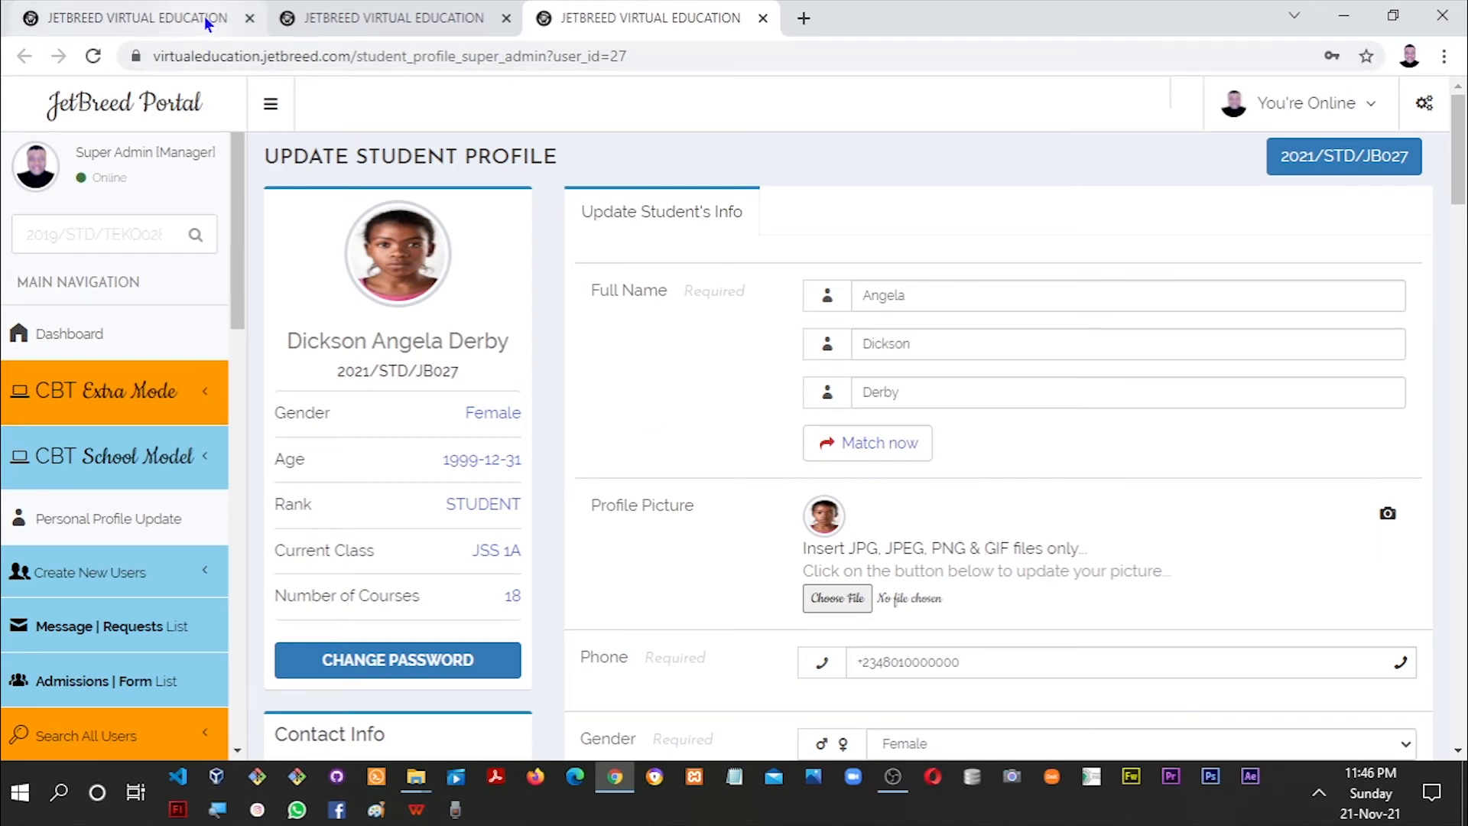
Go back to admitted users, scroll up to Enrol New Student, and enter the student's first name.
left_click(359, 22)
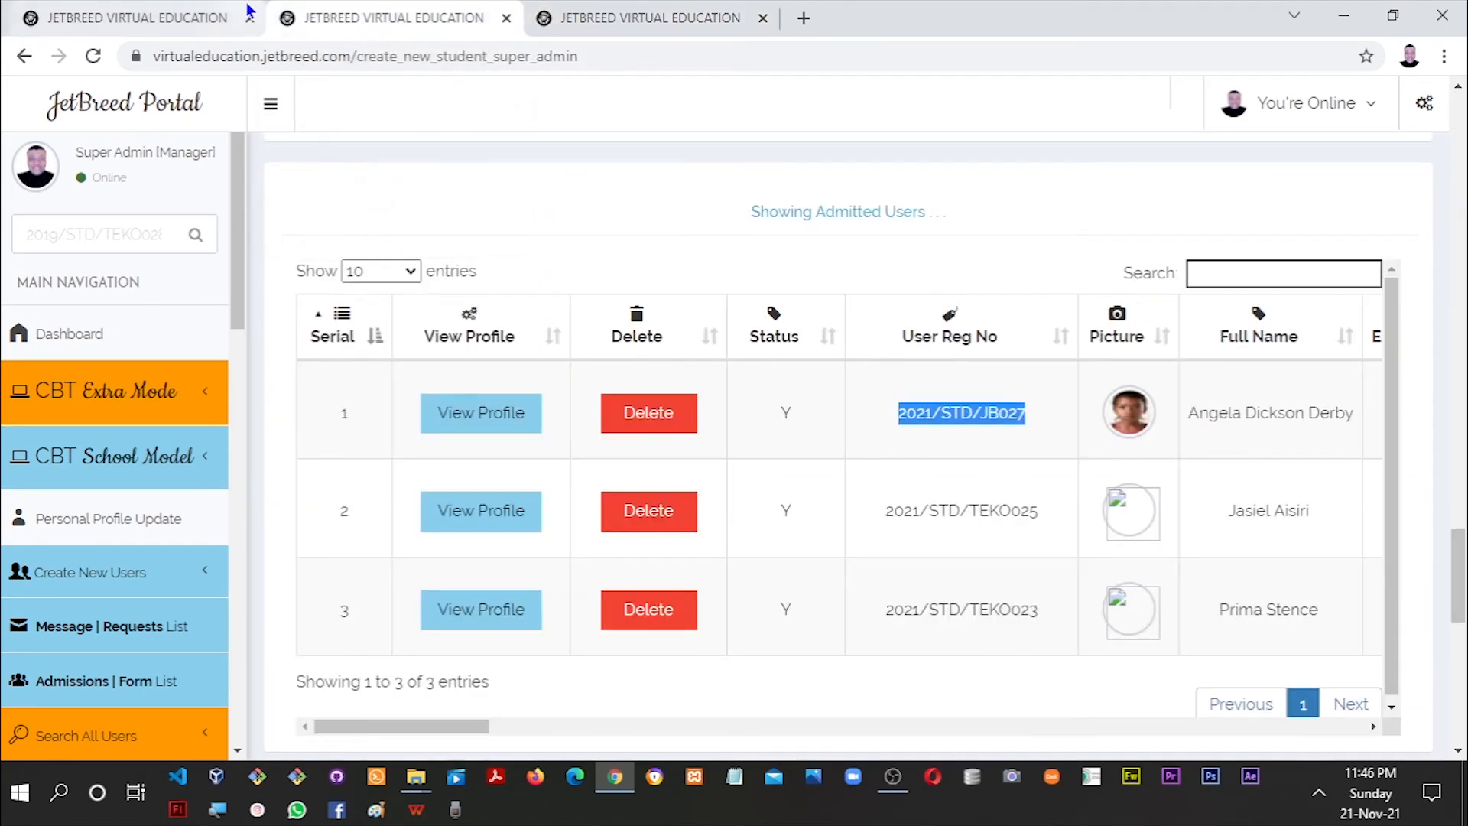
left_click_drag(1462, 585, 1394, 120)
left_click(795, 275)
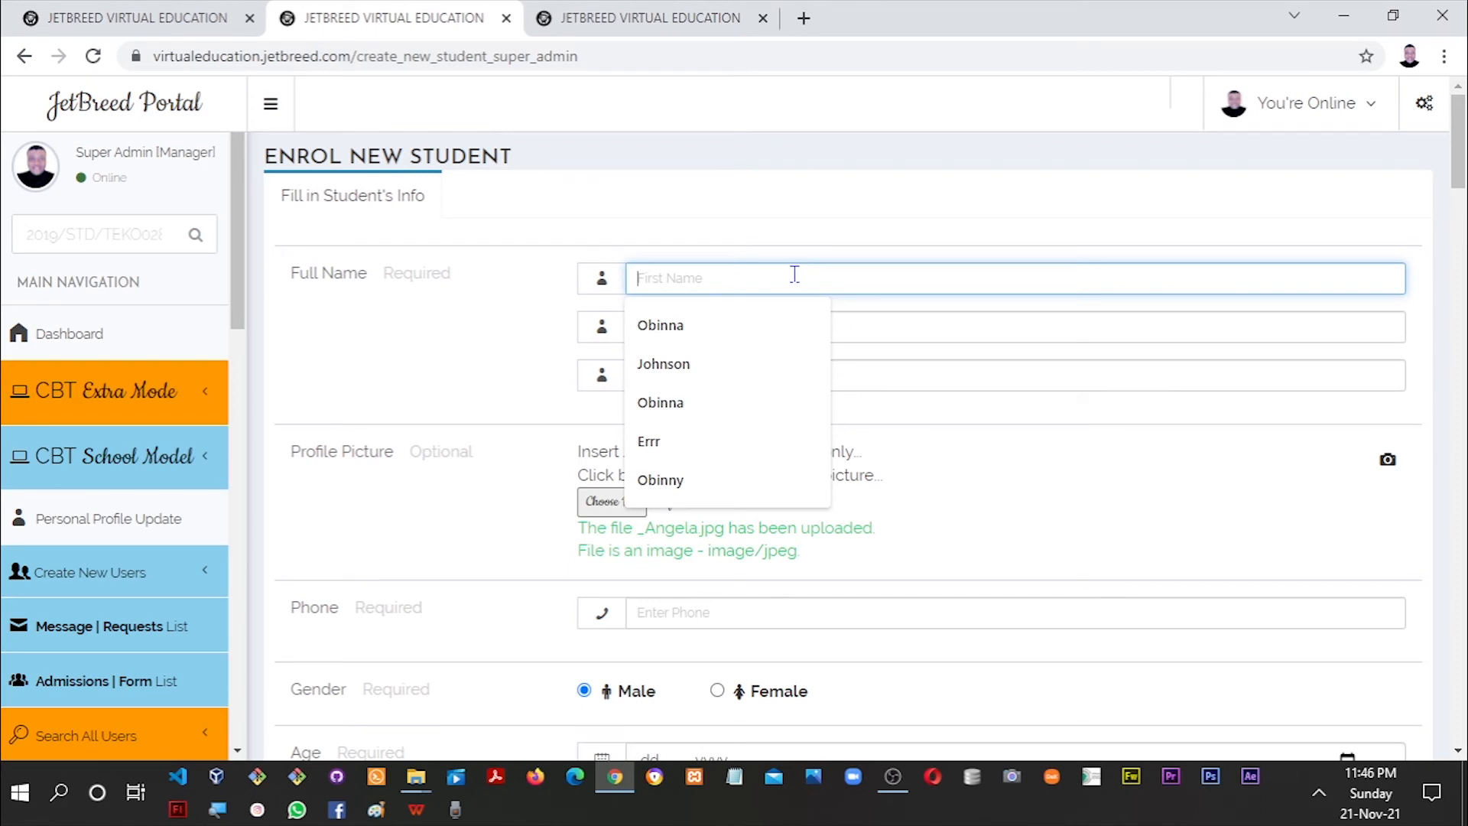
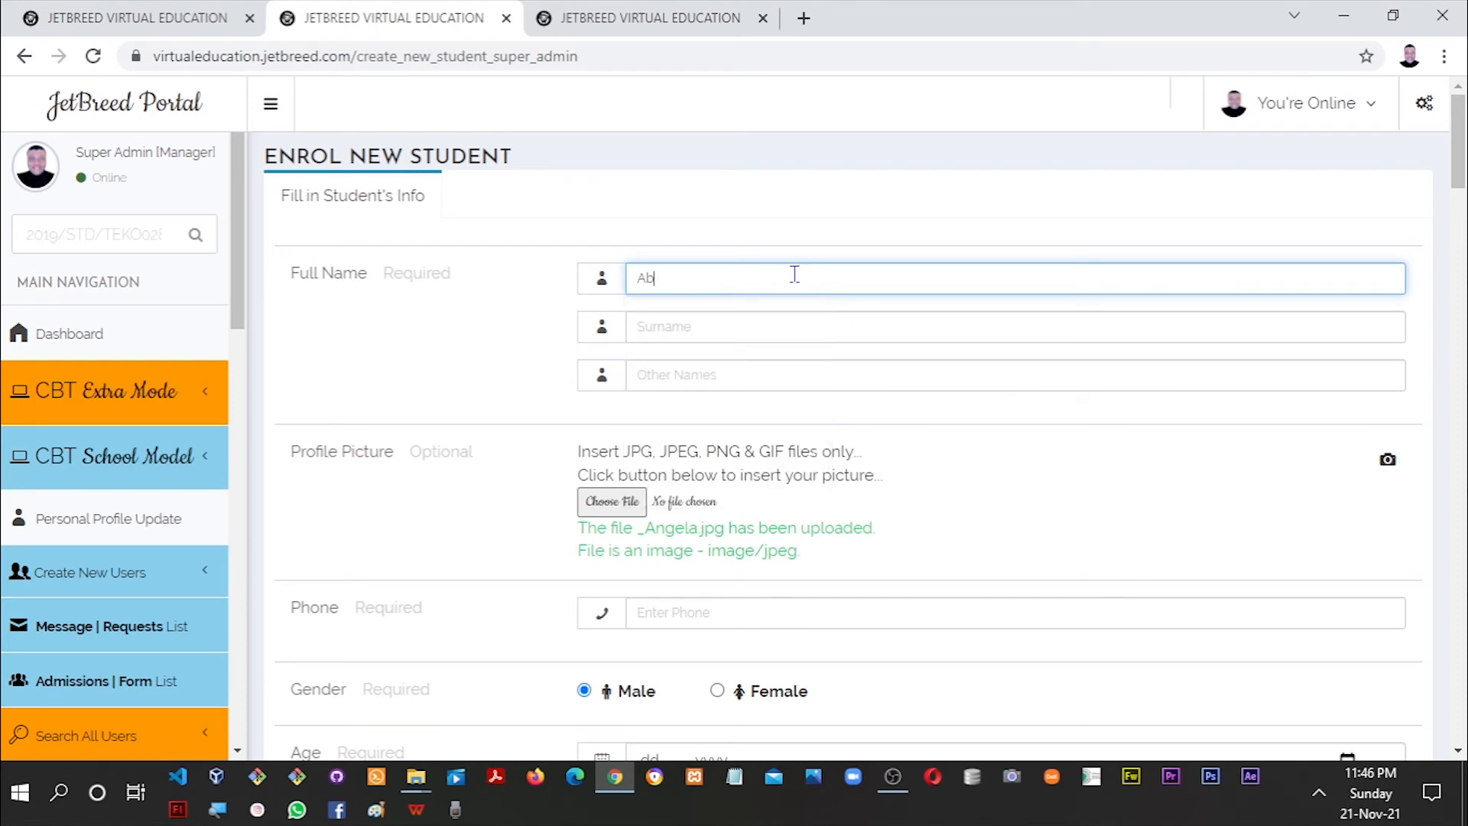
key("Tab")
key("shift+Tab")
key("Right")
key("Tab")
key("Down")
key("Down")
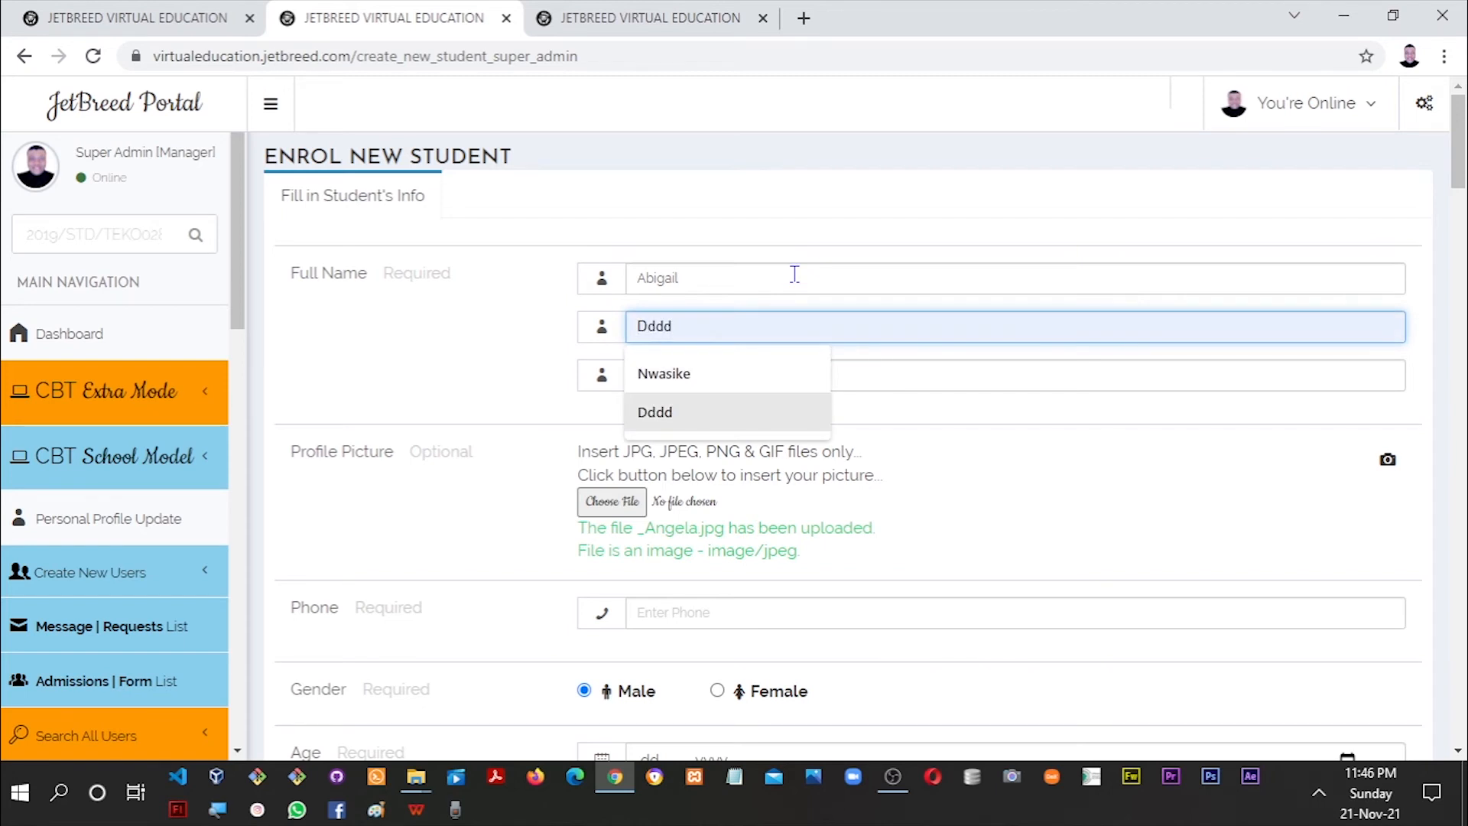
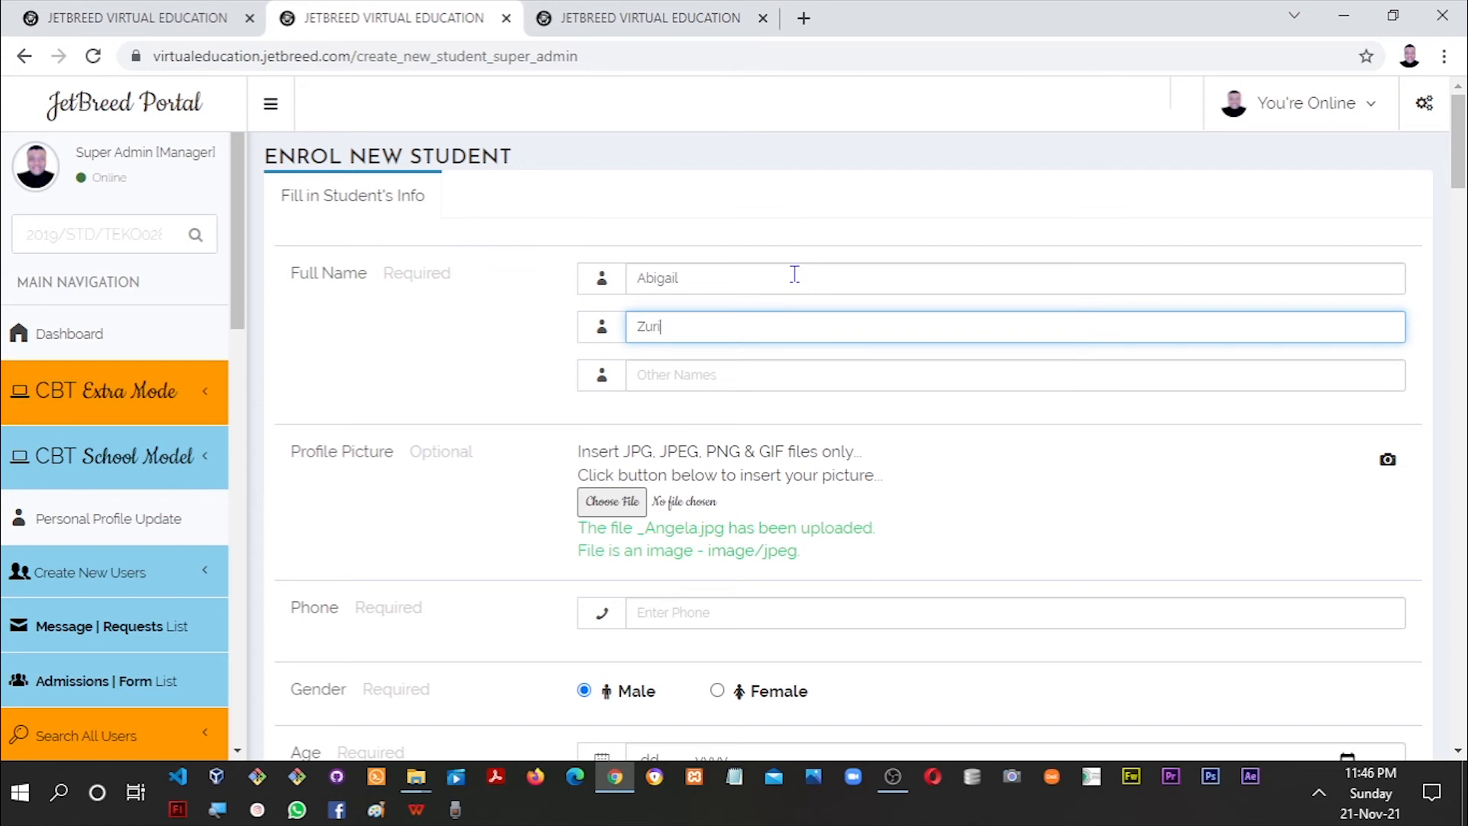
Fill in the student's surname and her capitalised other name.
key("Tab")
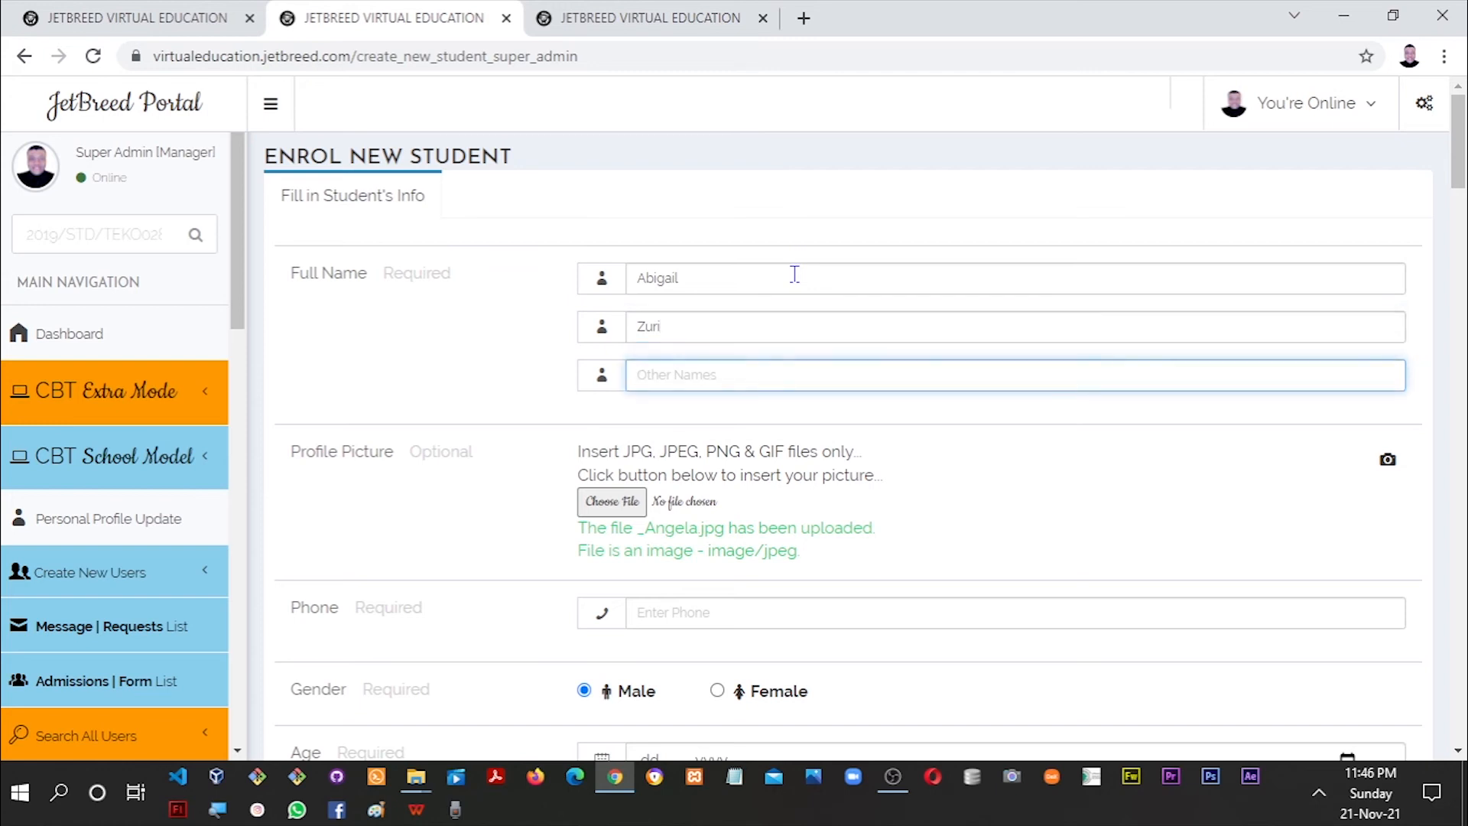
type("kate")
key("Left")
key("BackSpace")
type("K")
Attach the student's passport photo file as her profile picture.
key("Tab")
key("Tab")
key("shift+Tab")
key("Return")
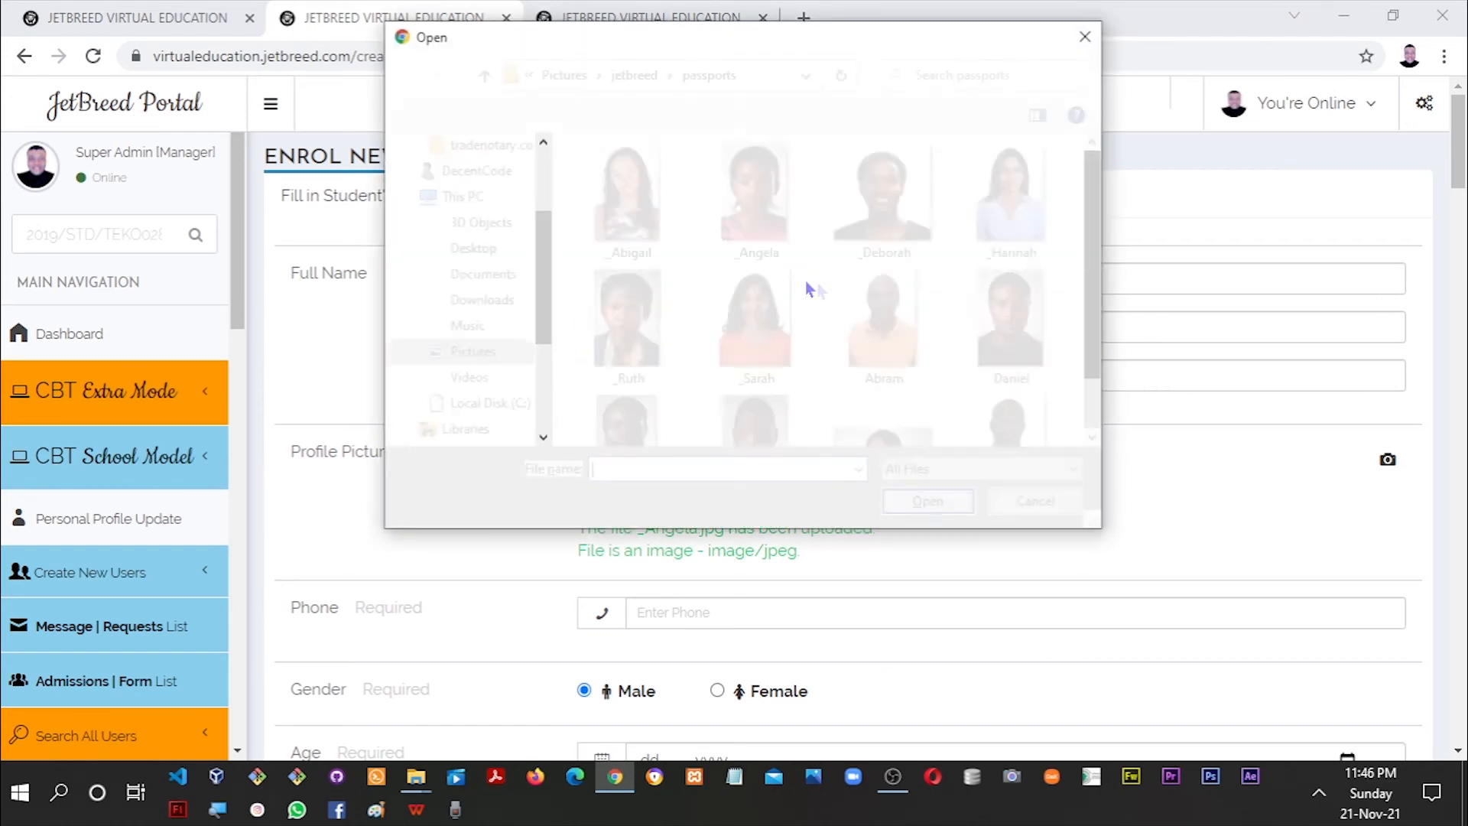
mouse_move(1089, 202)
left_mouse_down()
mouse_move(1088, 244)
mouse_move(942, 232)
left_mouse_up()
double_click(646, 222)
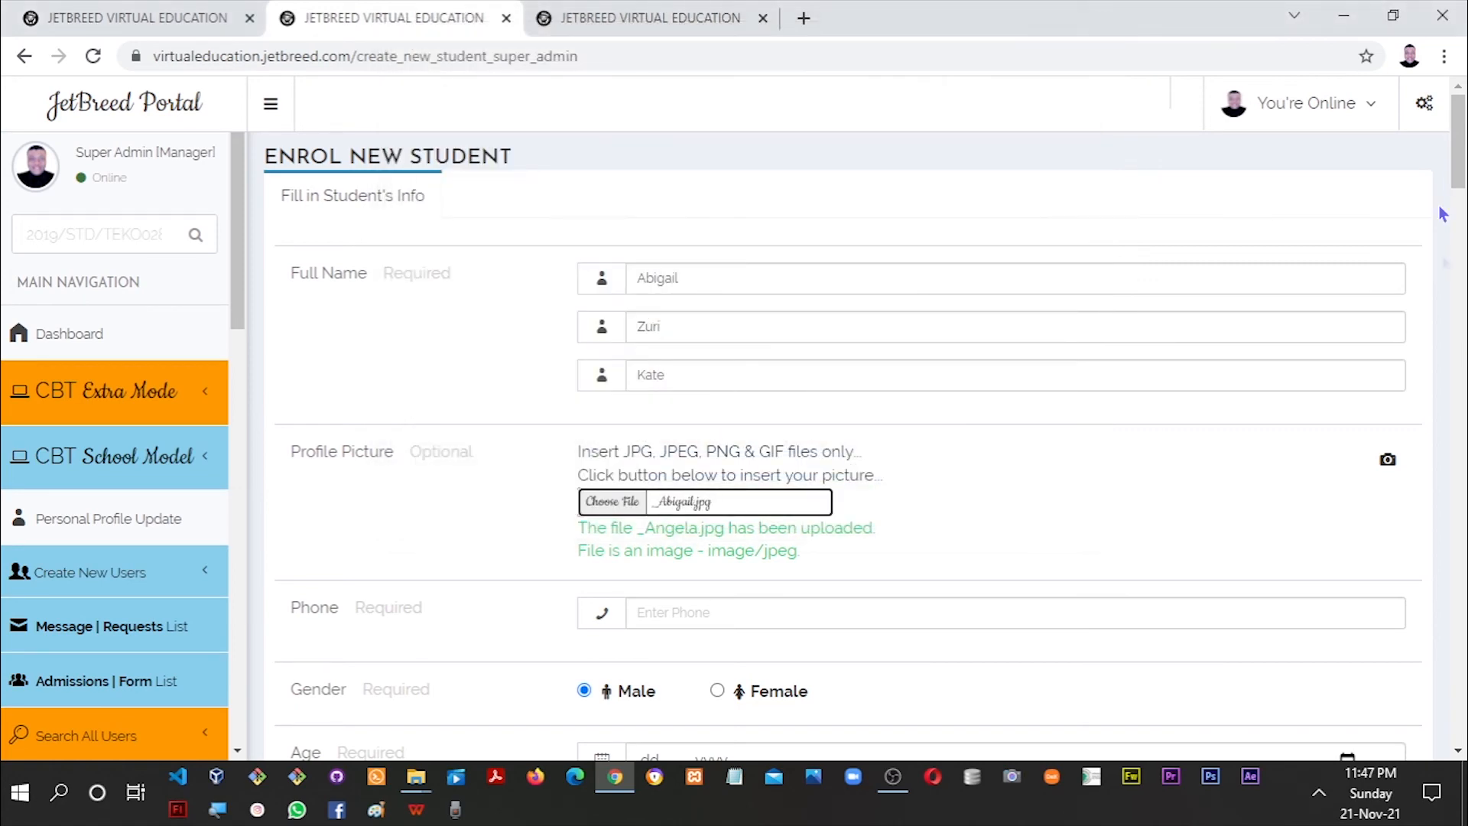
scroll(1443, 214, "down", 3)
Enter the student's phone number, accepting a suggestion and correcting stray letters.
left_click(936, 333)
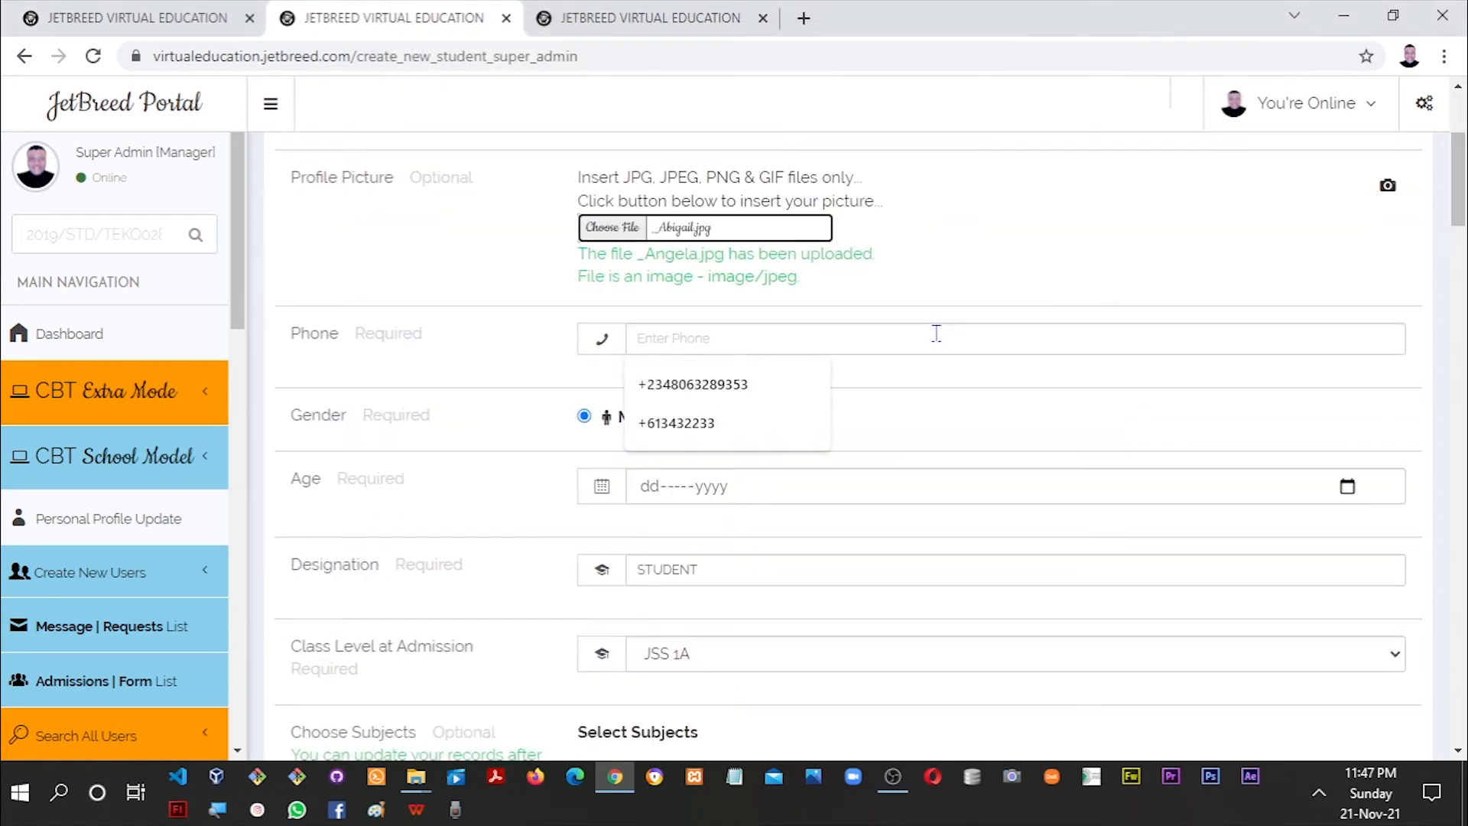
key("Down")
key("Down")
key("Return")
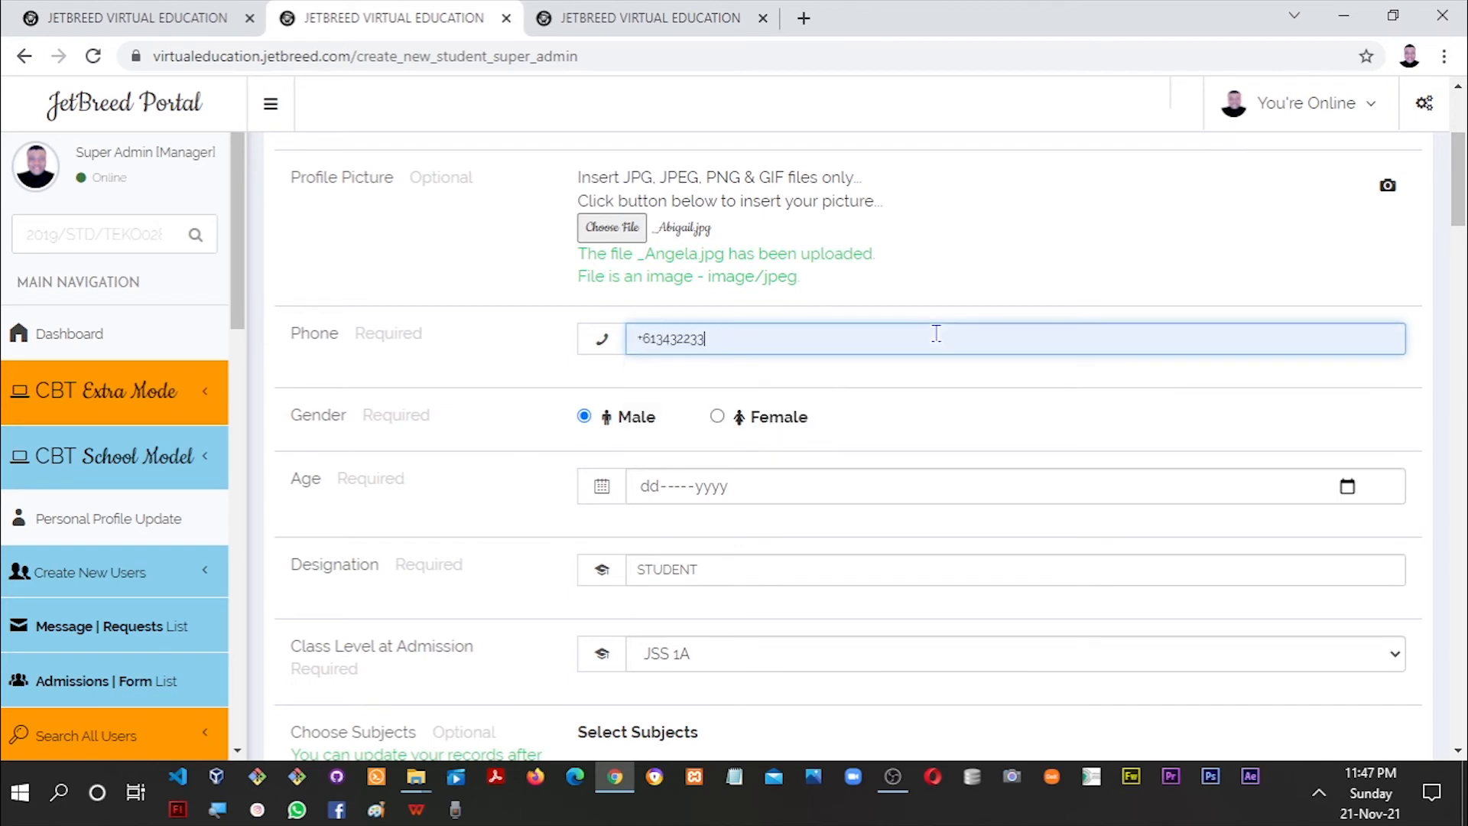
type("ddfd")
key("BackSpace")
key("BackSpace")
key("BackSpace")
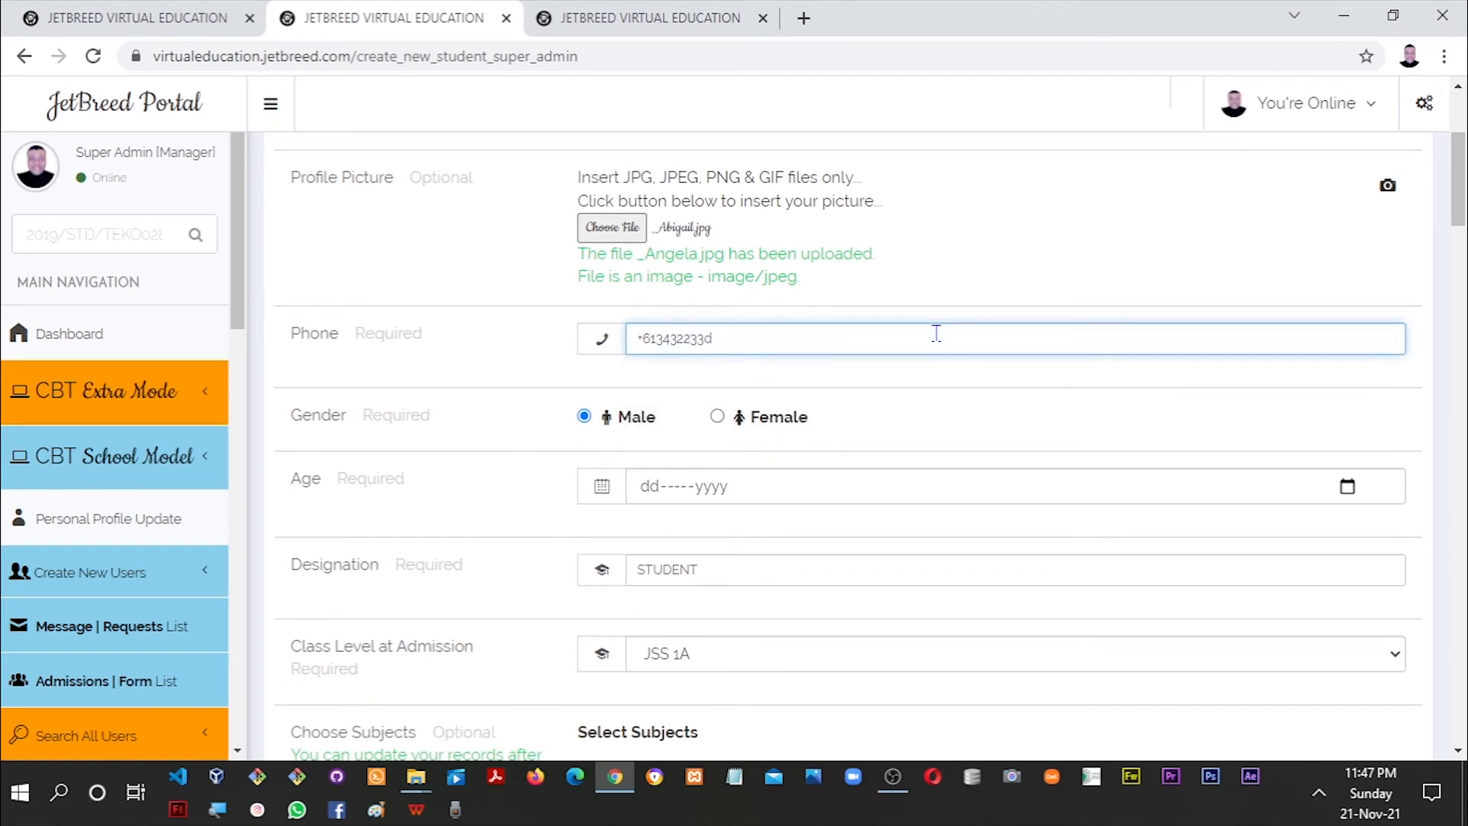
key("BackSpace")
type("3435")
key("Tab")
key("Tab")
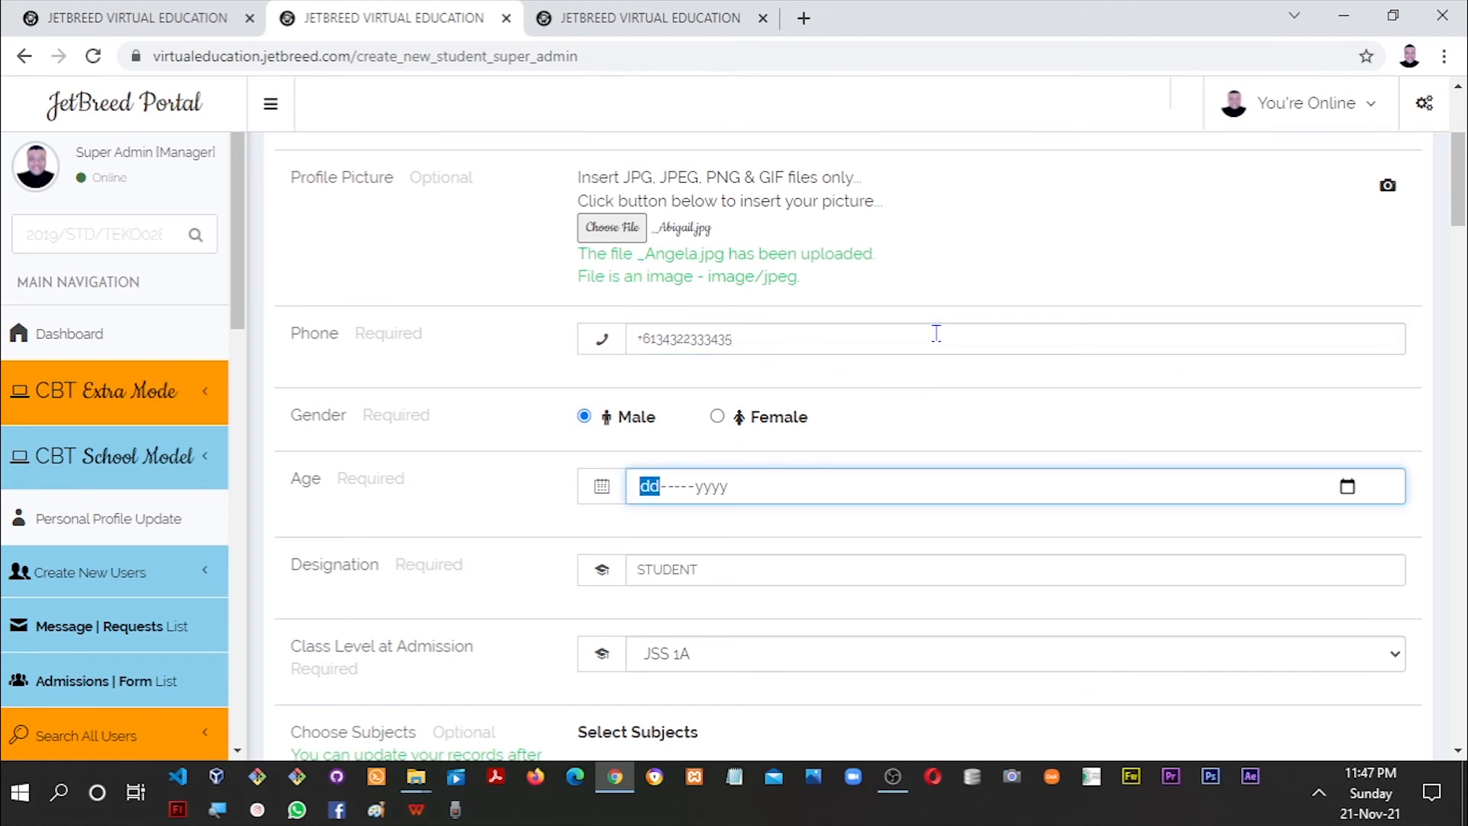
Set gender to Female and the birth date to 31-Dec-2007.
left_click(717, 416)
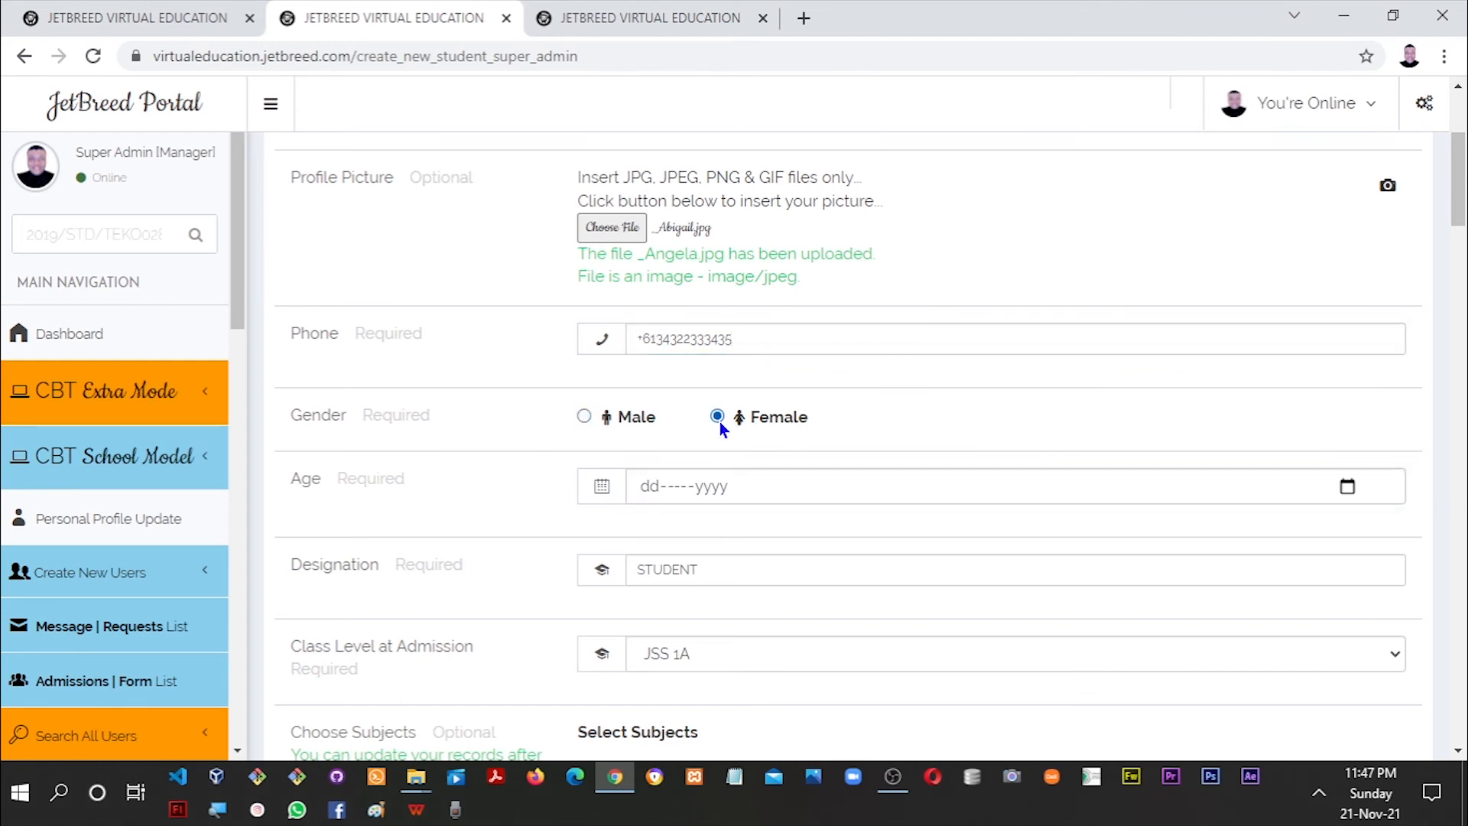
left_click(655, 485)
key("Down")
key("Right")
key("Down")
key("Right")
key("Up")
key("Up")
key("Up")
key("Up")
key("Up")
type("2007")
key("Tab")
key("Tab")
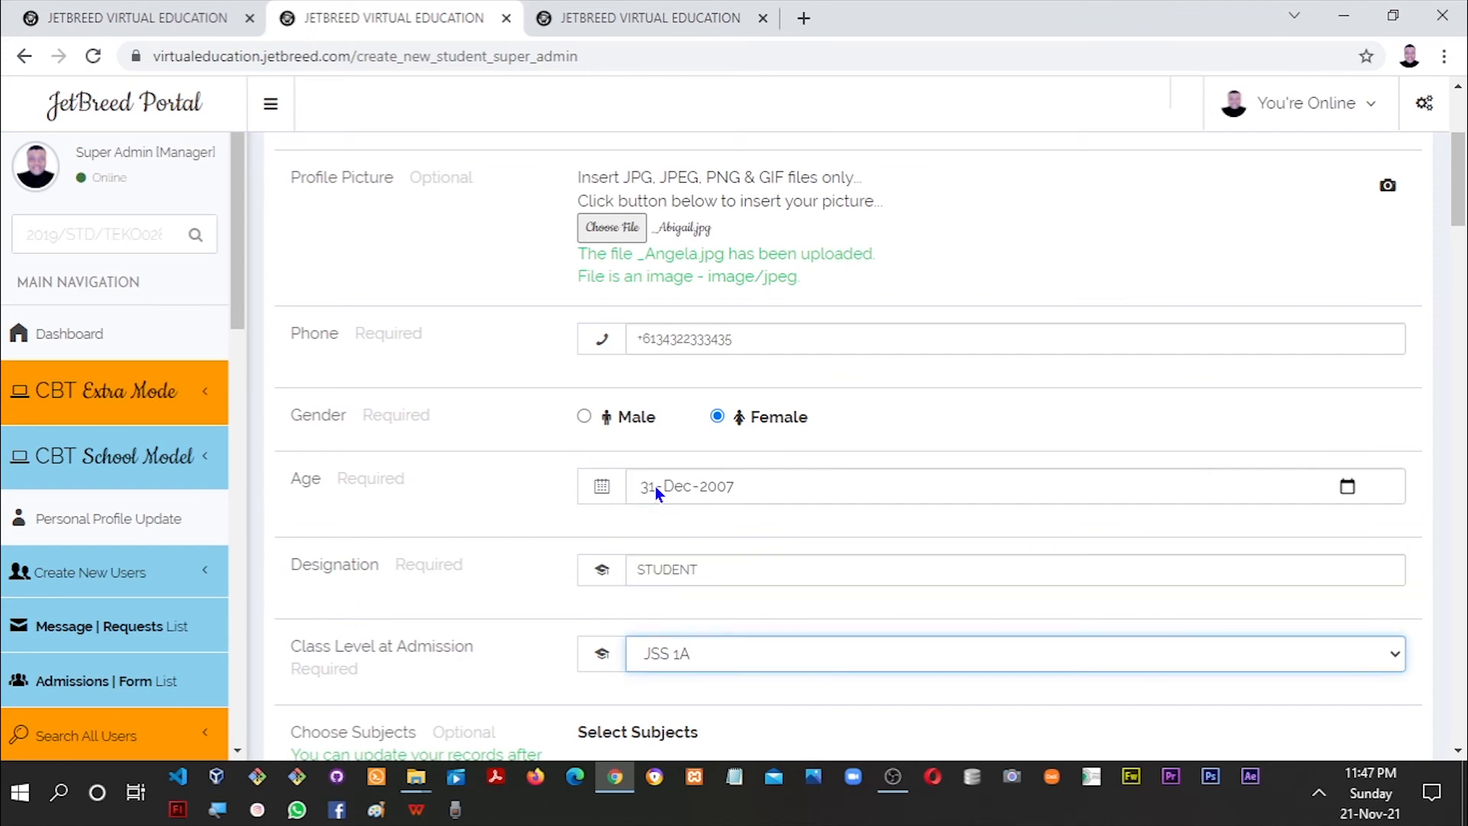
Tick Check all under JSS 1 in the JSS 1-3 subject panel, then close it.
left_click_drag(1458, 182, 1458, 245)
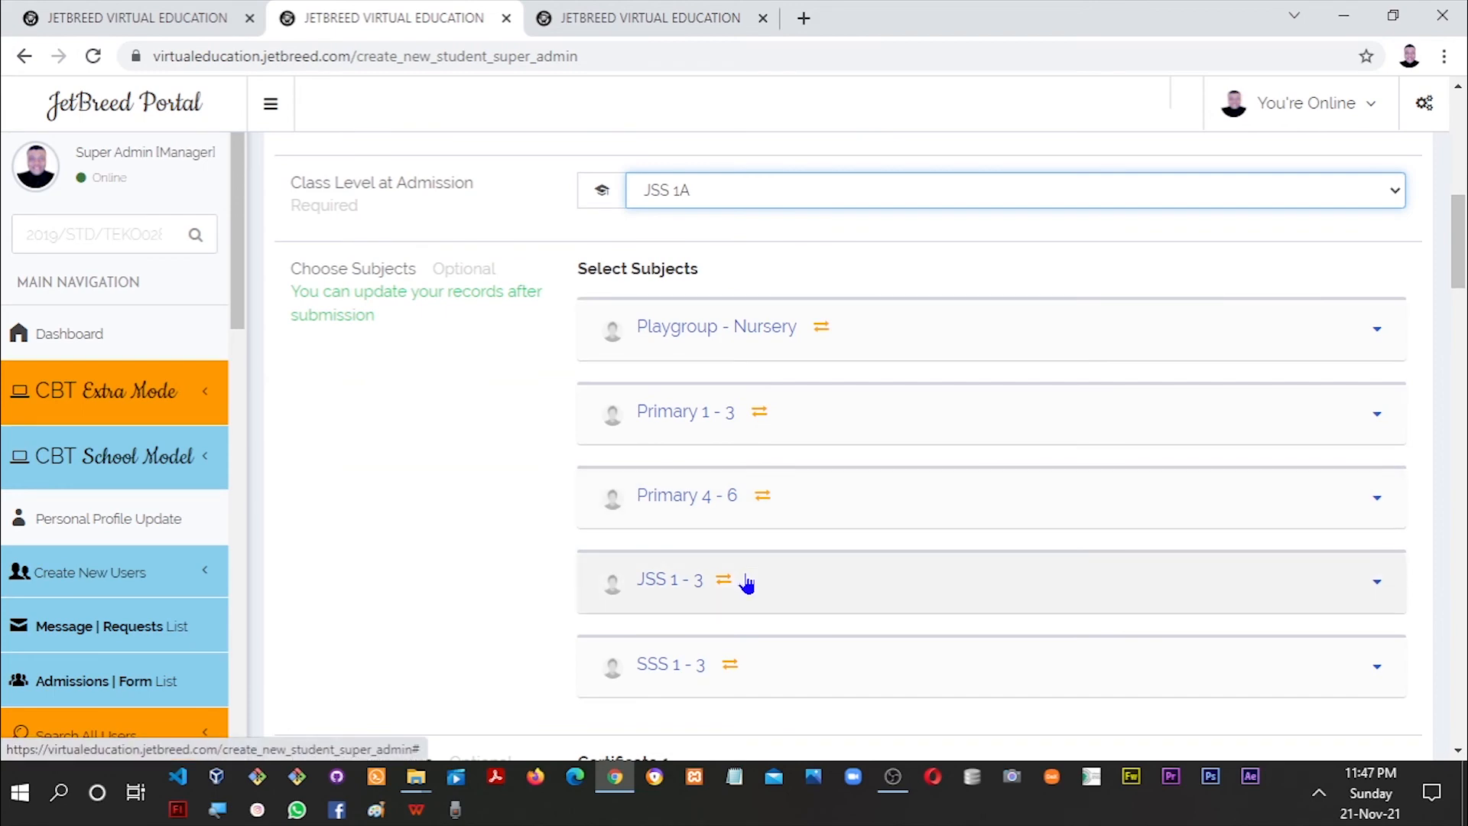
left_click(950, 578)
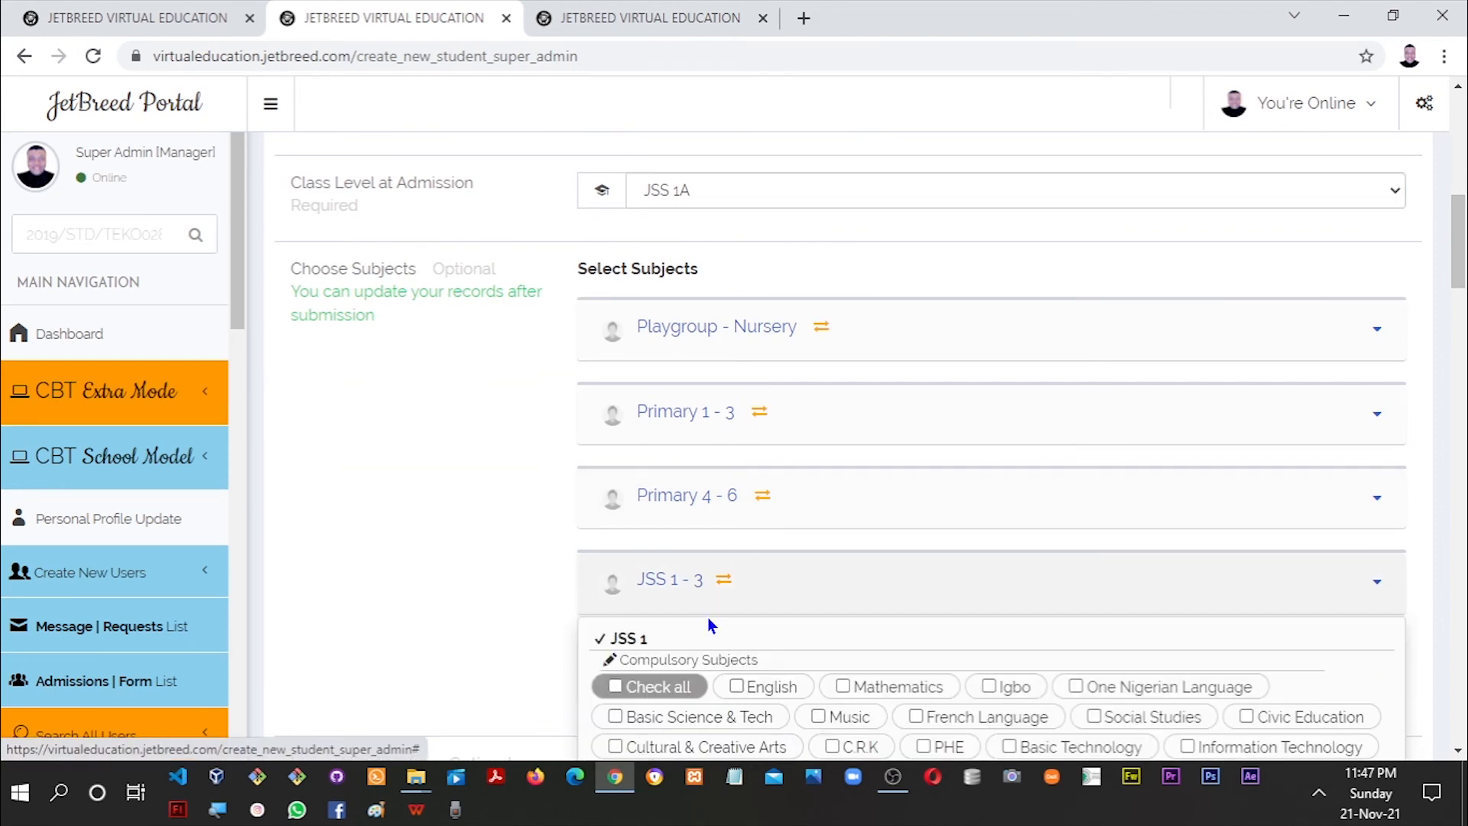
left_click(618, 682)
left_click_drag(1460, 274, 1460, 337)
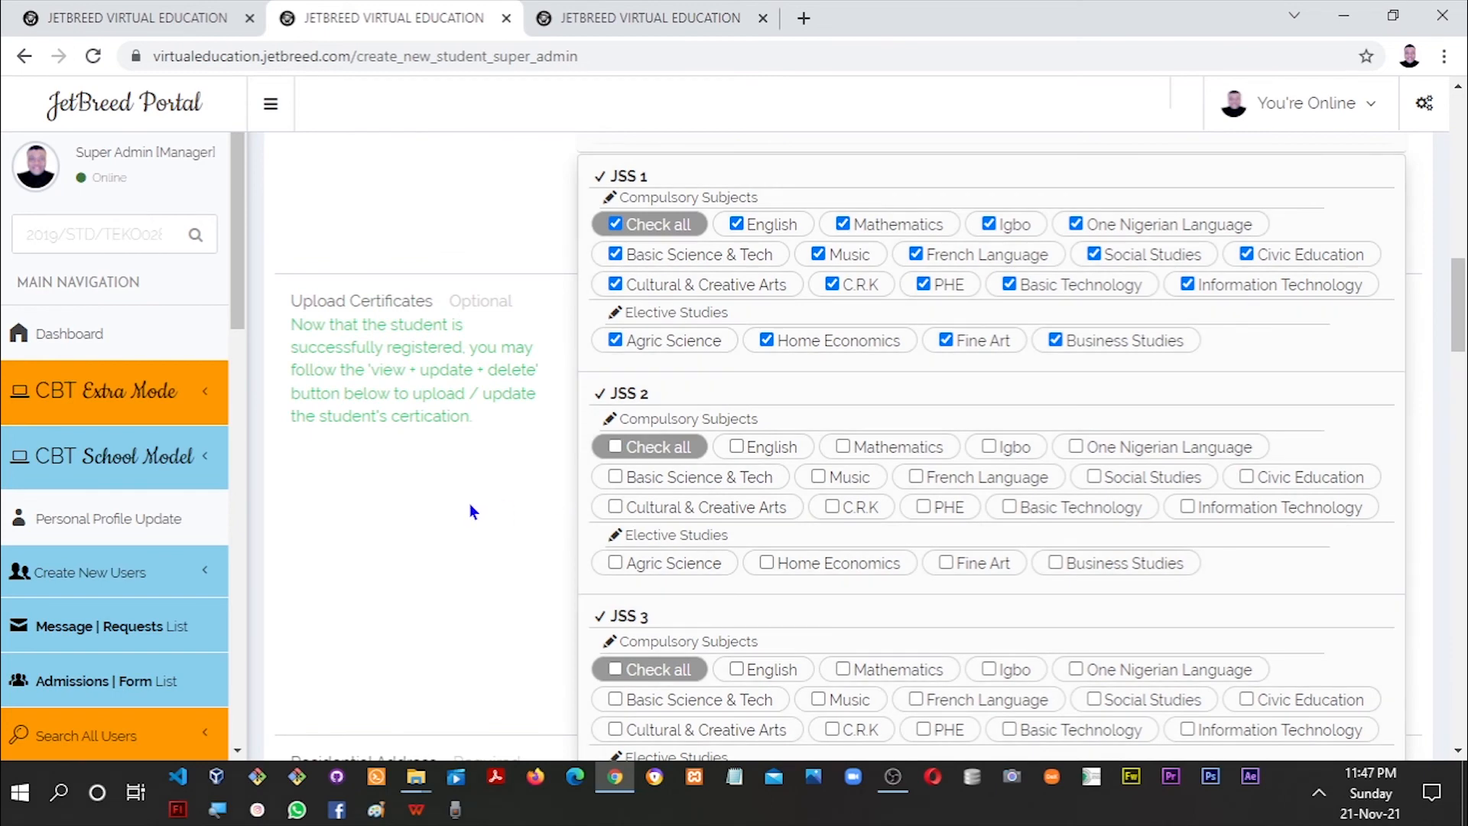
left_click(470, 504)
Make the address of origin the same as the residential address.
left_click_drag(1459, 306, 1458, 394)
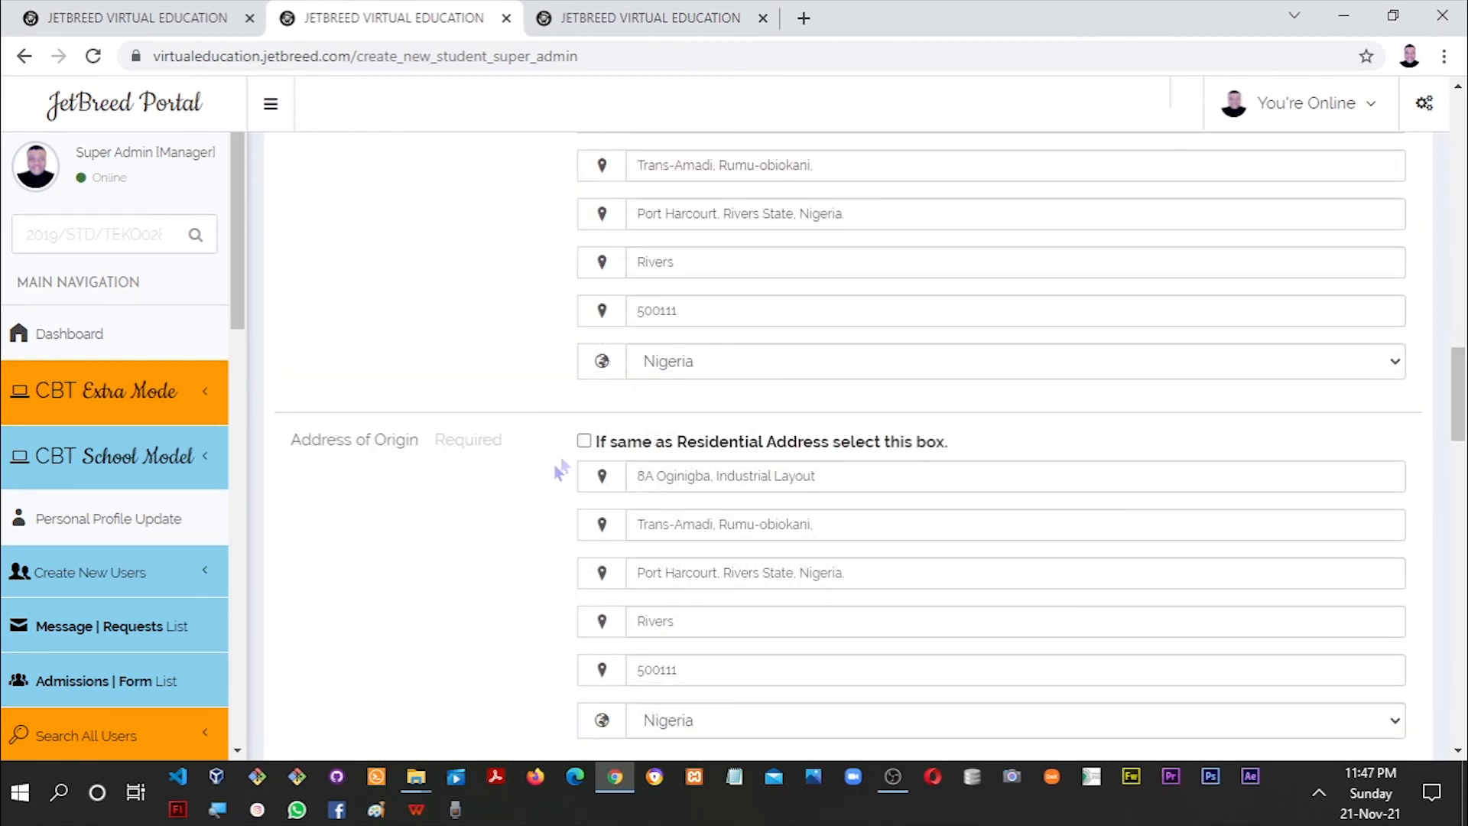
left_click(583, 441)
left_click_drag(1462, 405, 1462, 477)
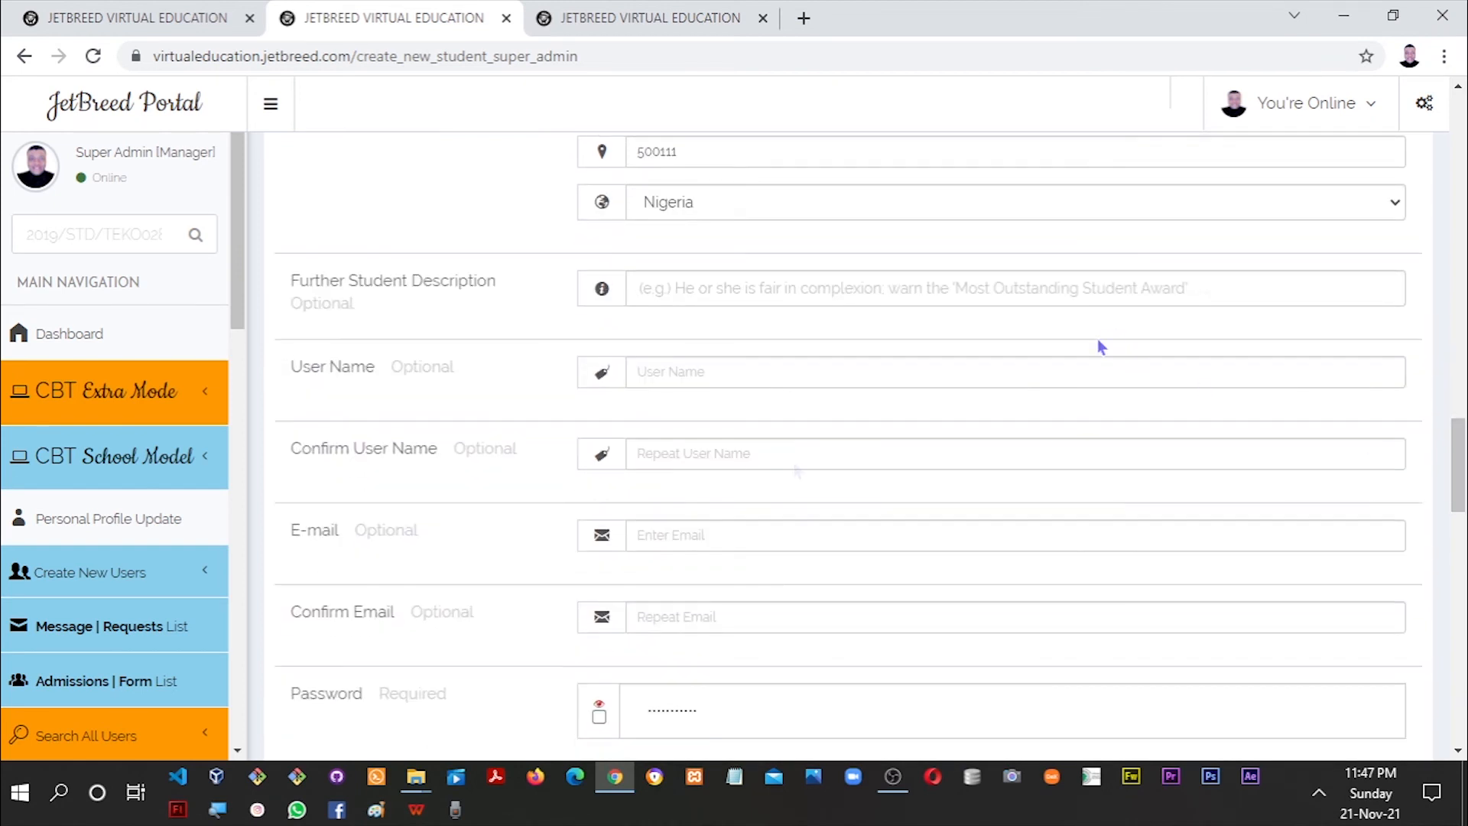
Show both passwords and replace the old one with the student's new password in both fields.
scroll(1457, 509, "down", 3)
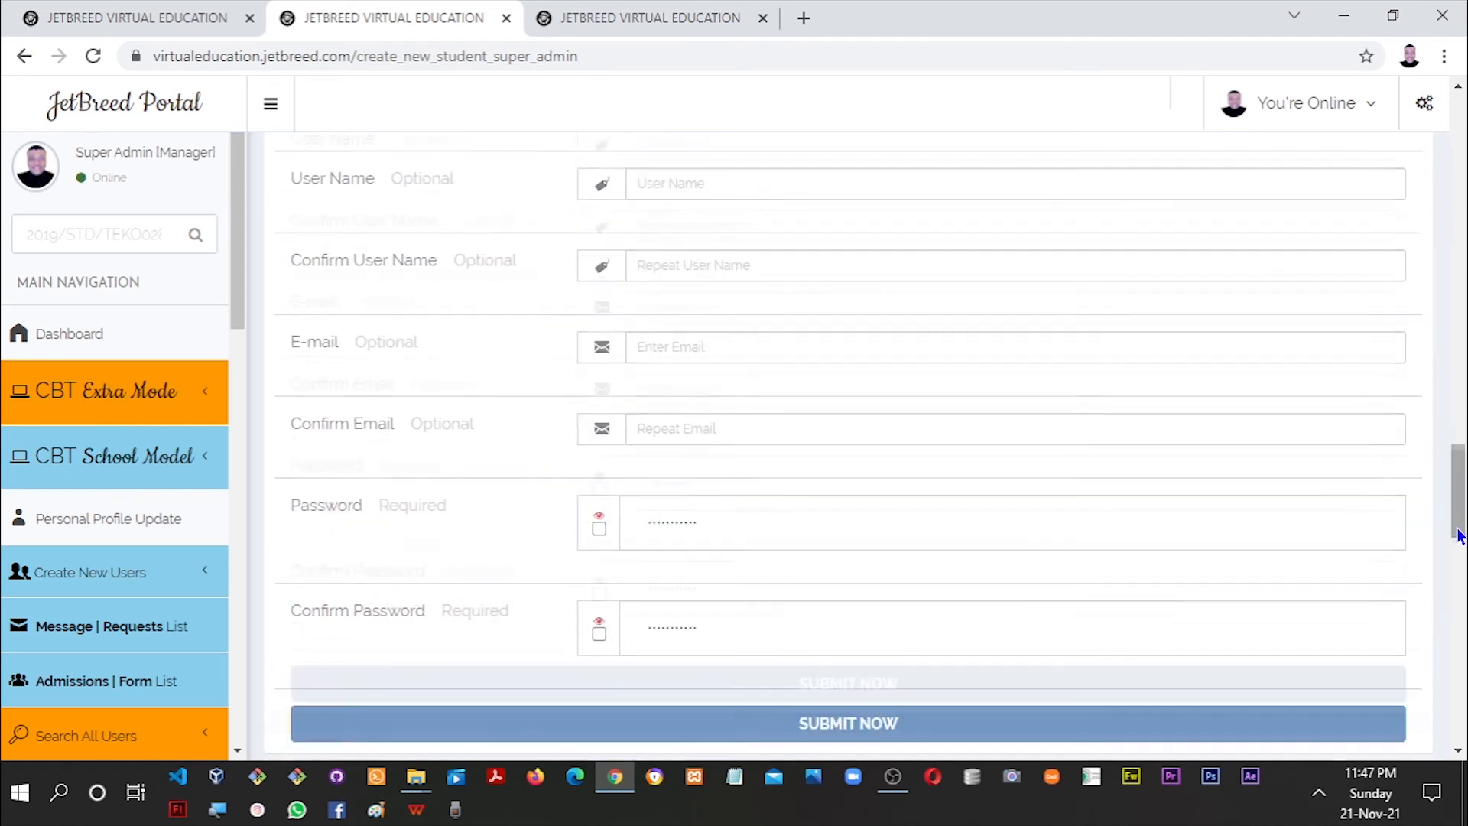
left_click(598, 488)
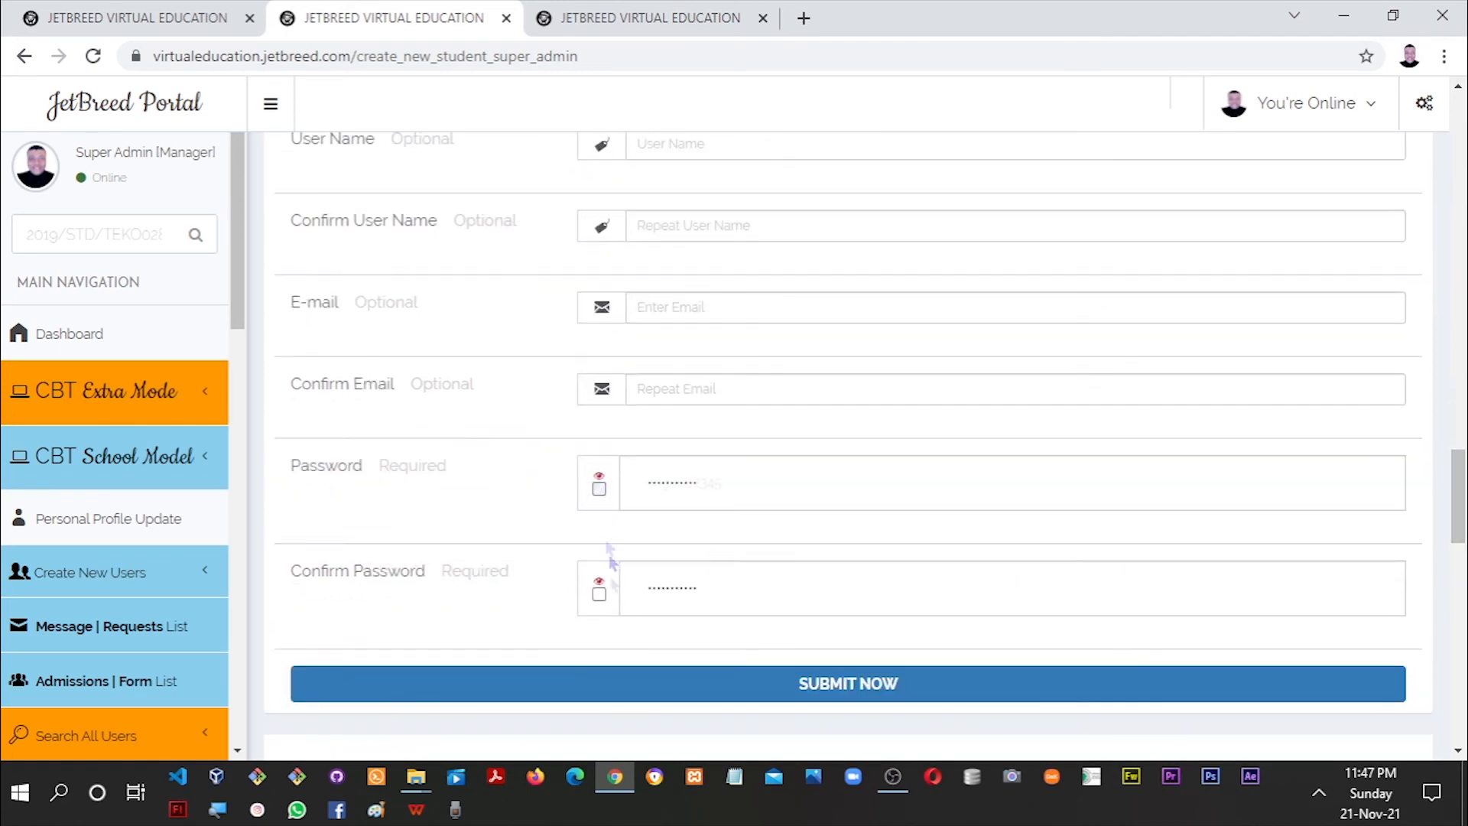
left_click(598, 594)
left_click_drag(728, 482, 607, 480)
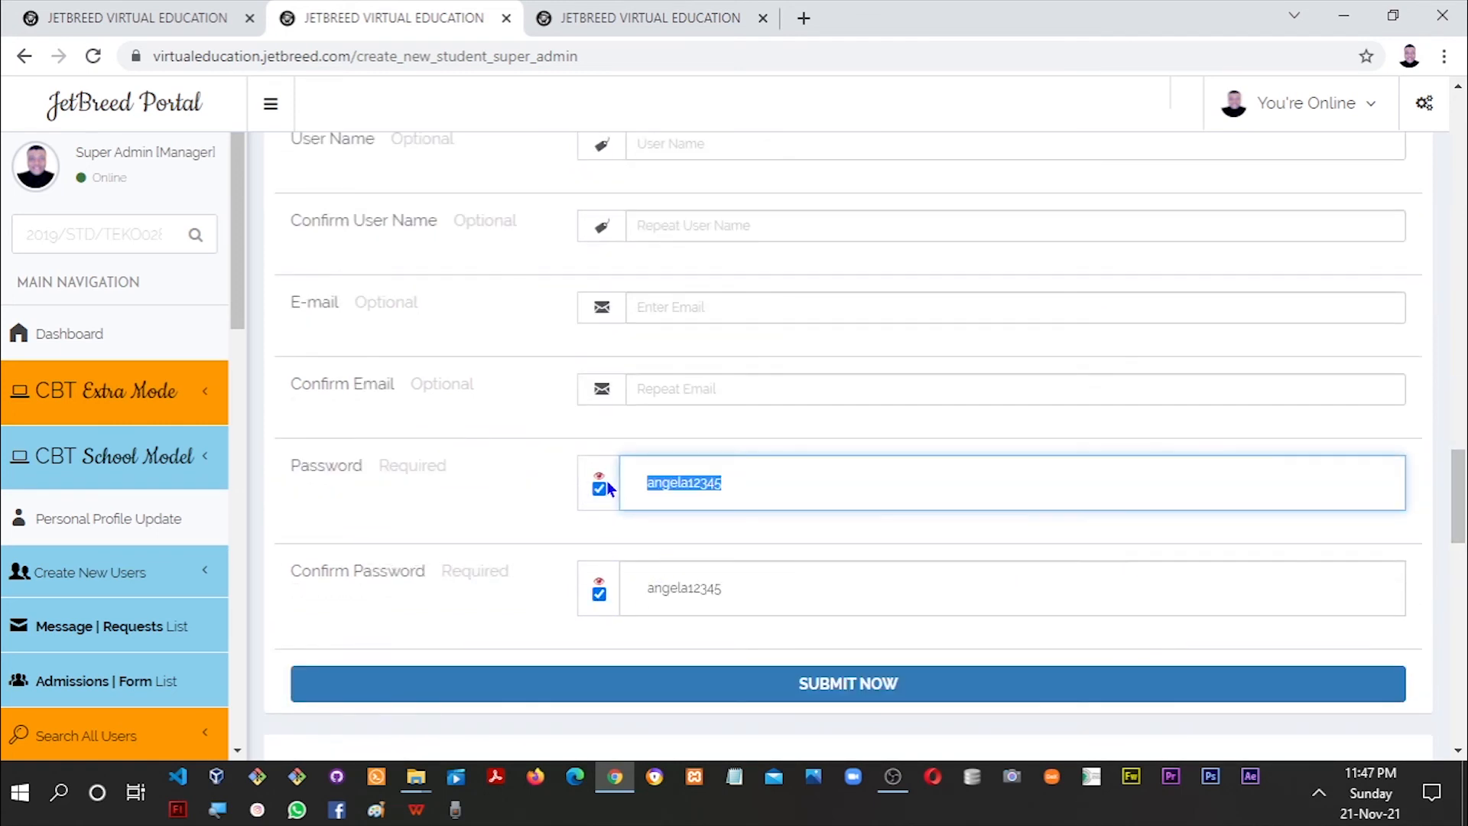
key("ctrl+a")
key("ctrl+c")
key("Tab")
key("Tab")
key("ctrl+v")
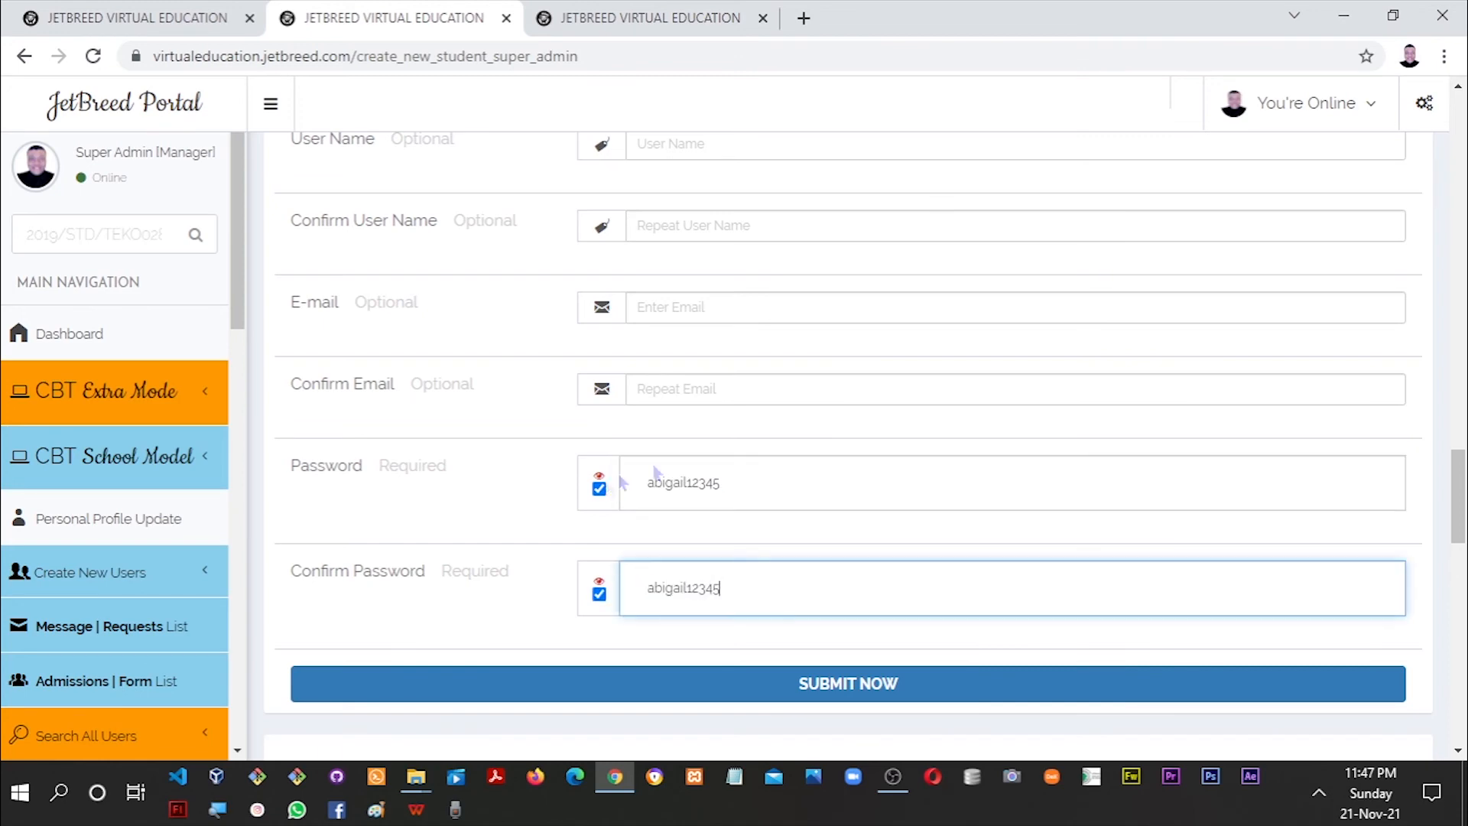
scroll(1445, 493, "down", 5)
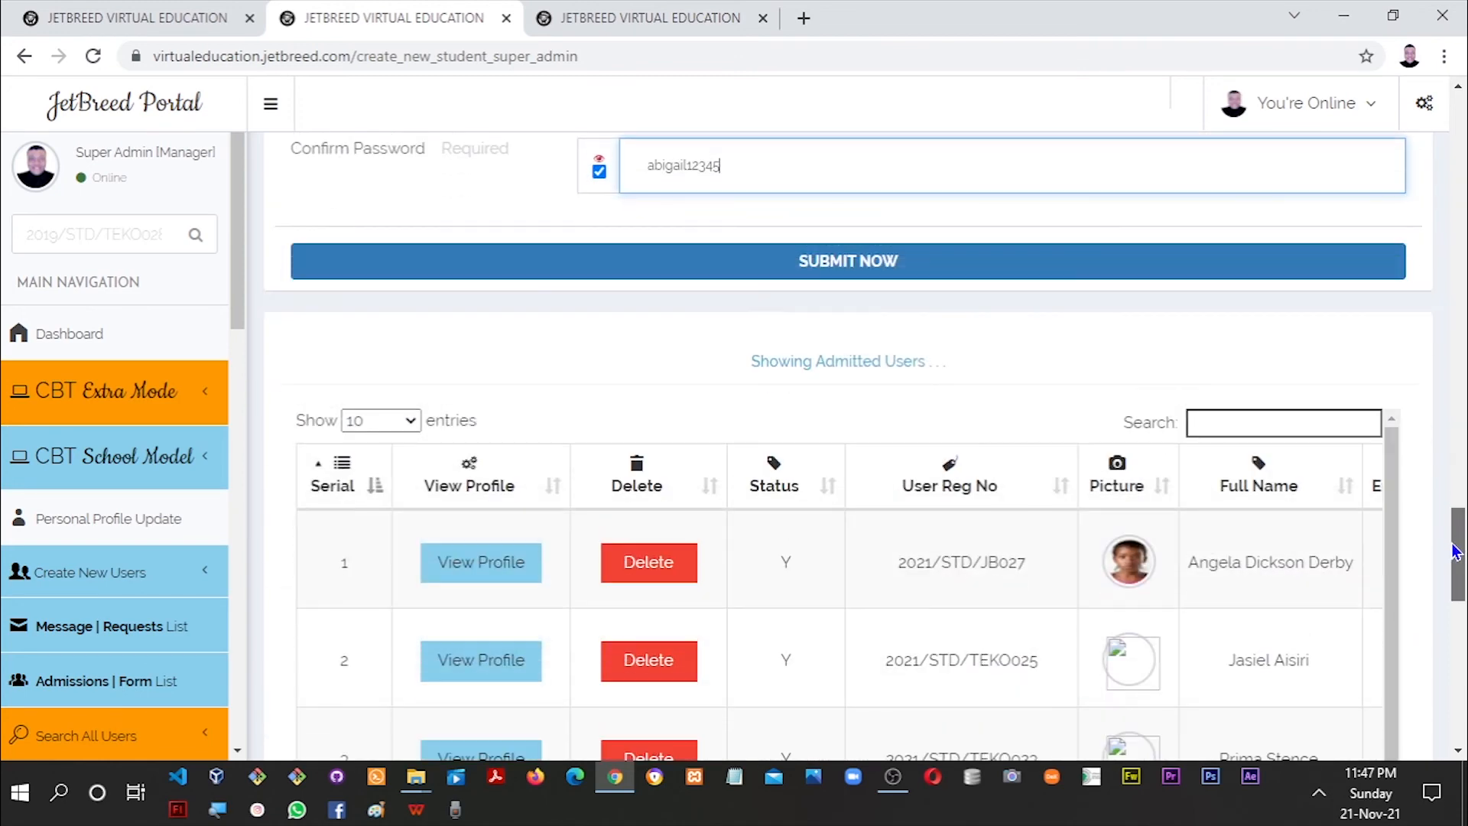
Submit the enrolment, dismiss the 'Admission was successful' message, and scroll to the admitted users table.
left_click(816, 274)
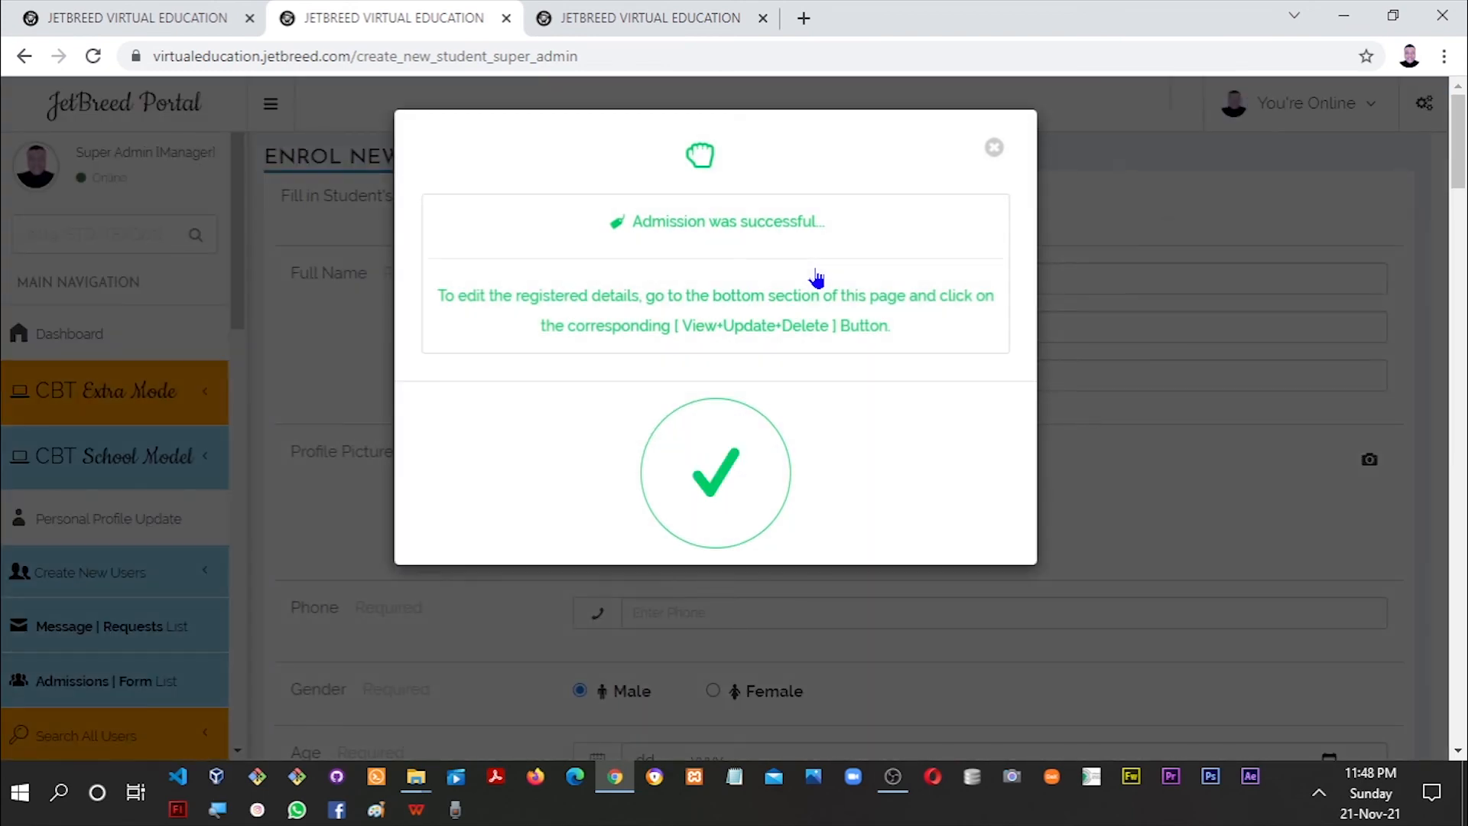
left_click(1200, 483)
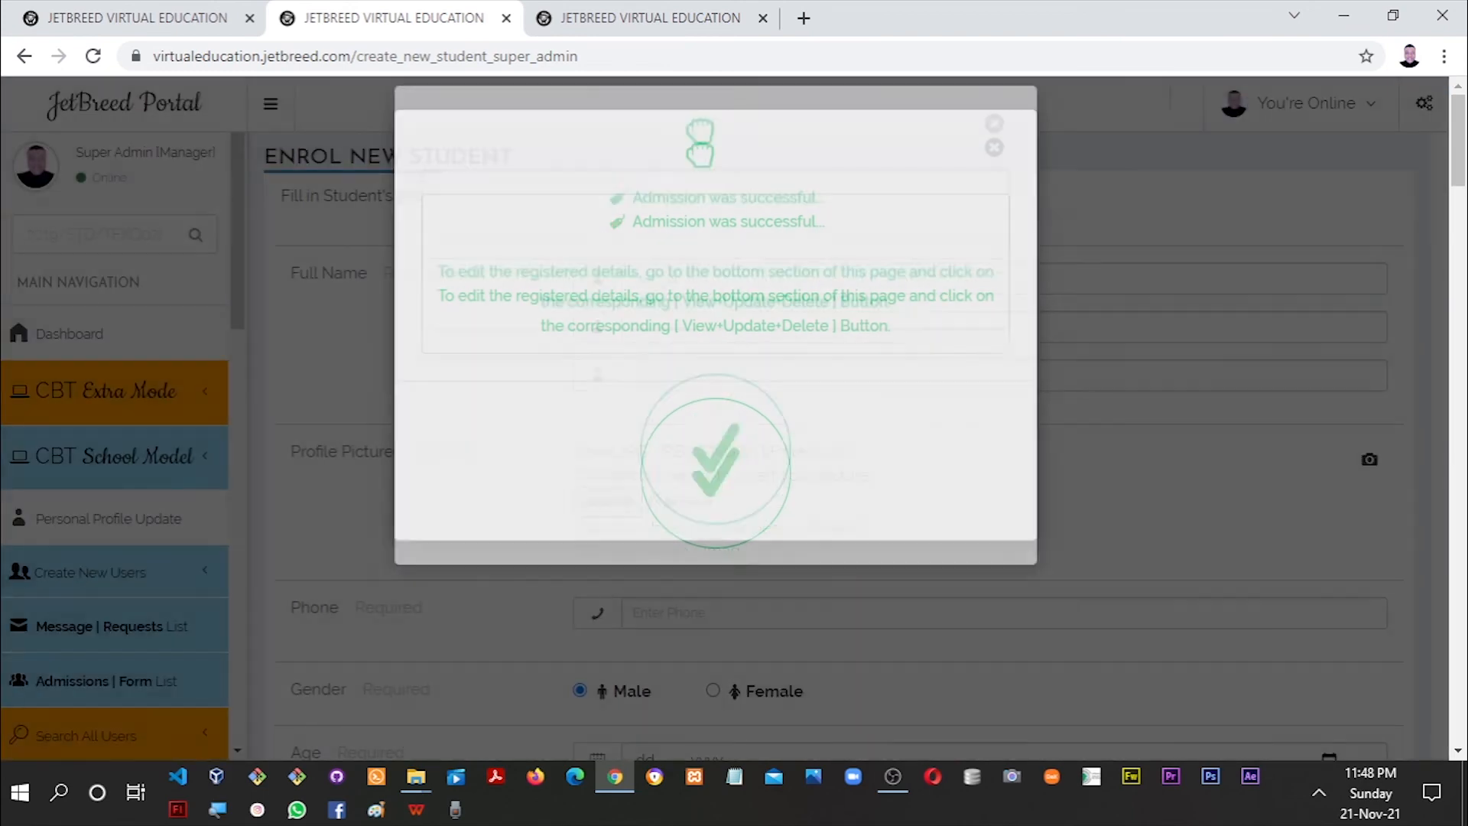
left_click_drag(1462, 98, 1439, 566)
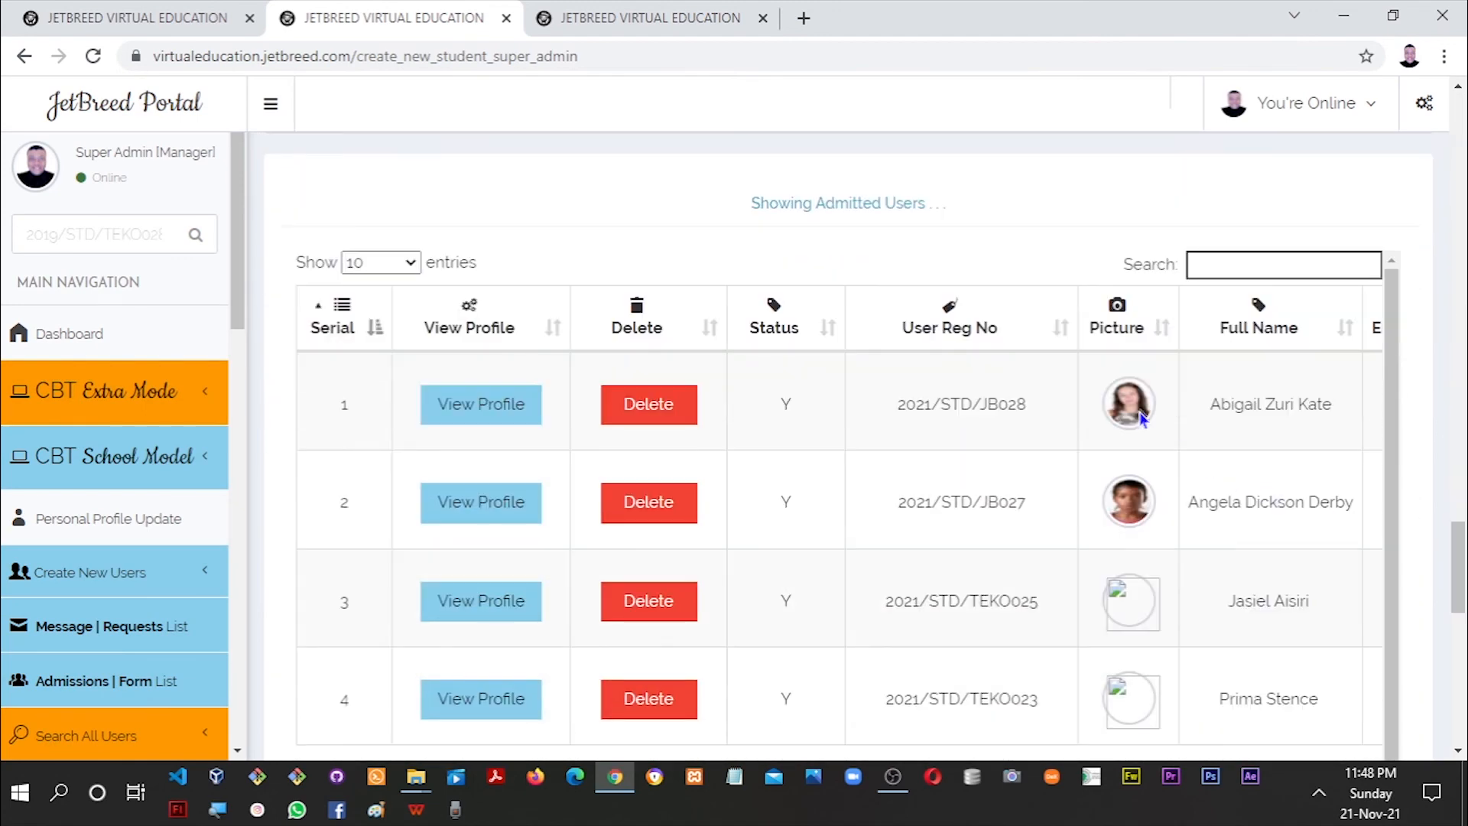
Open row 1's profile and scroll through it to confirm class JSS 1A.
left_click(471, 412)
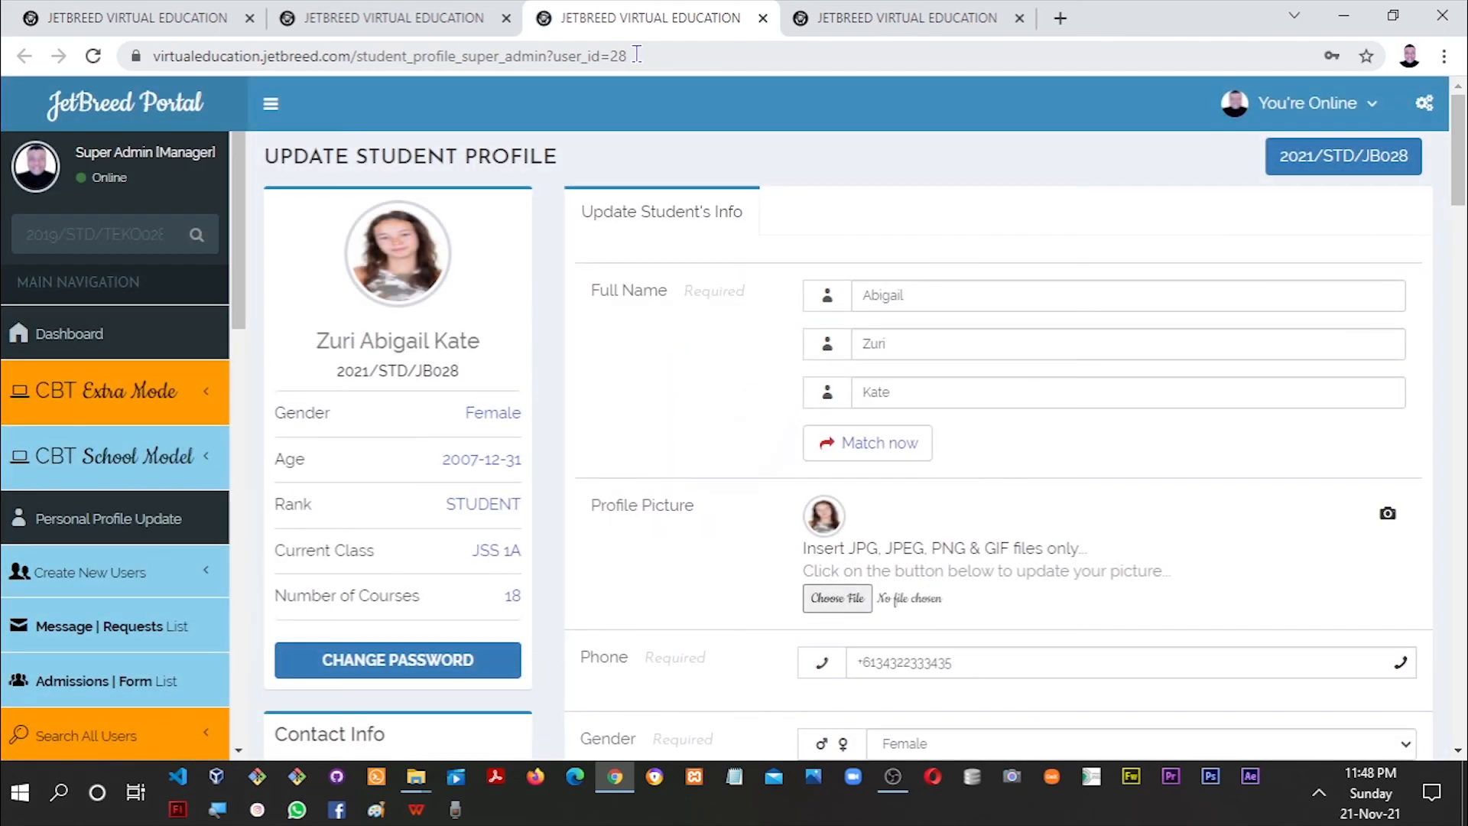
left_click_drag(1460, 159, 1462, 200)
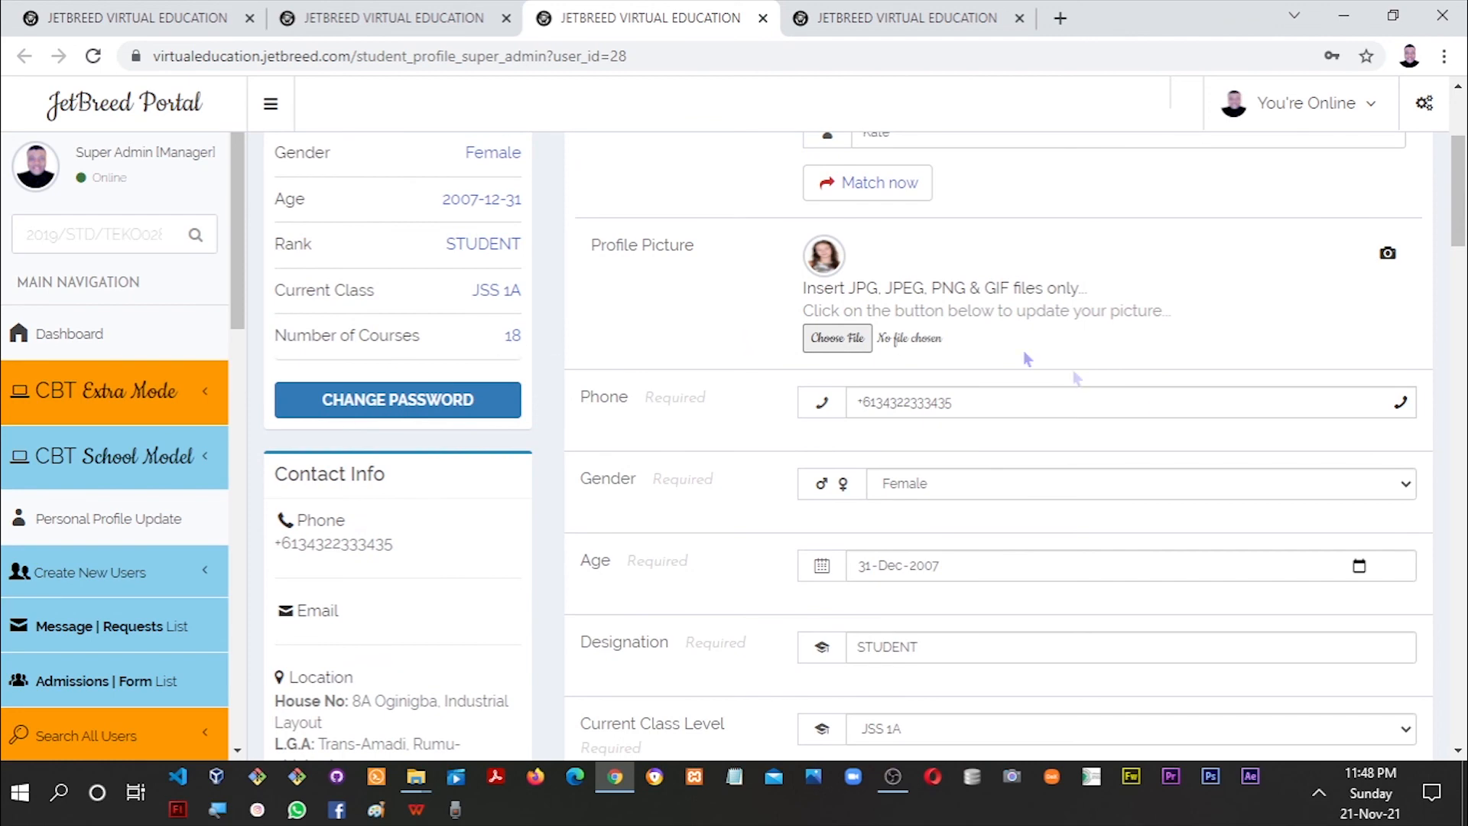
left_click_drag(1460, 241, 1460, 303)
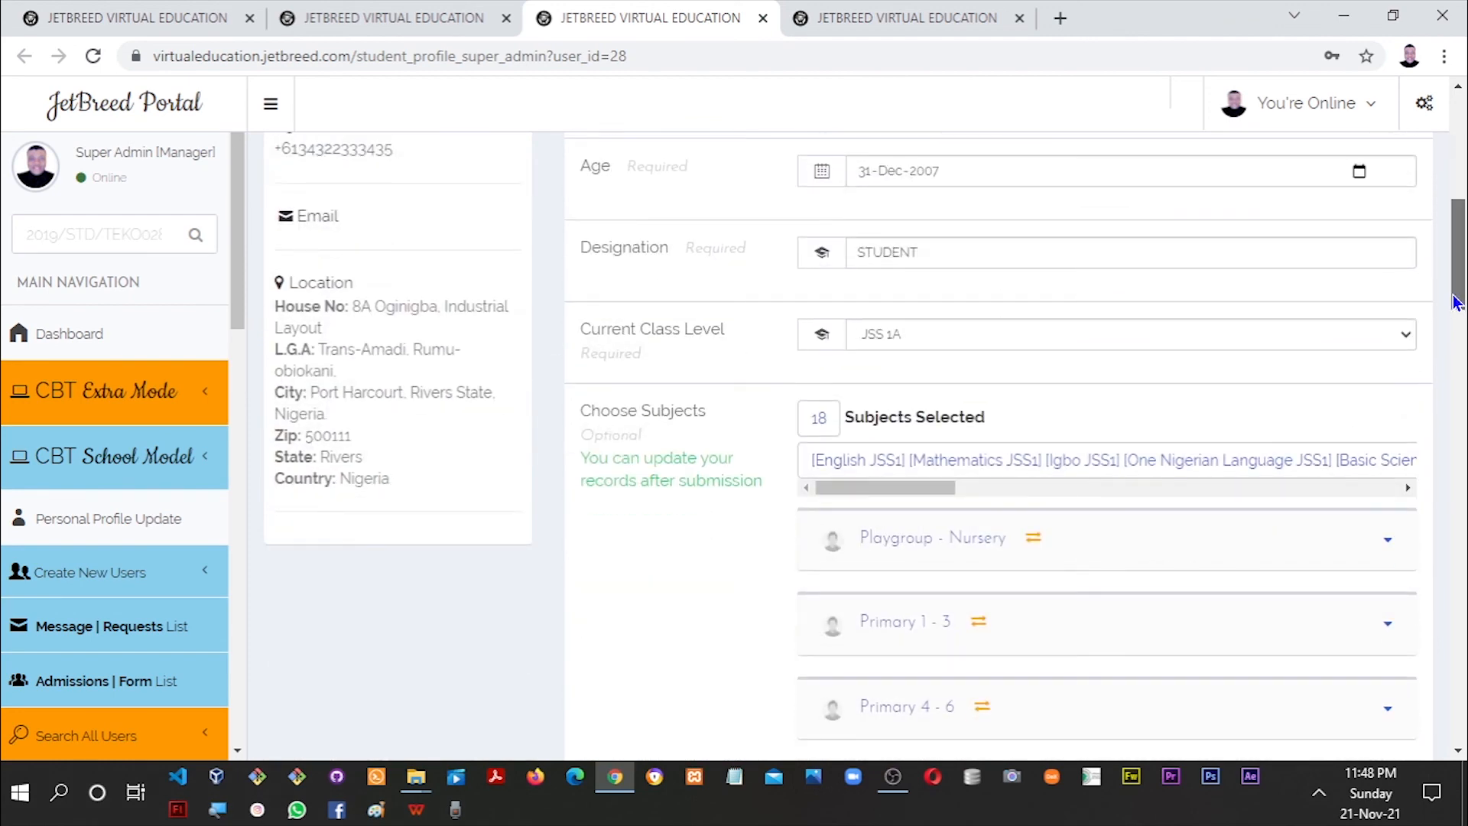
left_click_drag(931, 493, 1419, 497)
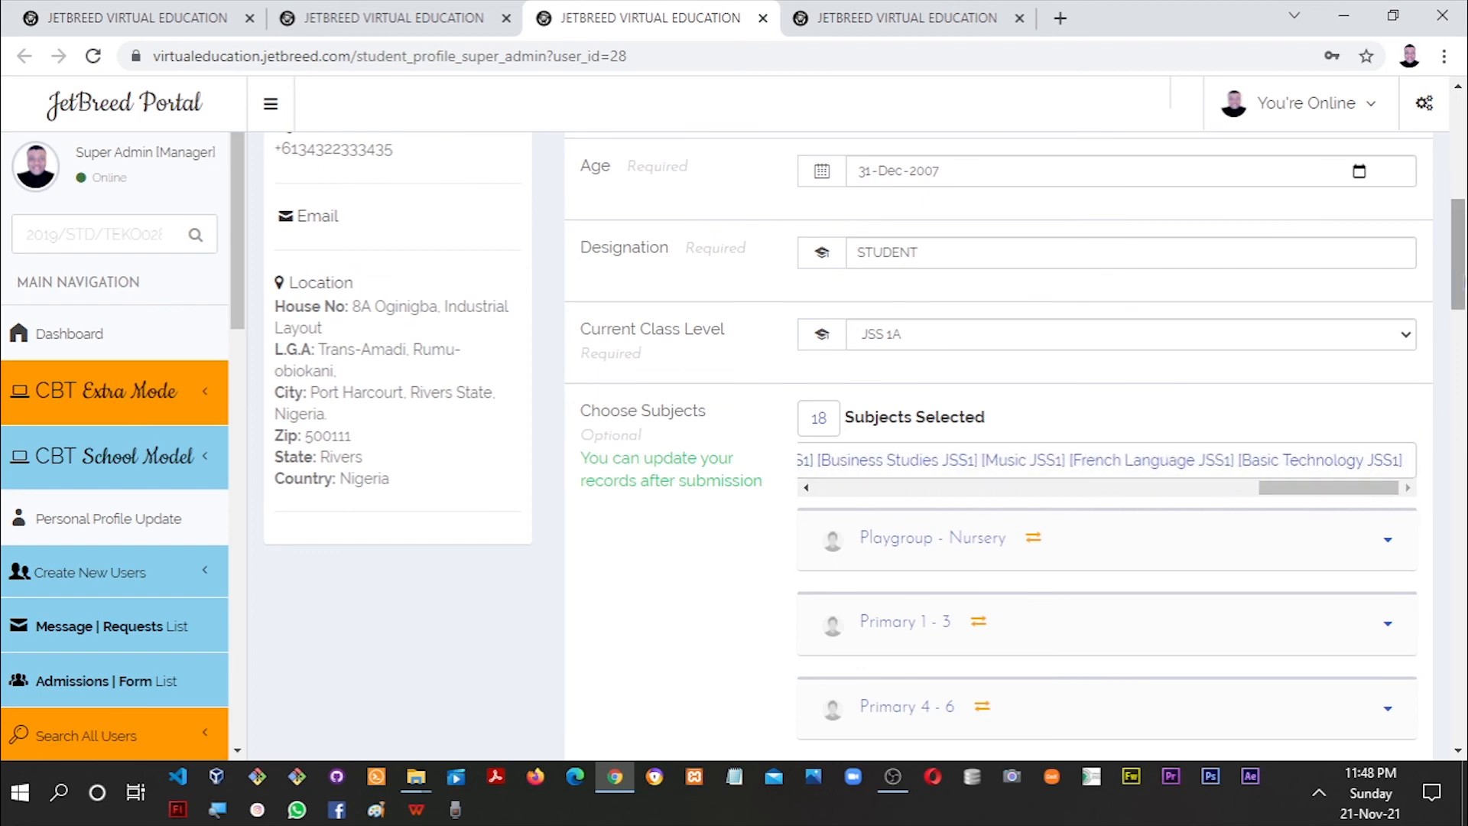
scroll(1107, 455, "down", 4)
Expand the JSS 1-3 list to review her 18 ticked subjects, then collapse it.
left_click(1107, 455)
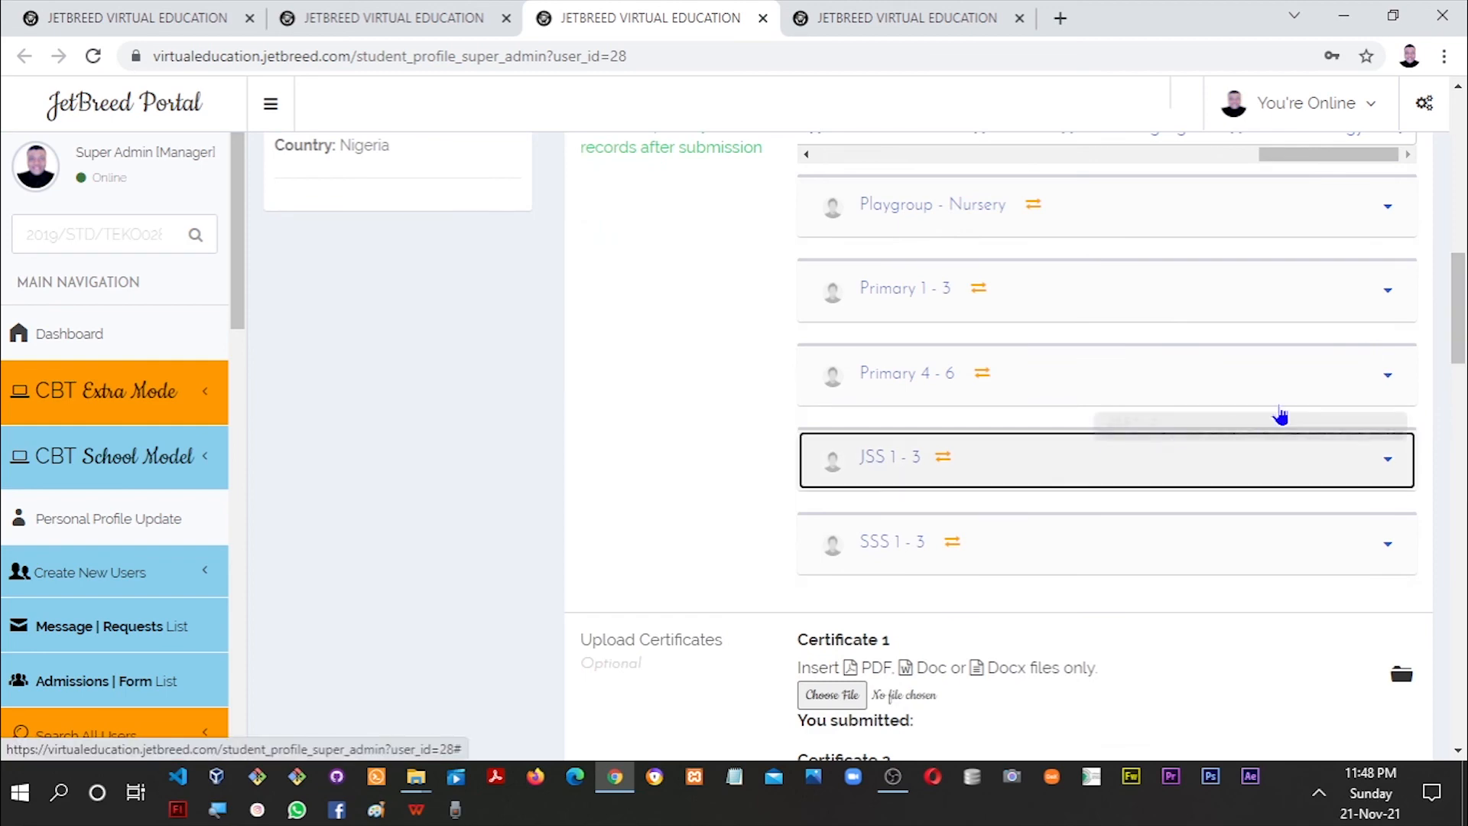
scroll(1299, 367, "down", 2)
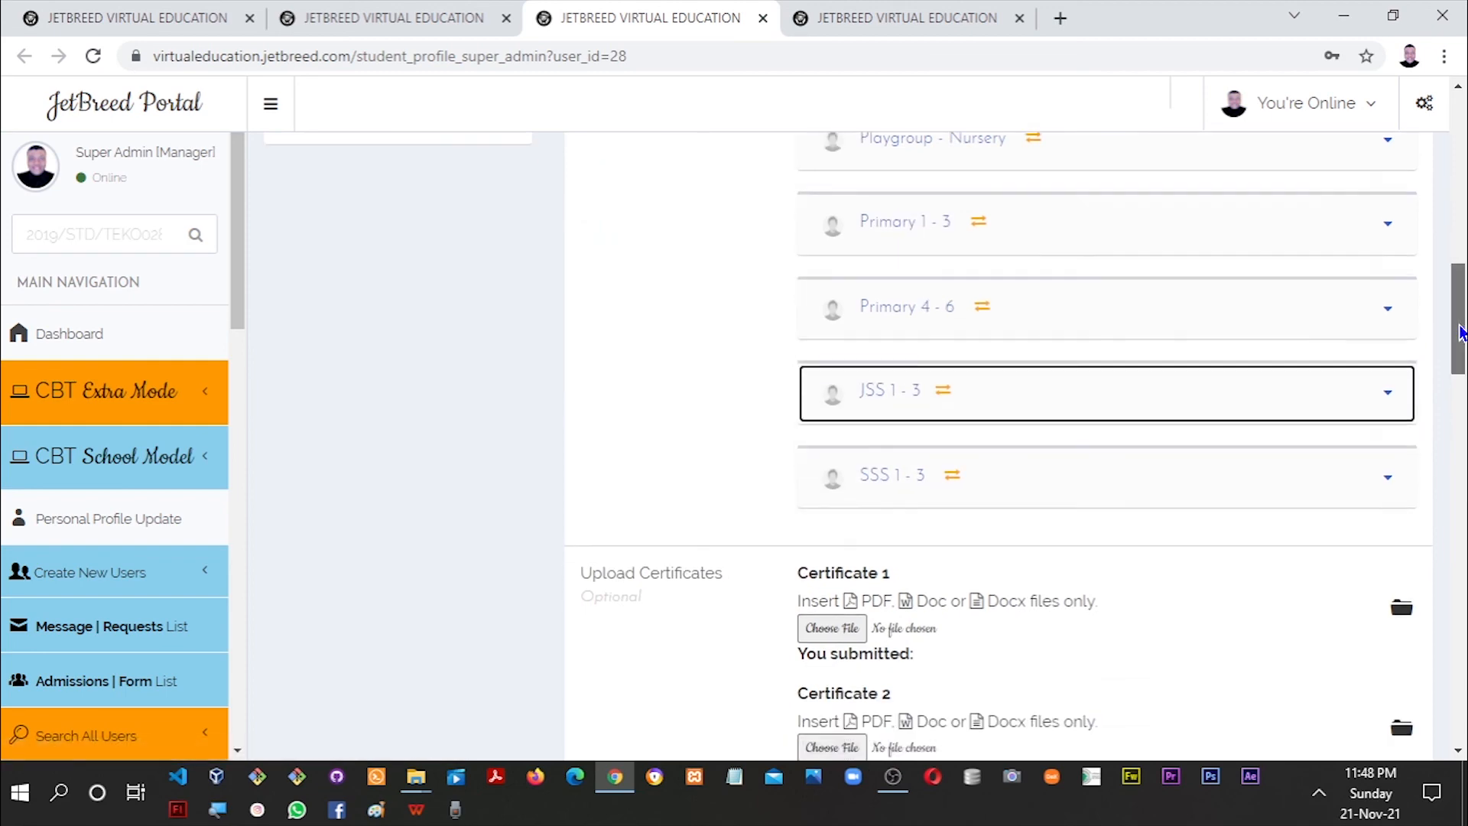
left_click(1325, 331)
left_click(1328, 331)
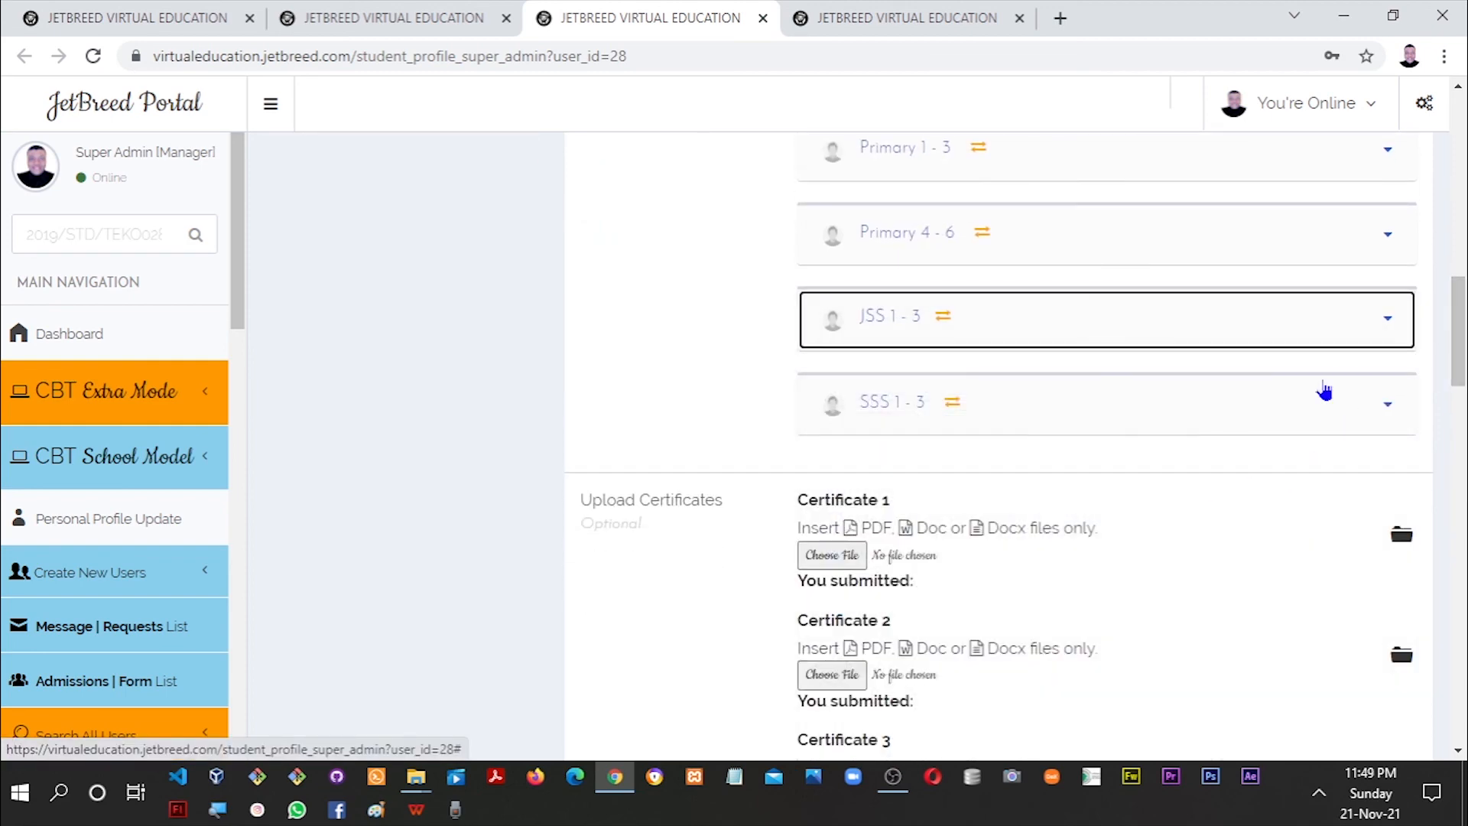
left_click(1325, 349)
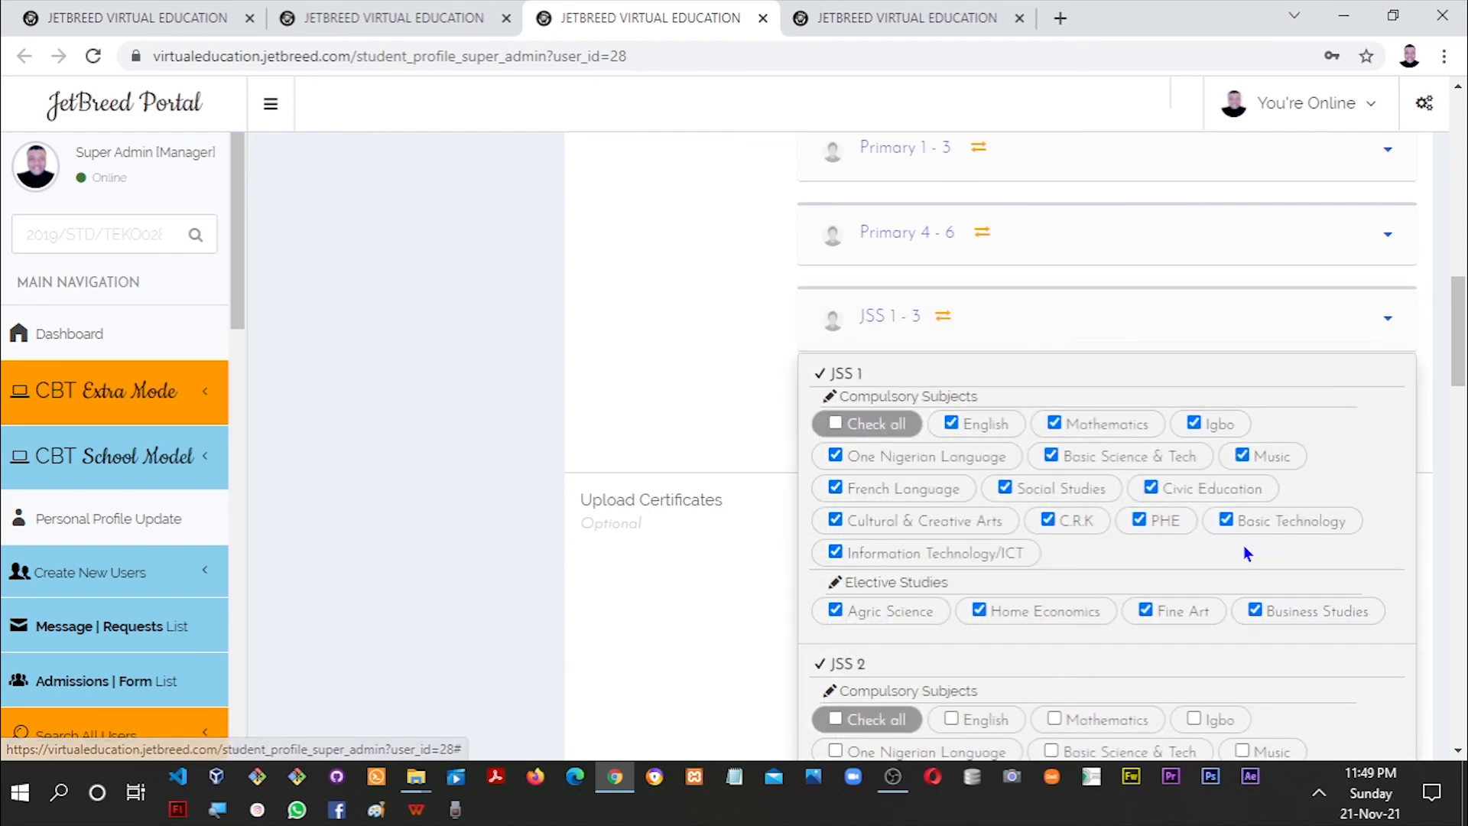
left_click(1255, 336)
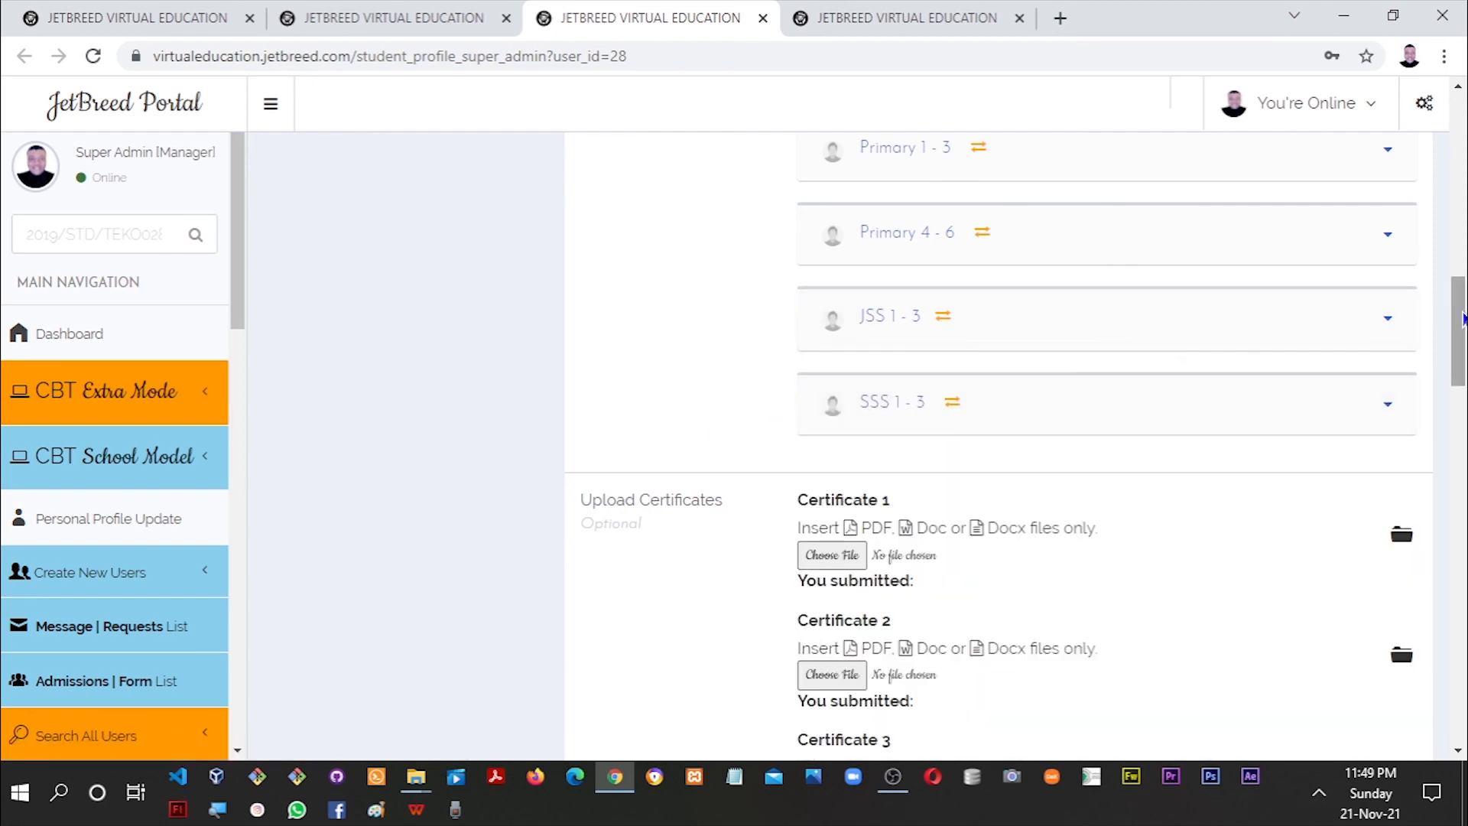
scroll(1073, 352, "down", 4)
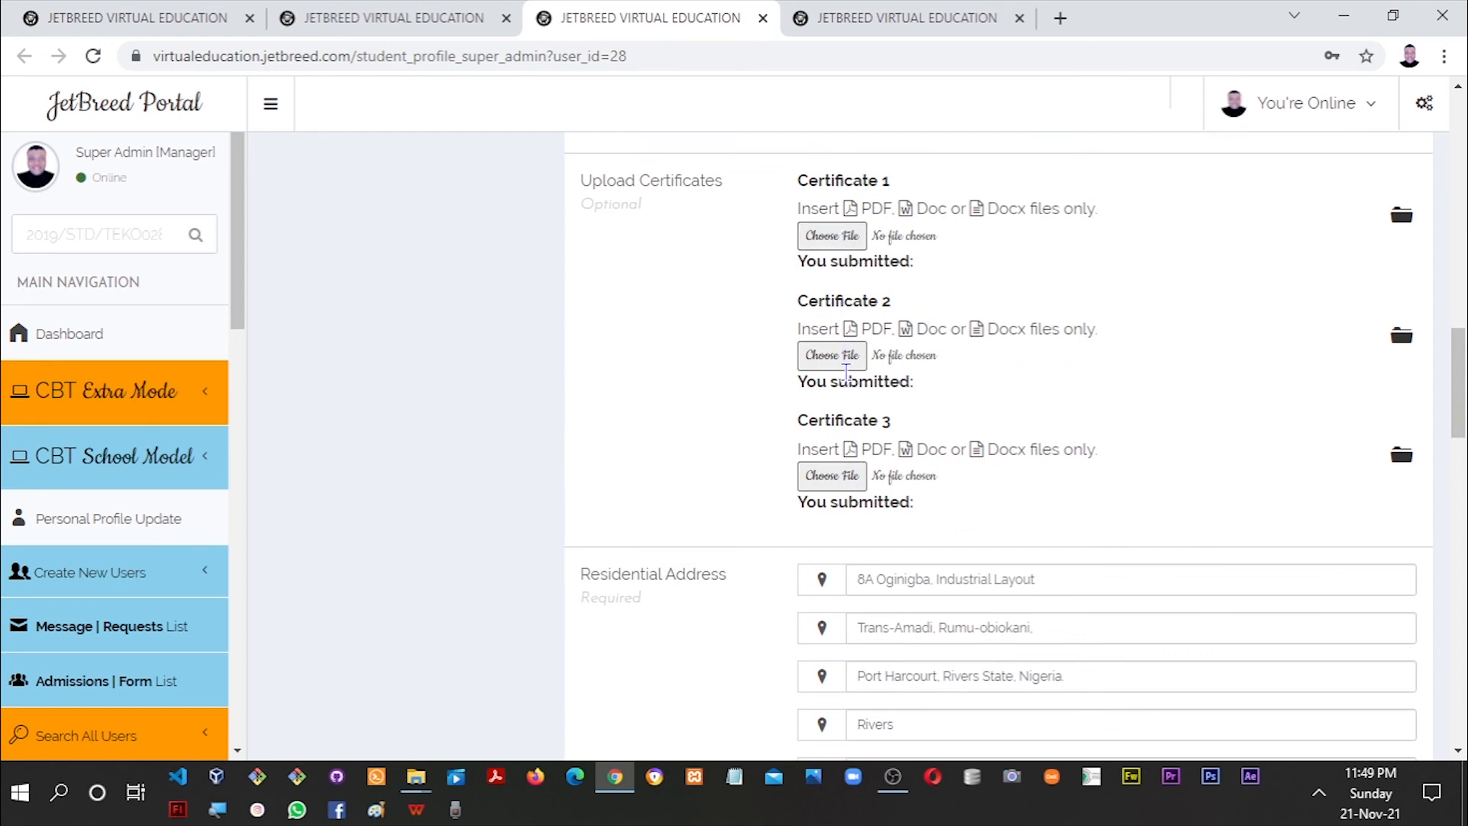
left_click_drag(1456, 399, 1460, 151)
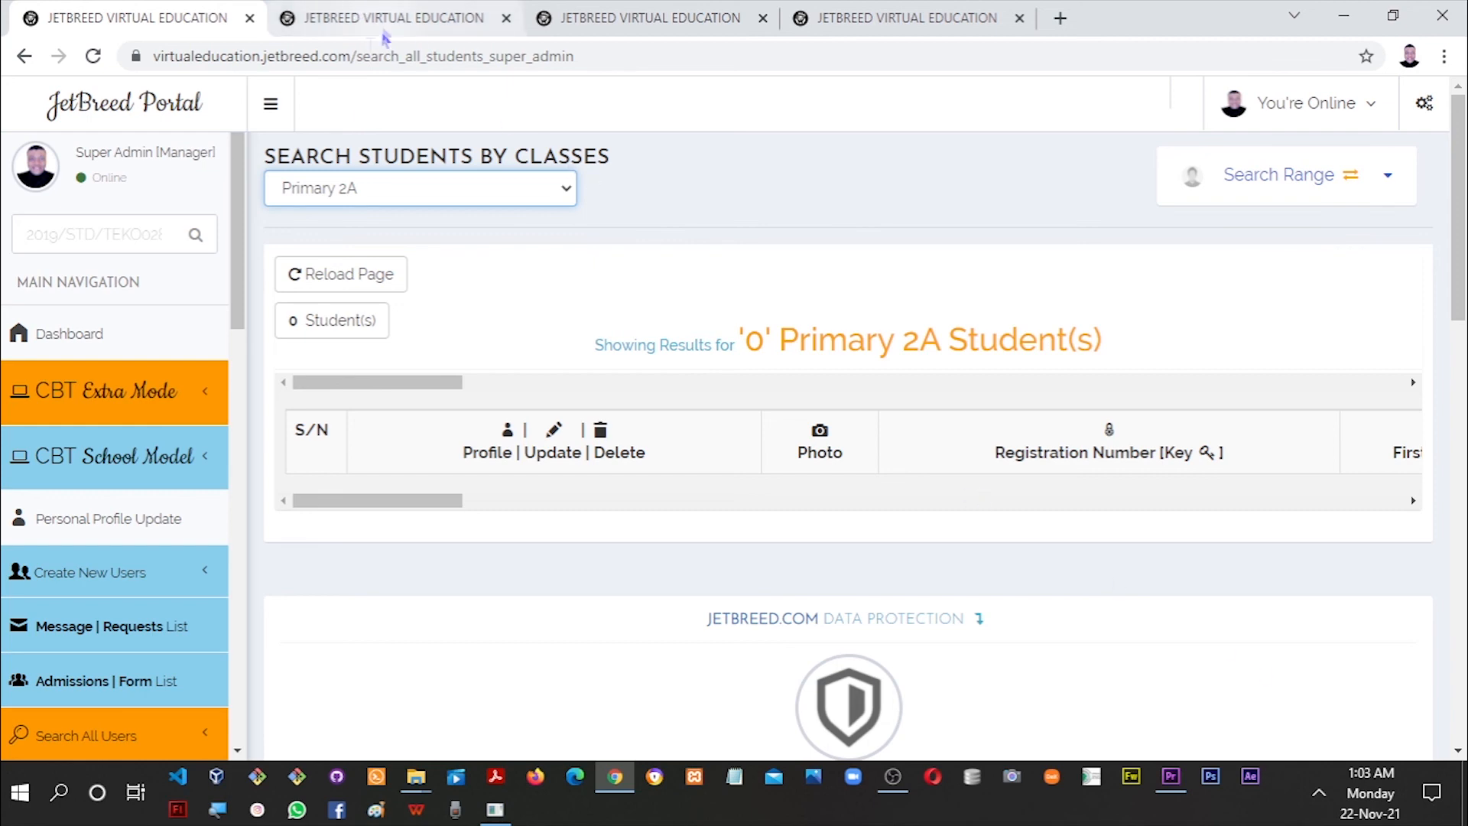
Choose JSS 1A from the class dropdown to list its students.
left_click(352, 200)
left_click_drag(570, 419, 598, 618)
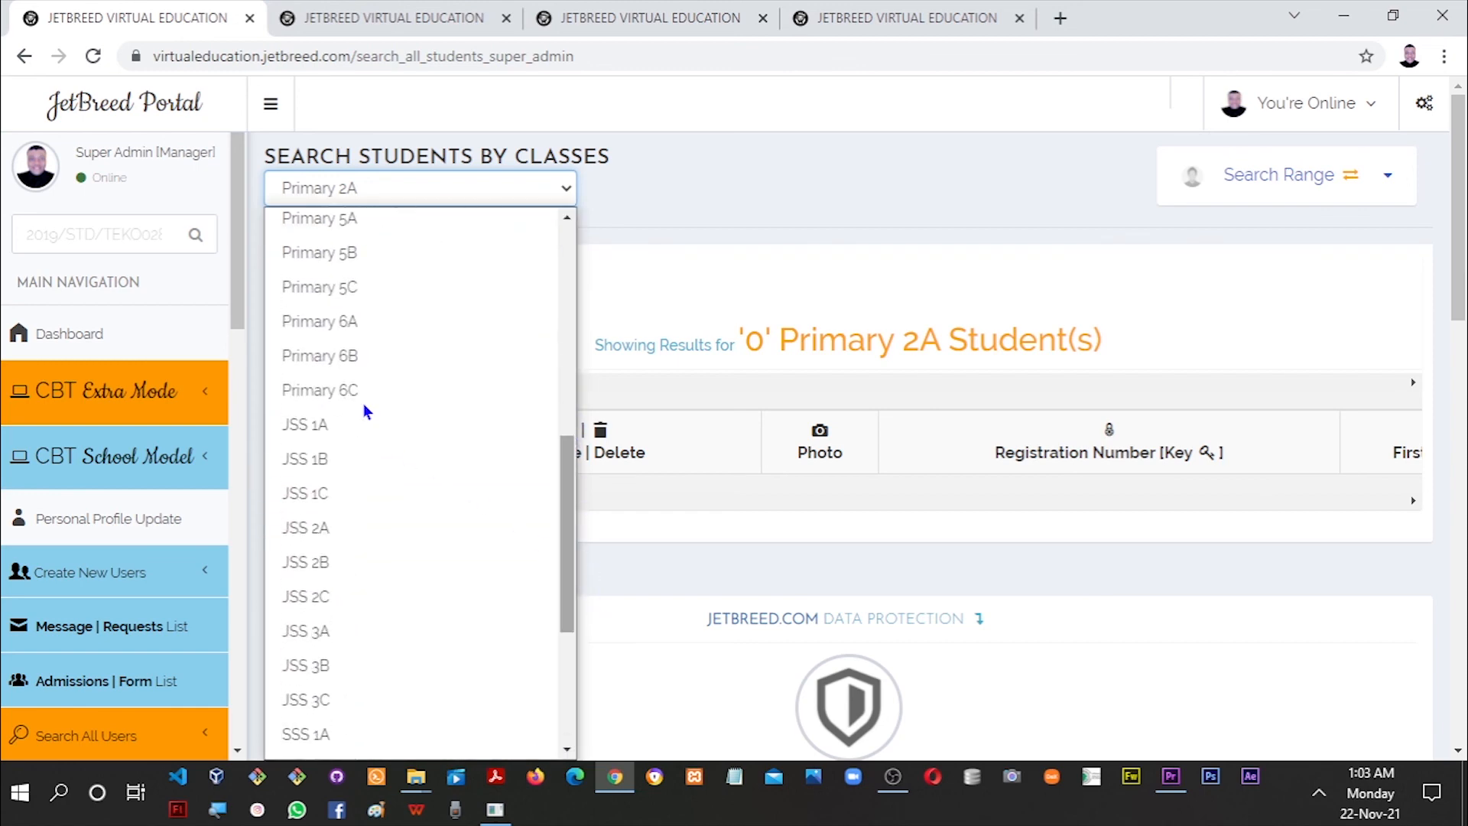
left_click(350, 428)
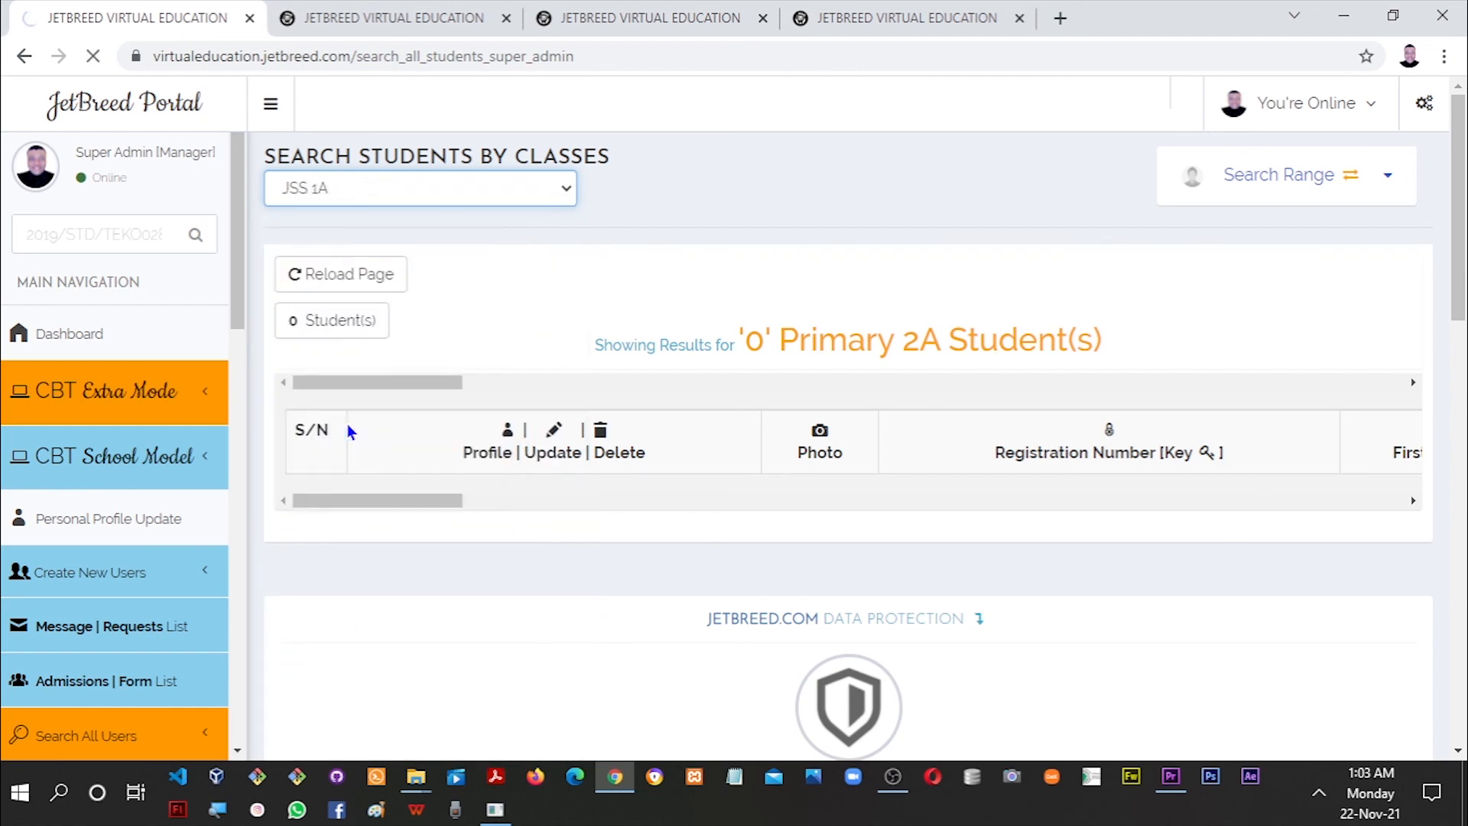